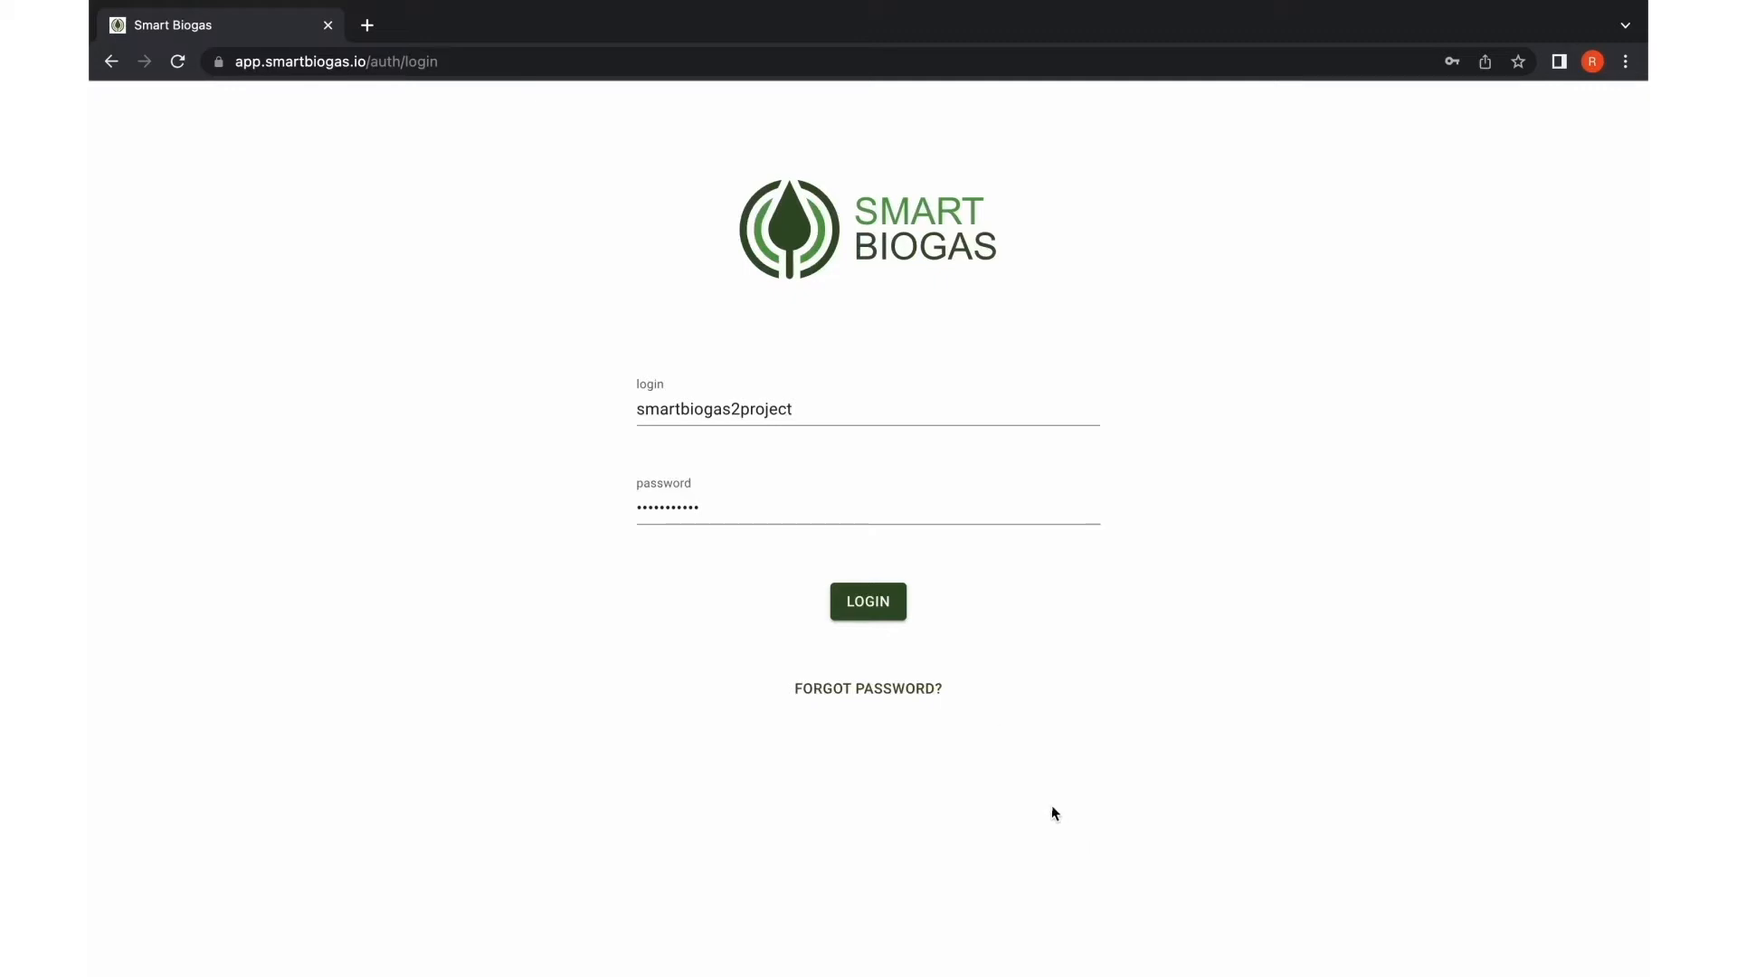
# Log in with the prefilled credentials and zoom the customer map in on the markers in Kenya.
pyautogui.click(872, 606)
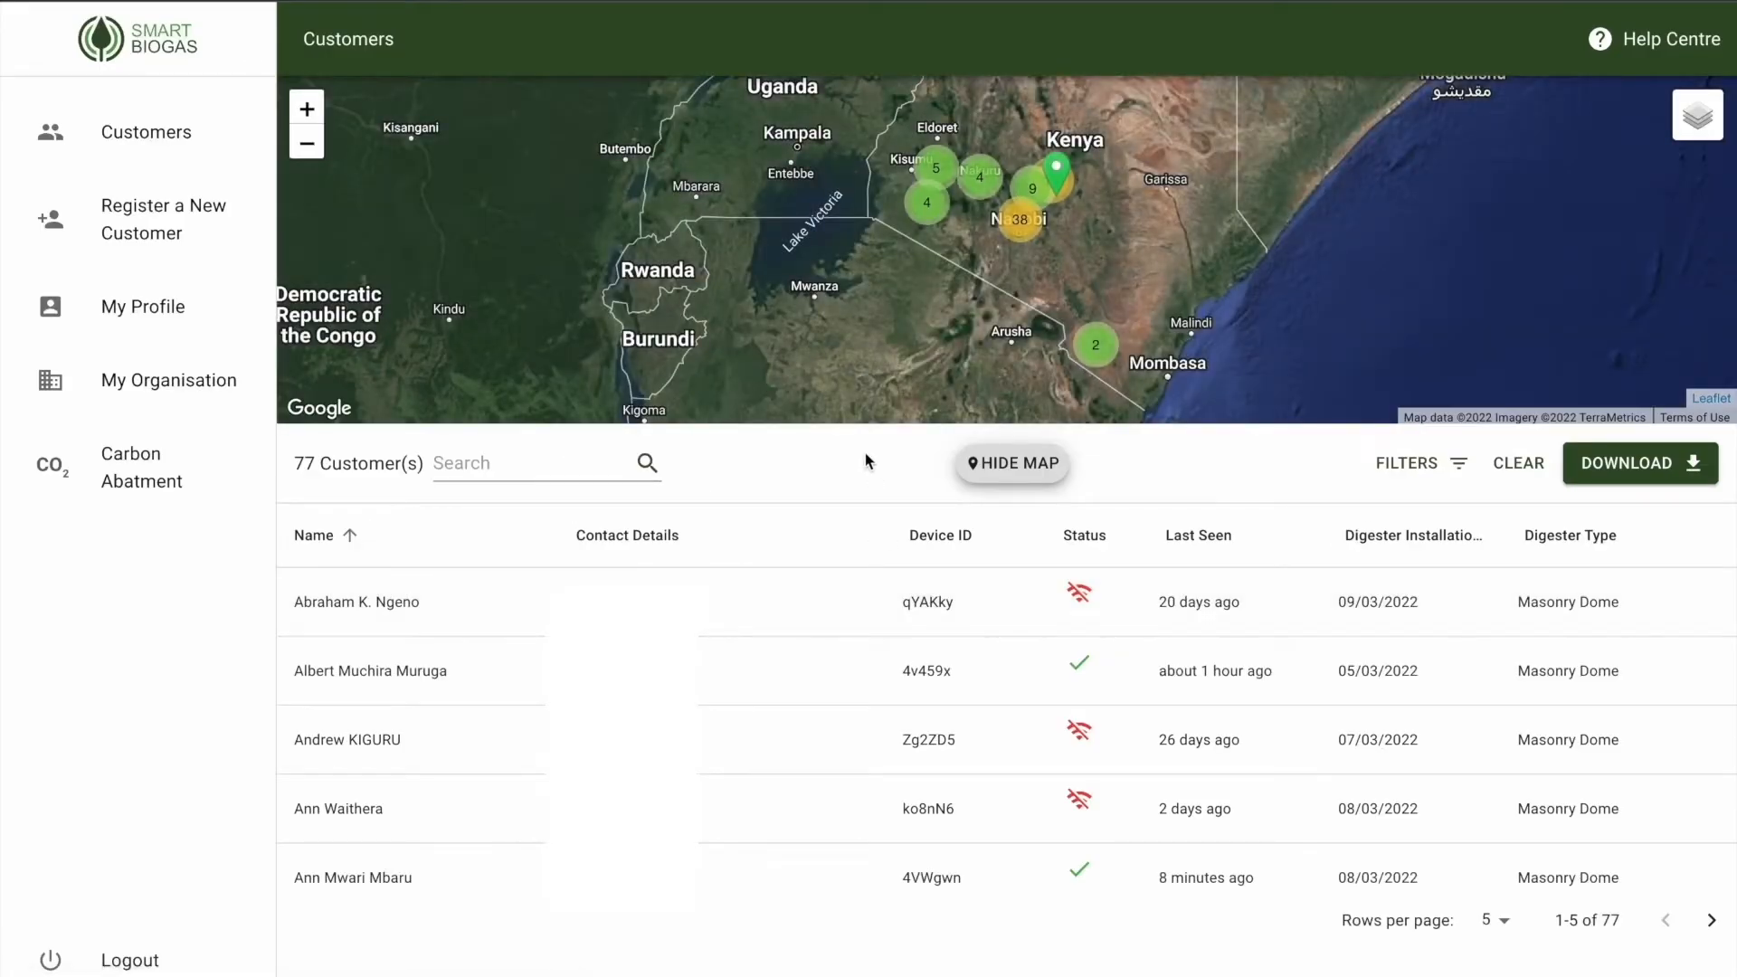
pyautogui.moveTo(828, 242); pyautogui.dragTo(611, 338)
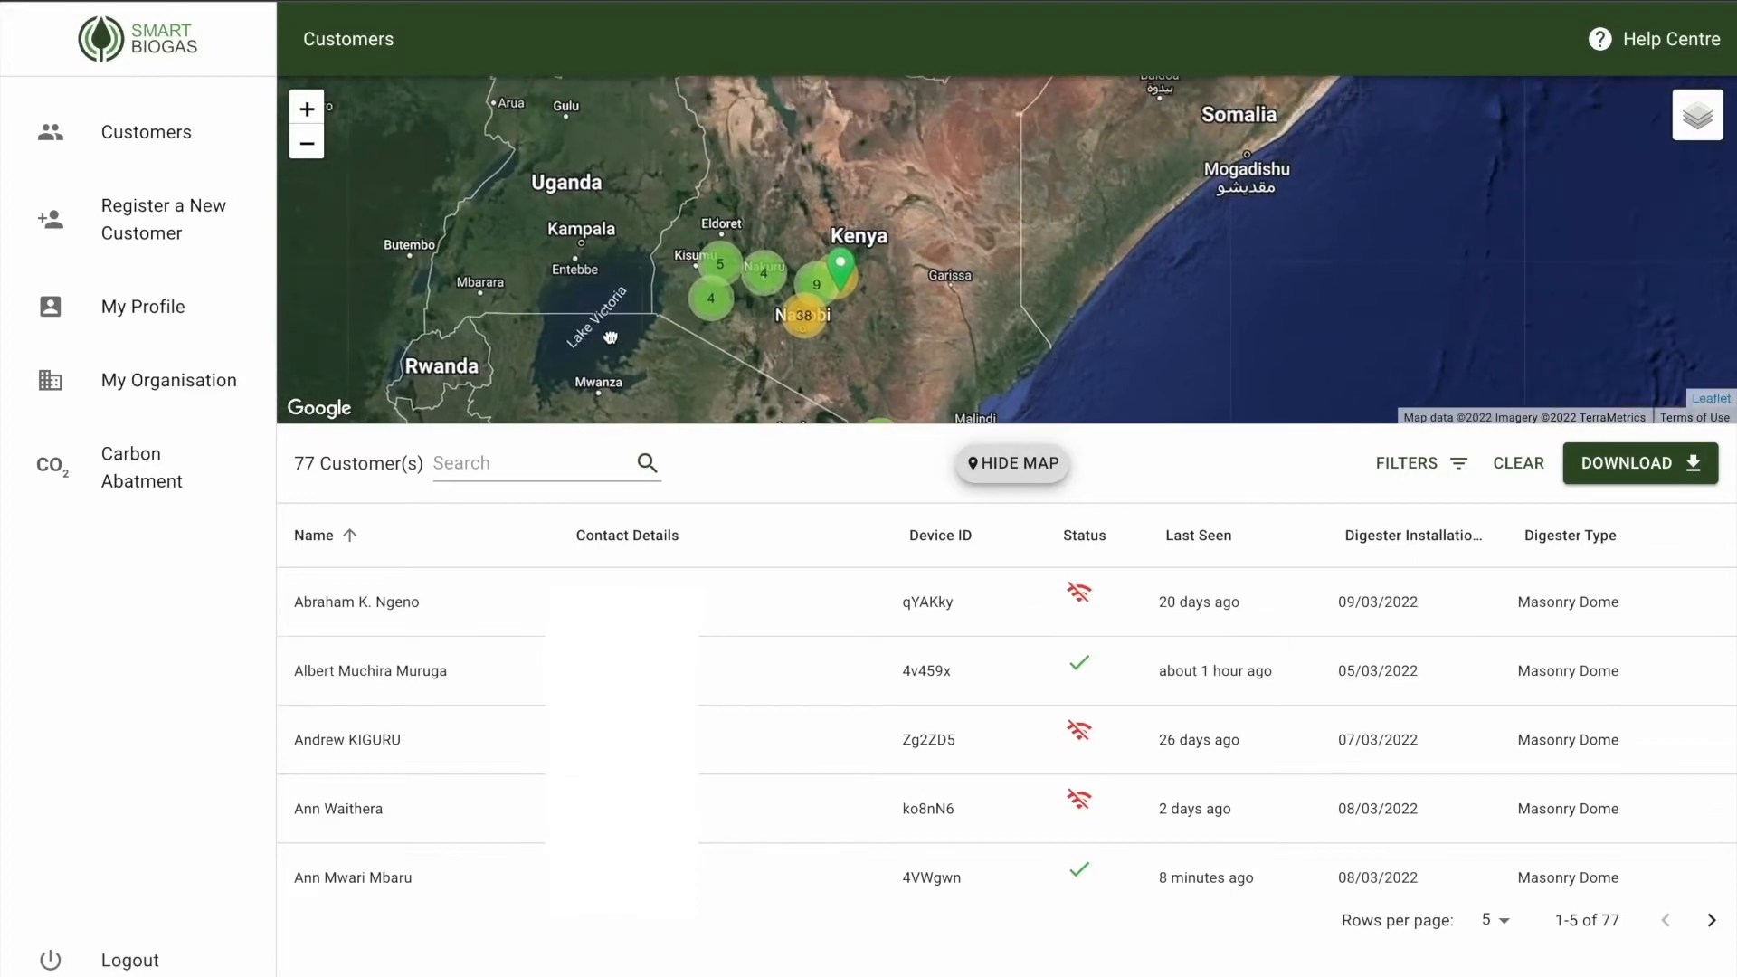
pyautogui.click(307, 108)
pyautogui.moveTo(452, 228); pyautogui.dragTo(675, 172)
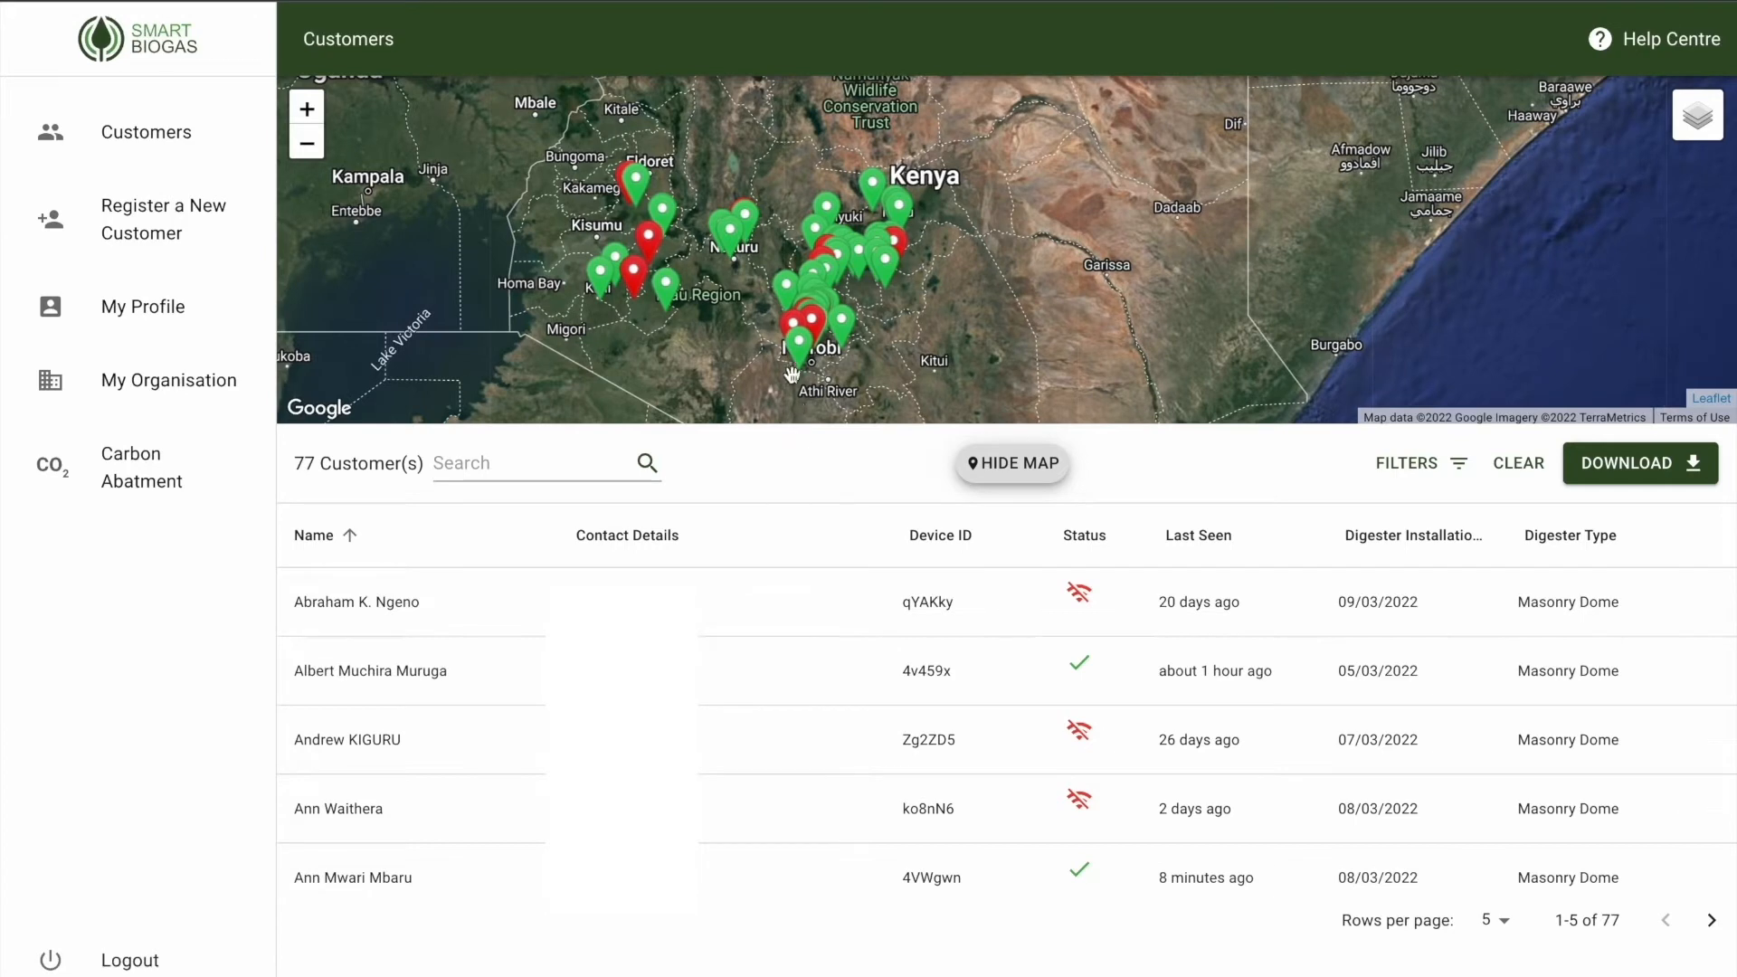
pyautogui.moveTo(803, 315)
# Open the second customer in the list and review the digester data, from current status to the pressure, flow and consumption chart.
pyautogui.click(741, 688)
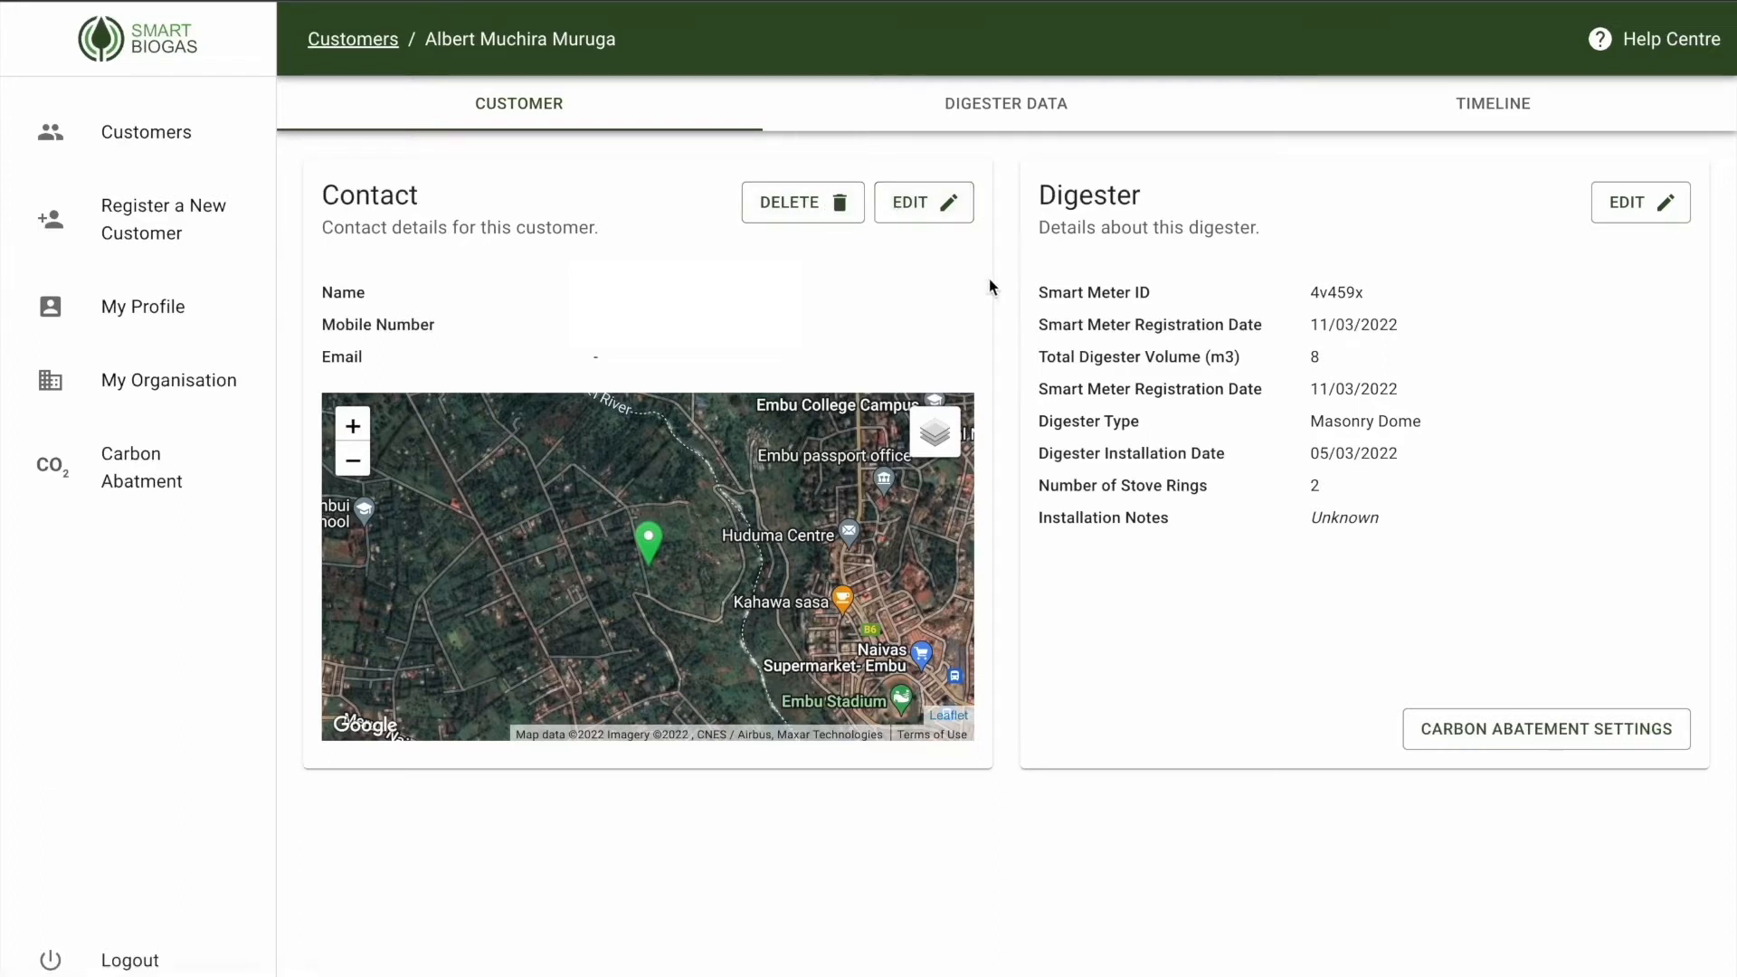
pyautogui.click(996, 115)
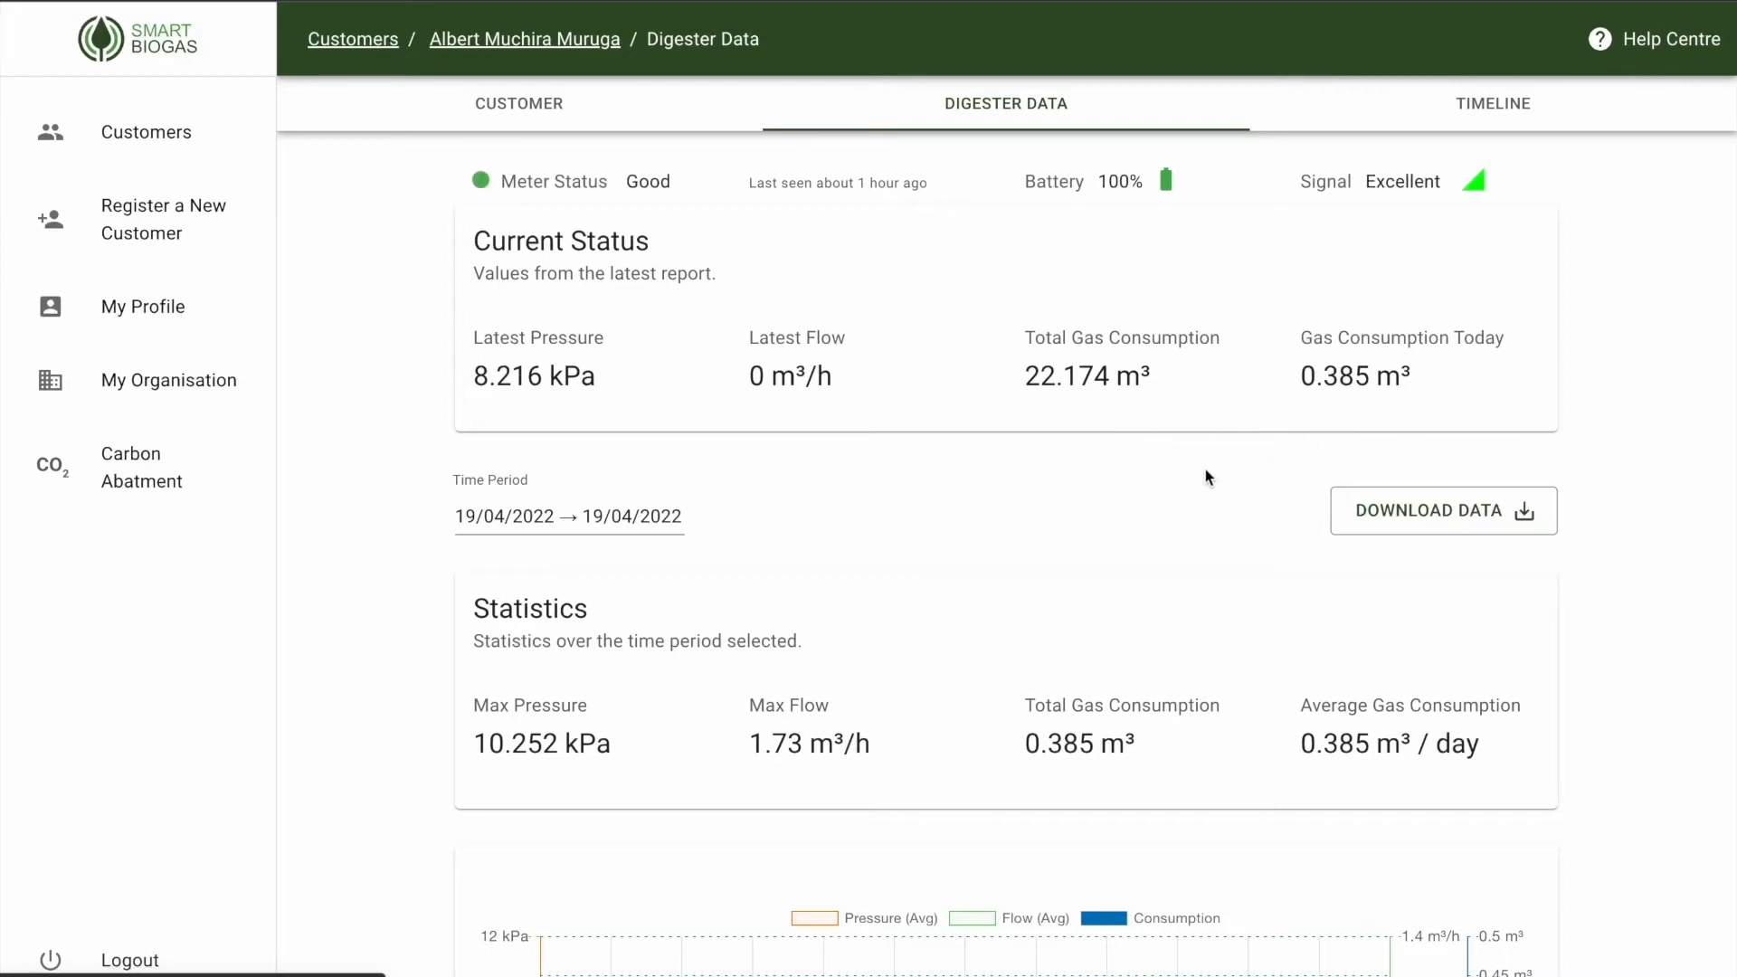
pyautogui.scroll(-3, 1205, 471)
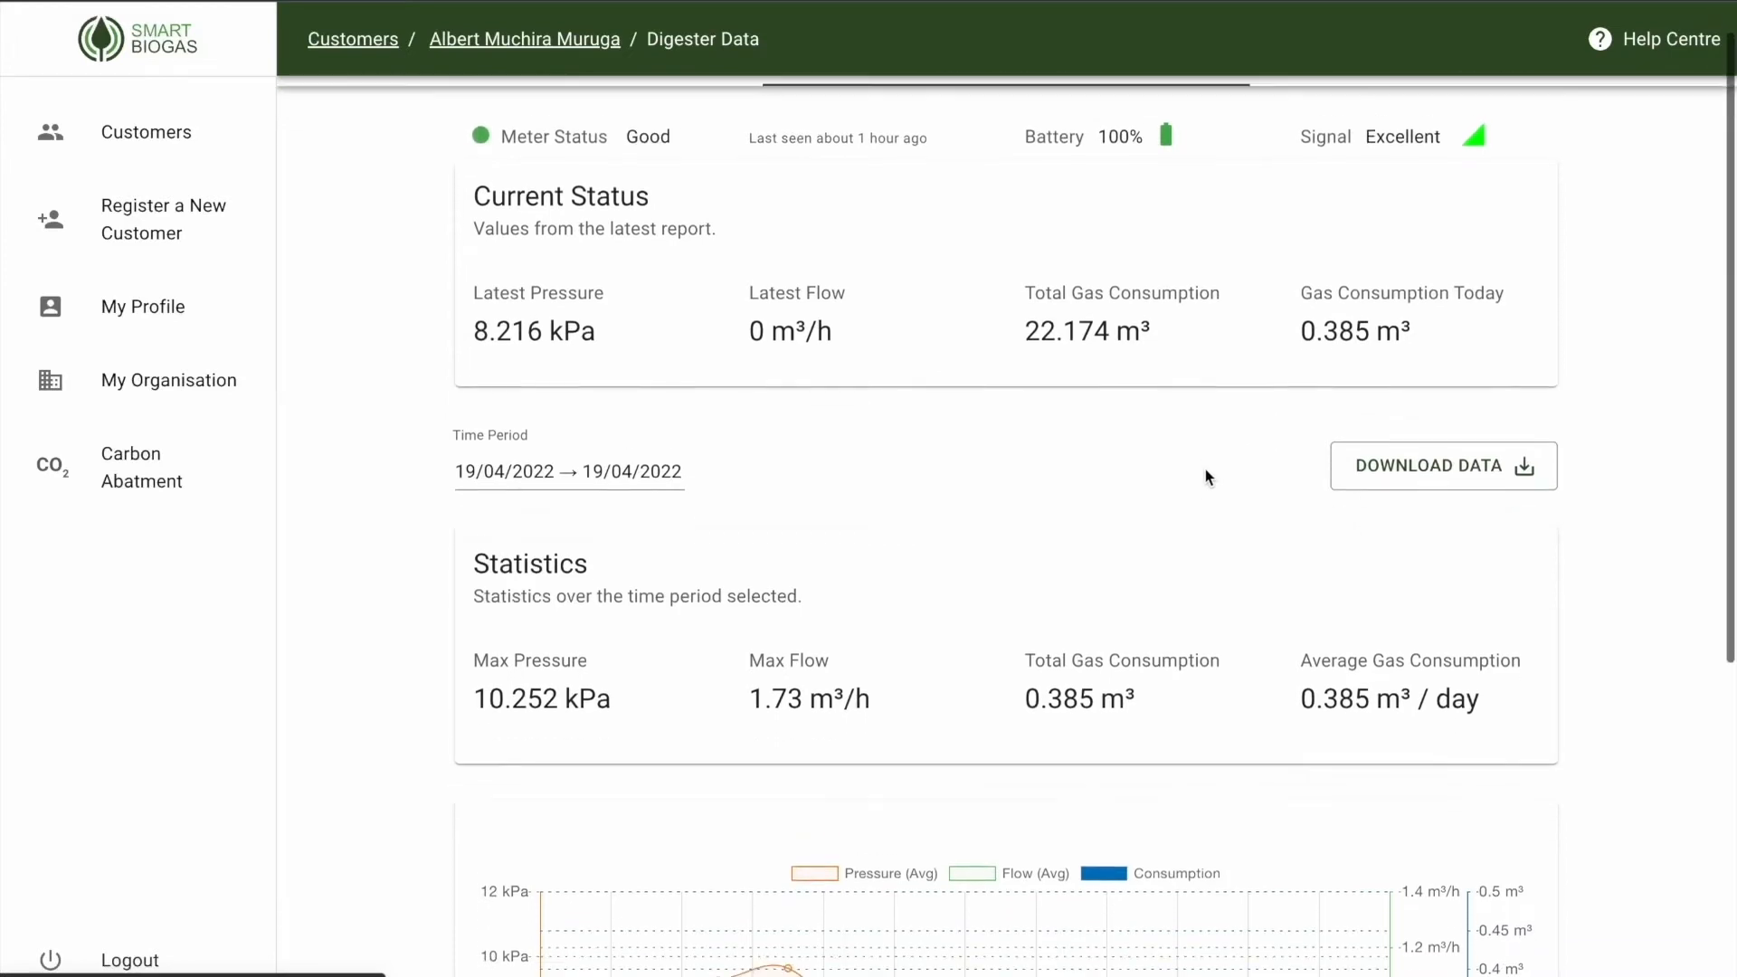
pyautogui.scroll(-3, 1206, 477)
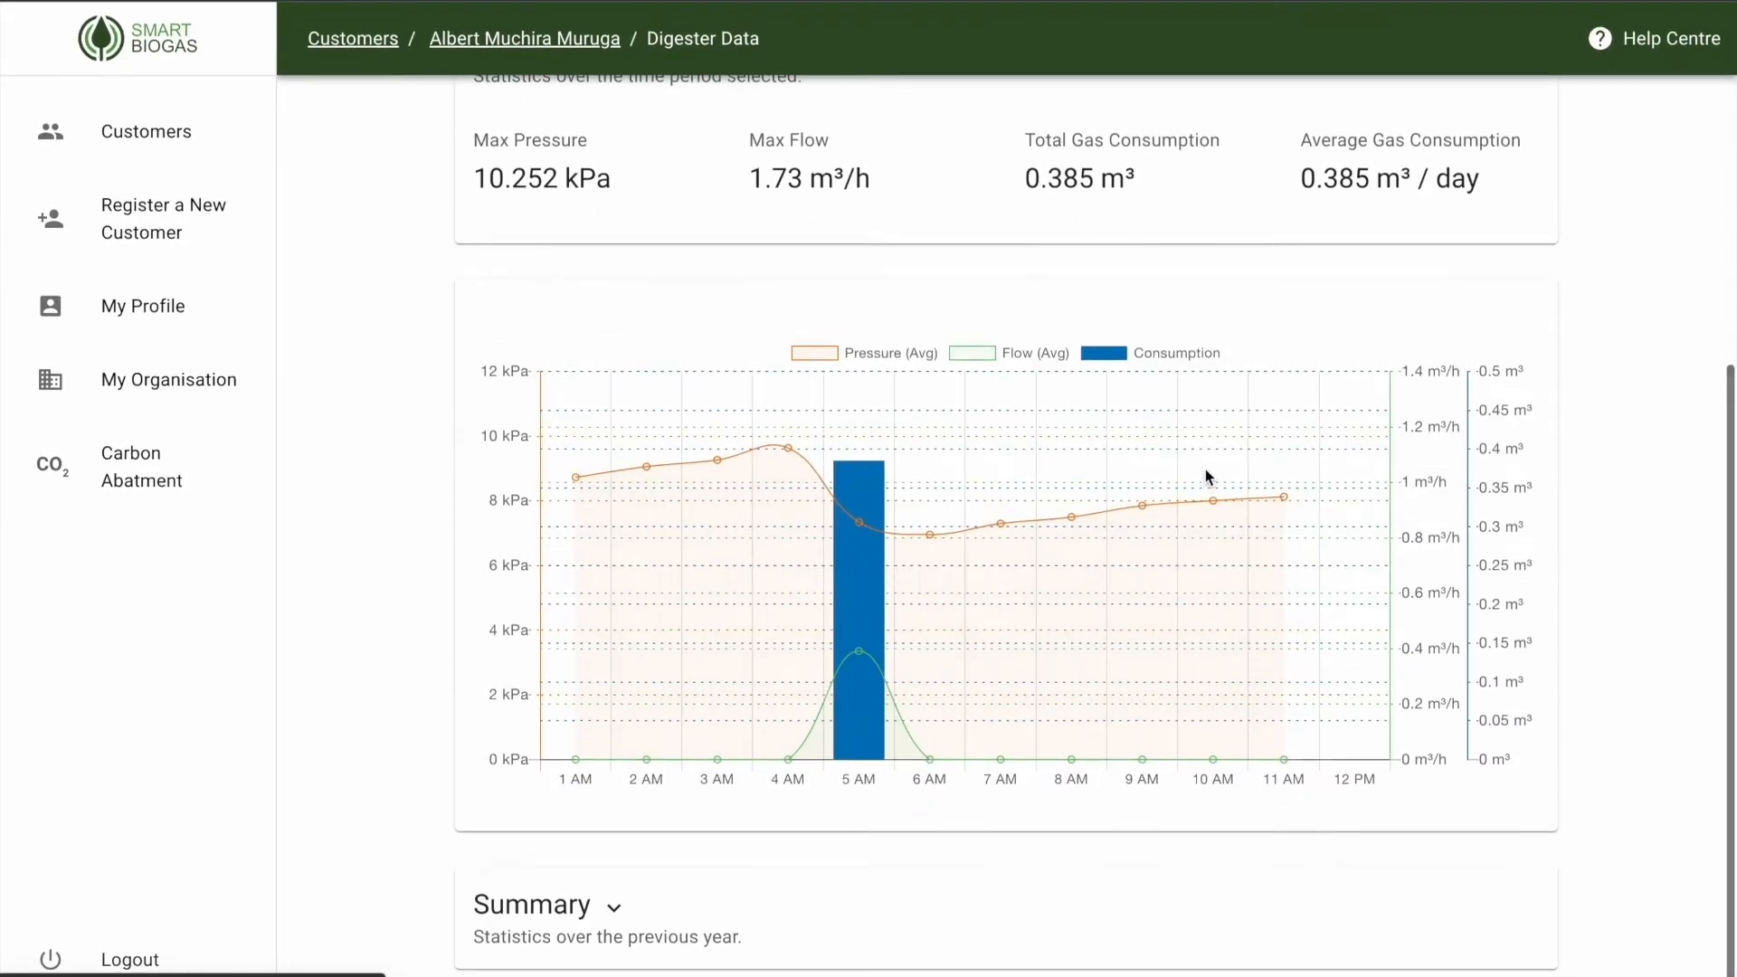
# Expand the Summary of the previous year's statistics, review it, and return to the customer's contact and digester details.
pyautogui.click(619, 898)
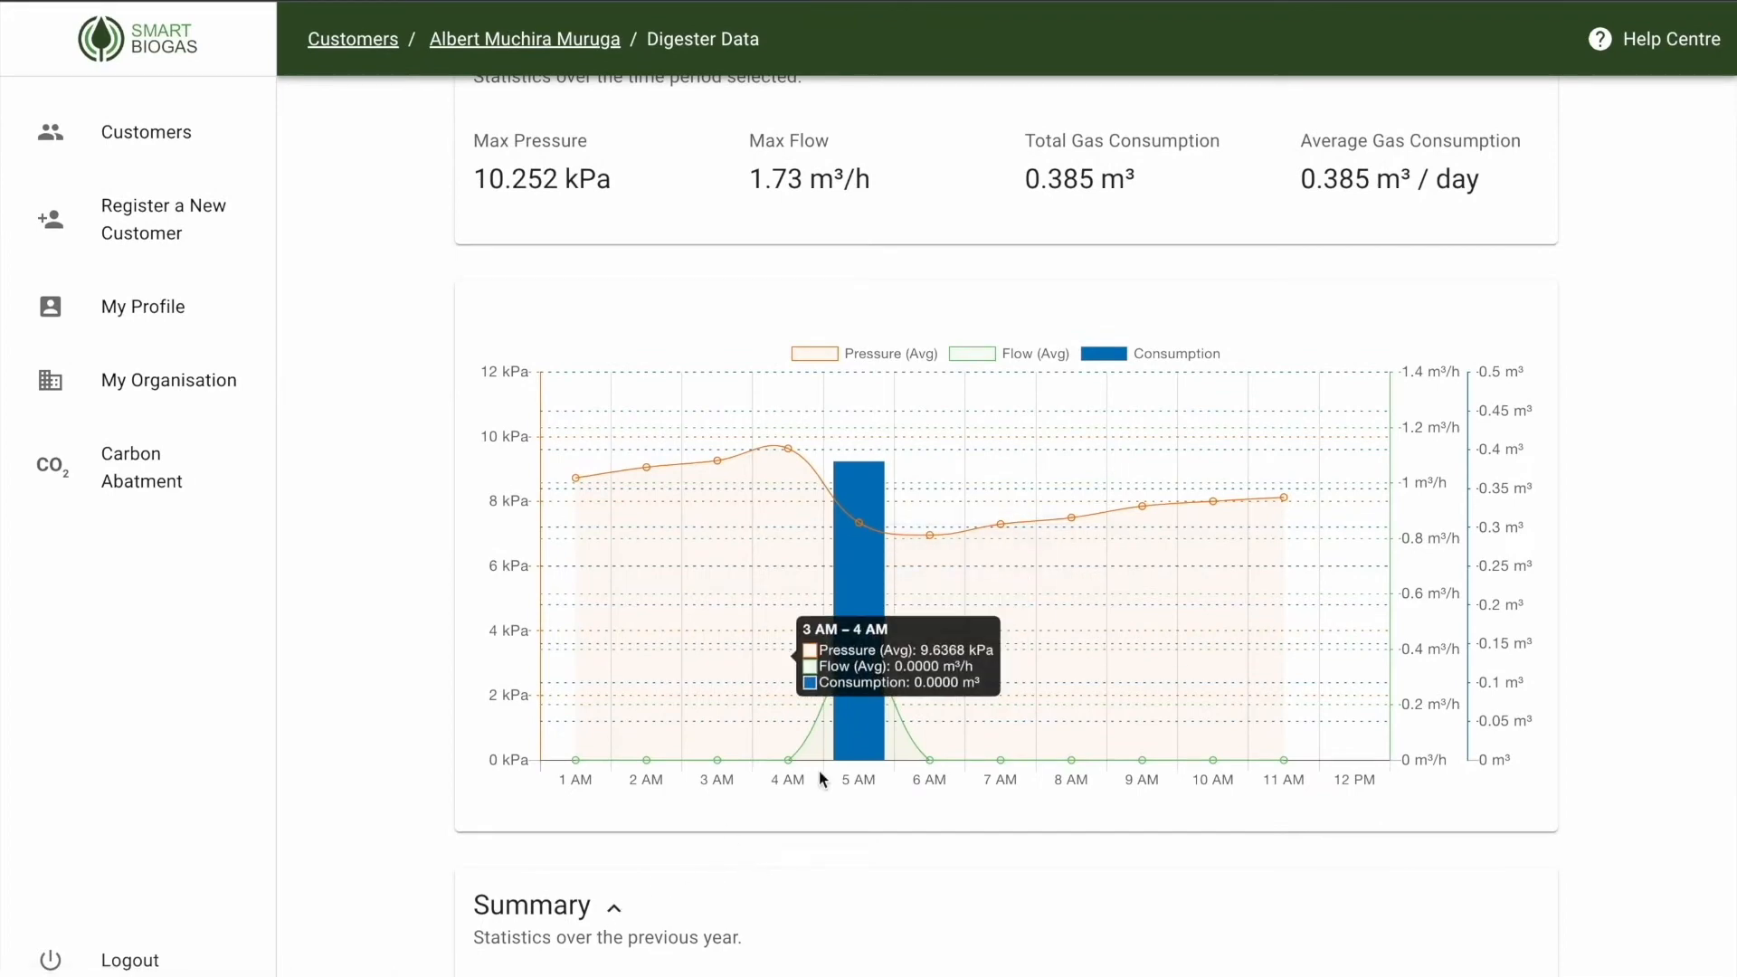
pyautogui.scroll(-6, 854, 784)
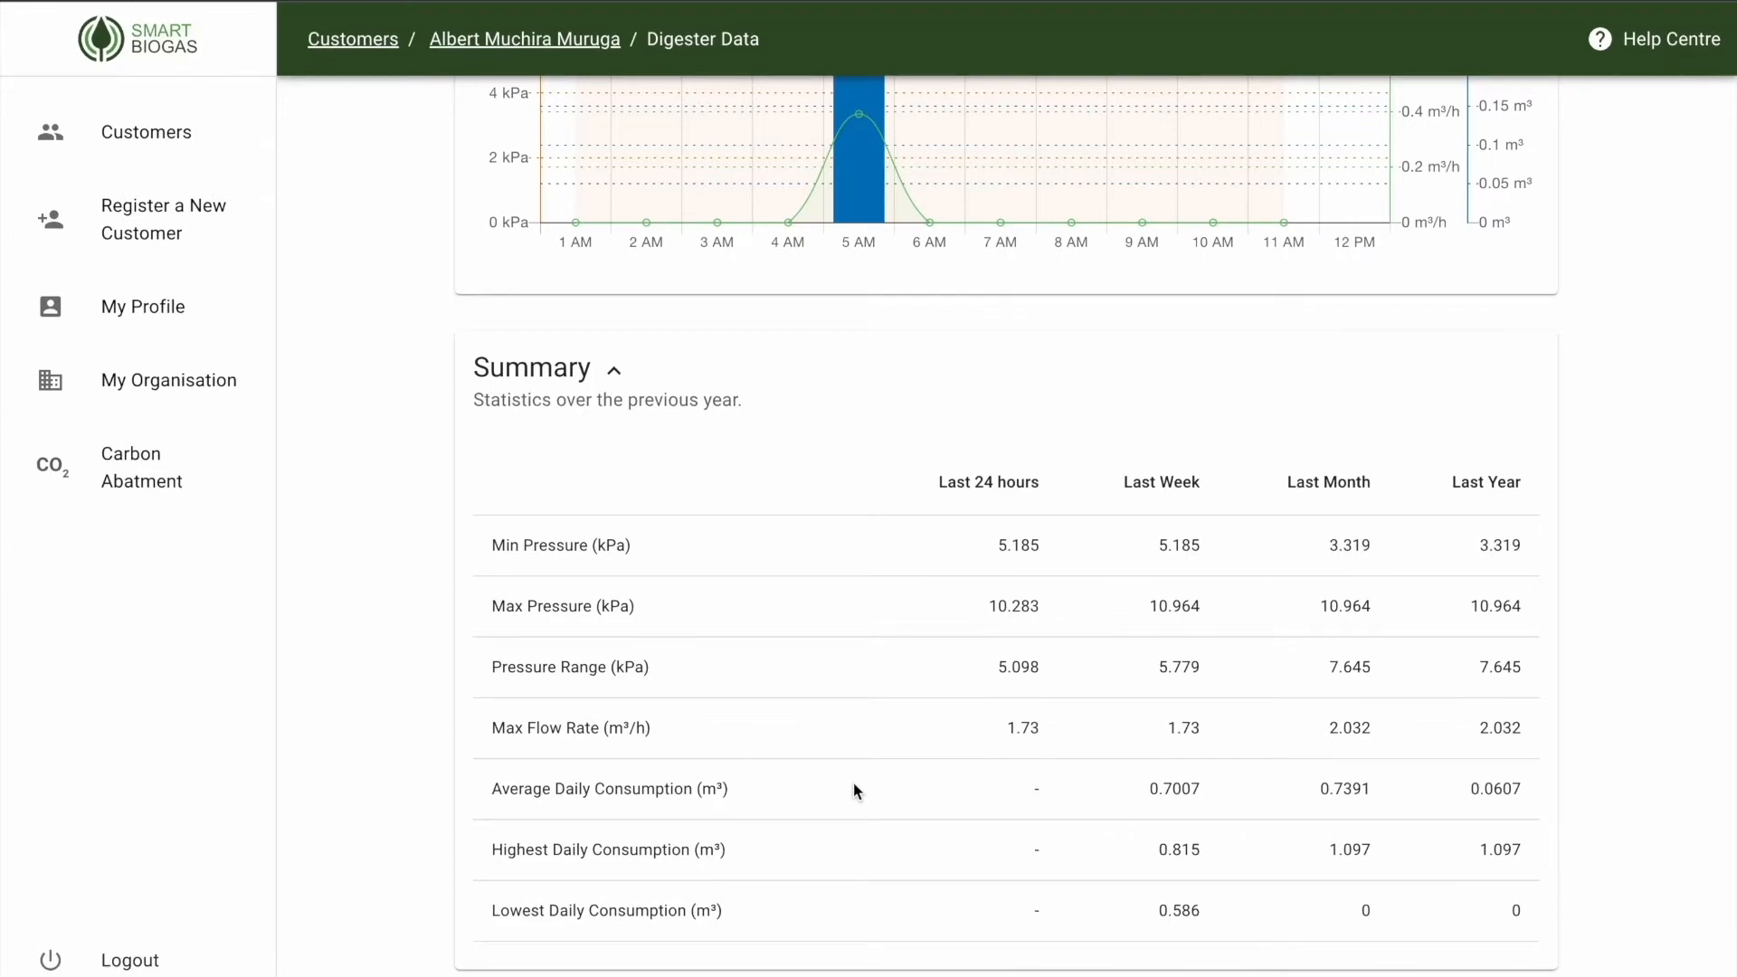
pyautogui.scroll(6, 855, 784)
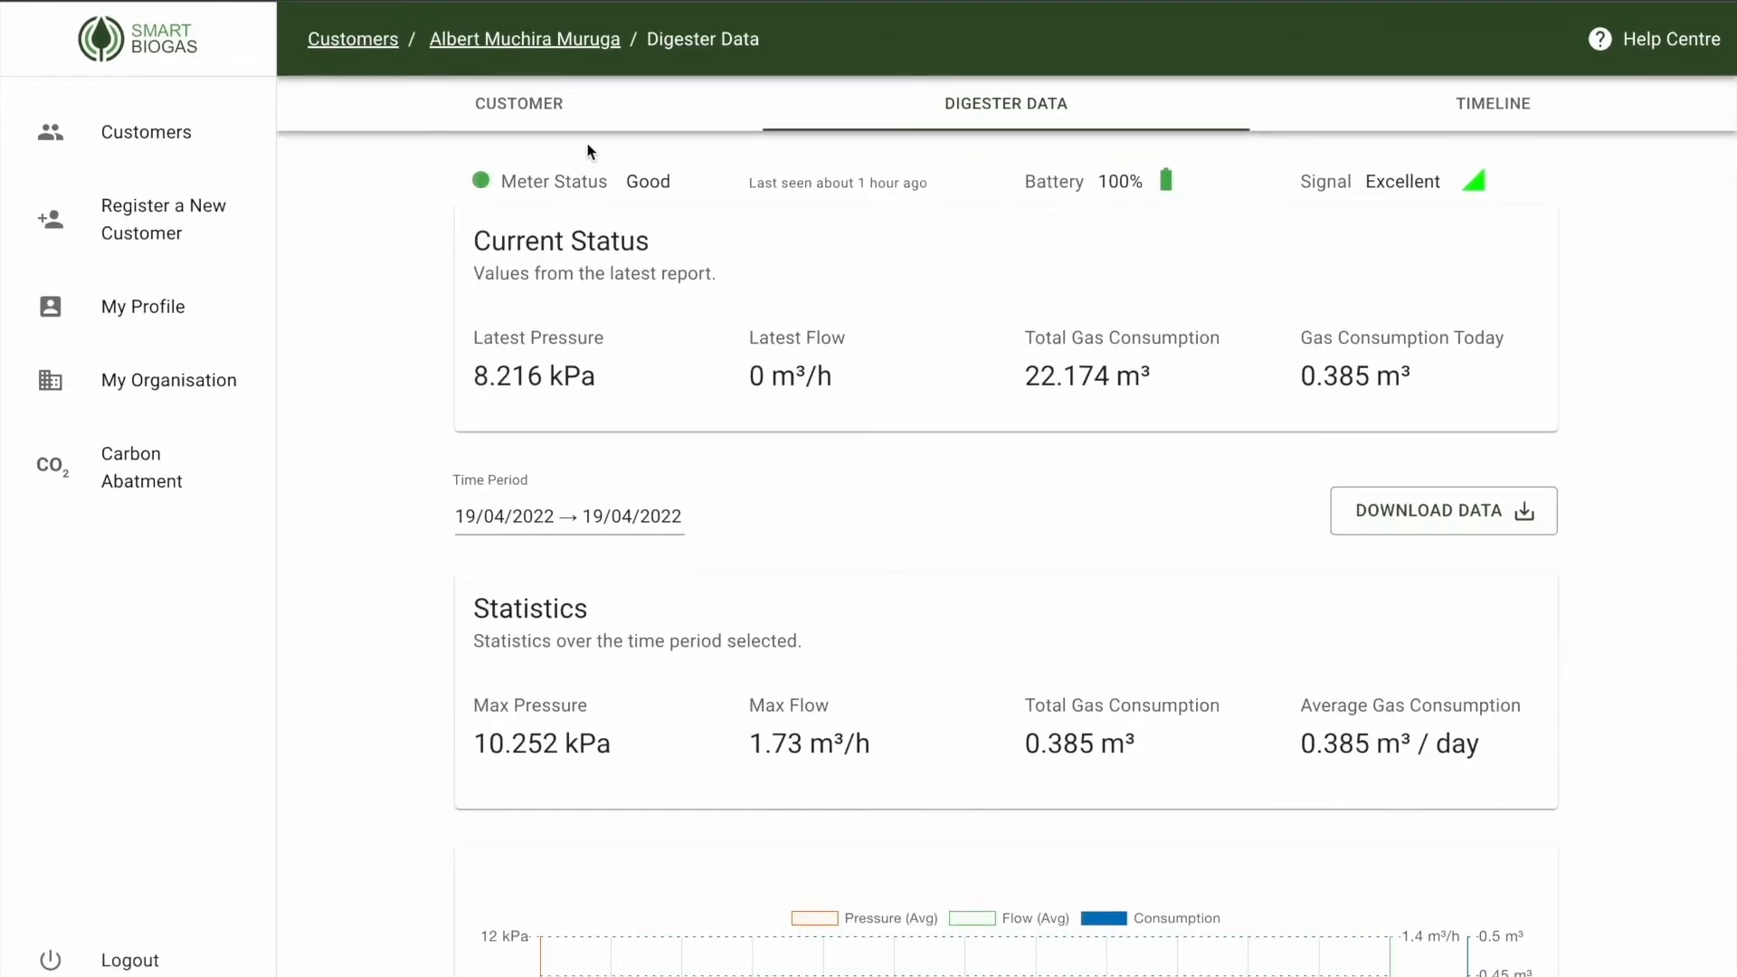
pyautogui.click(576, 110)
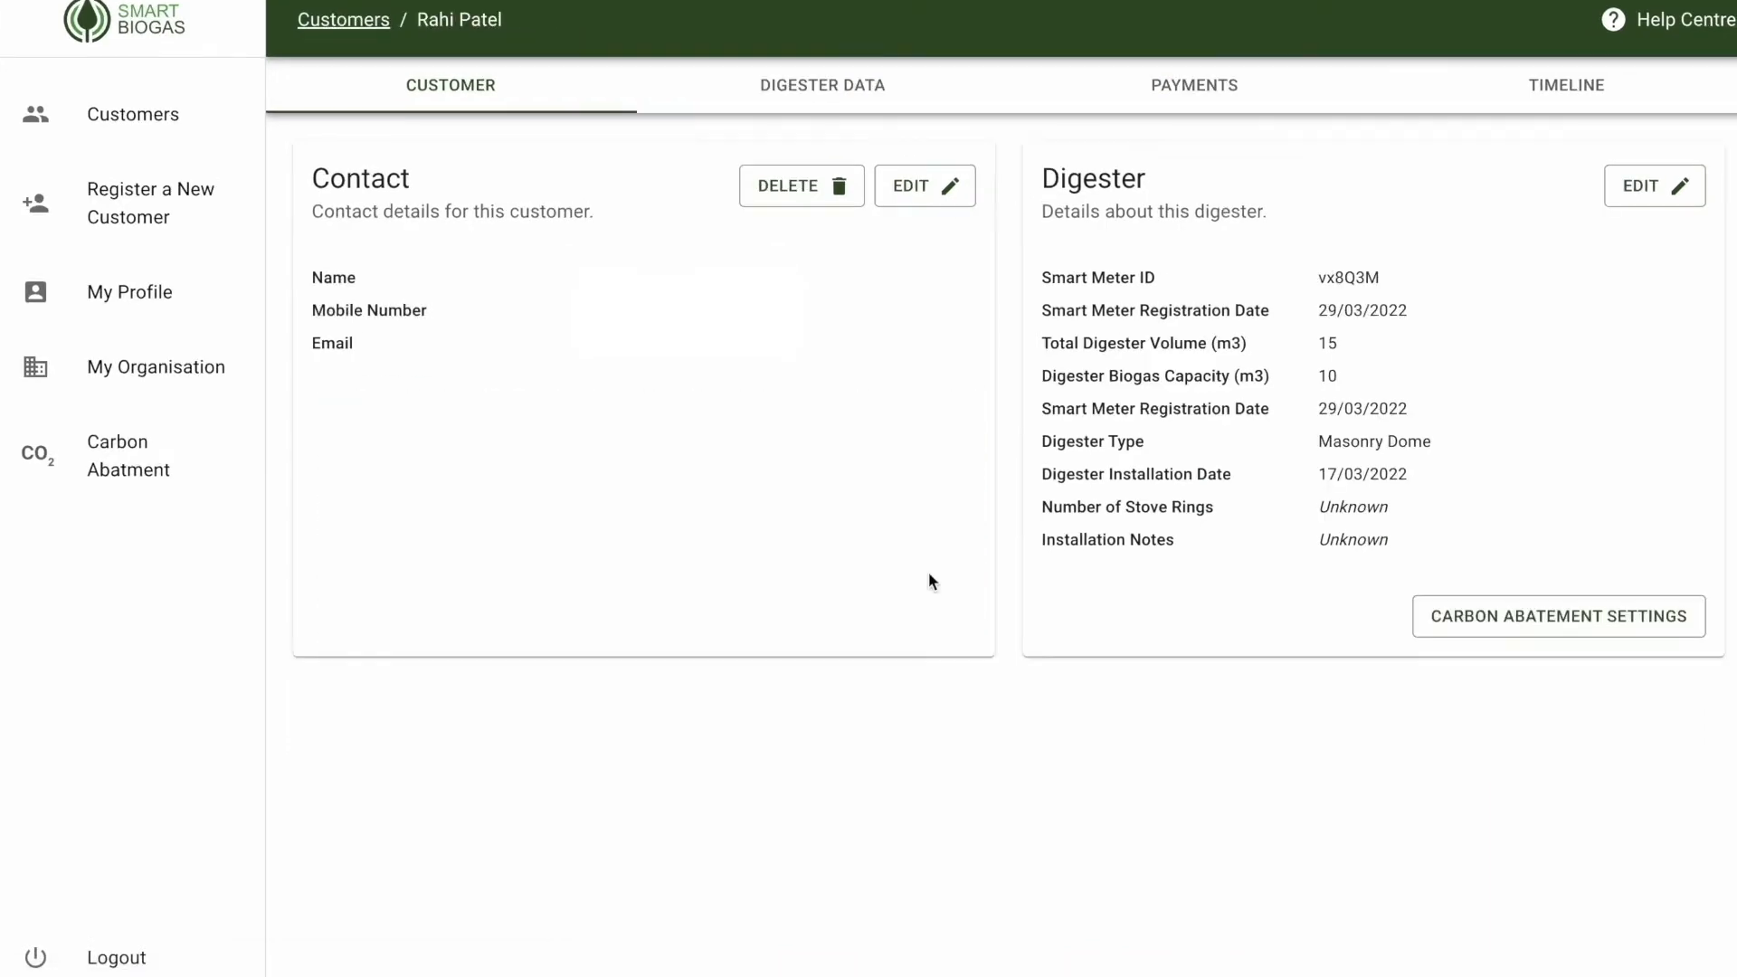
# Review the customer's payments, covering the payment plan, digester costs and Payment Summary history.
pyautogui.click(1185, 101)
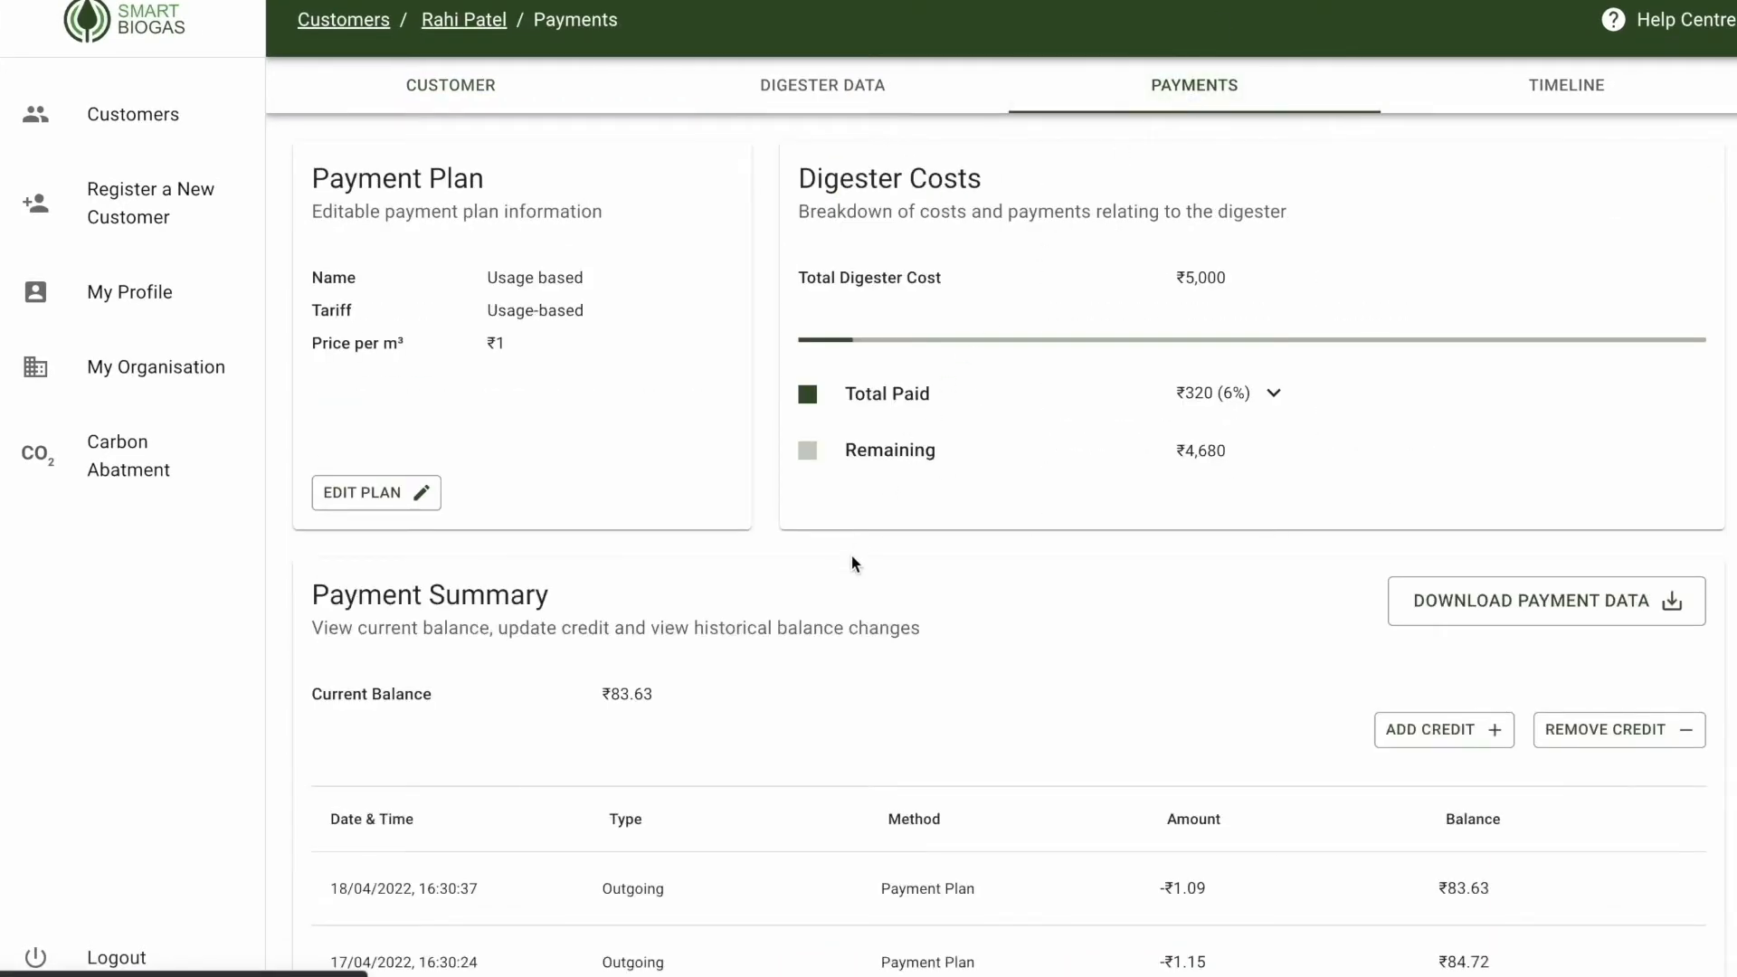
pyautogui.scroll(-1, 840, 559)
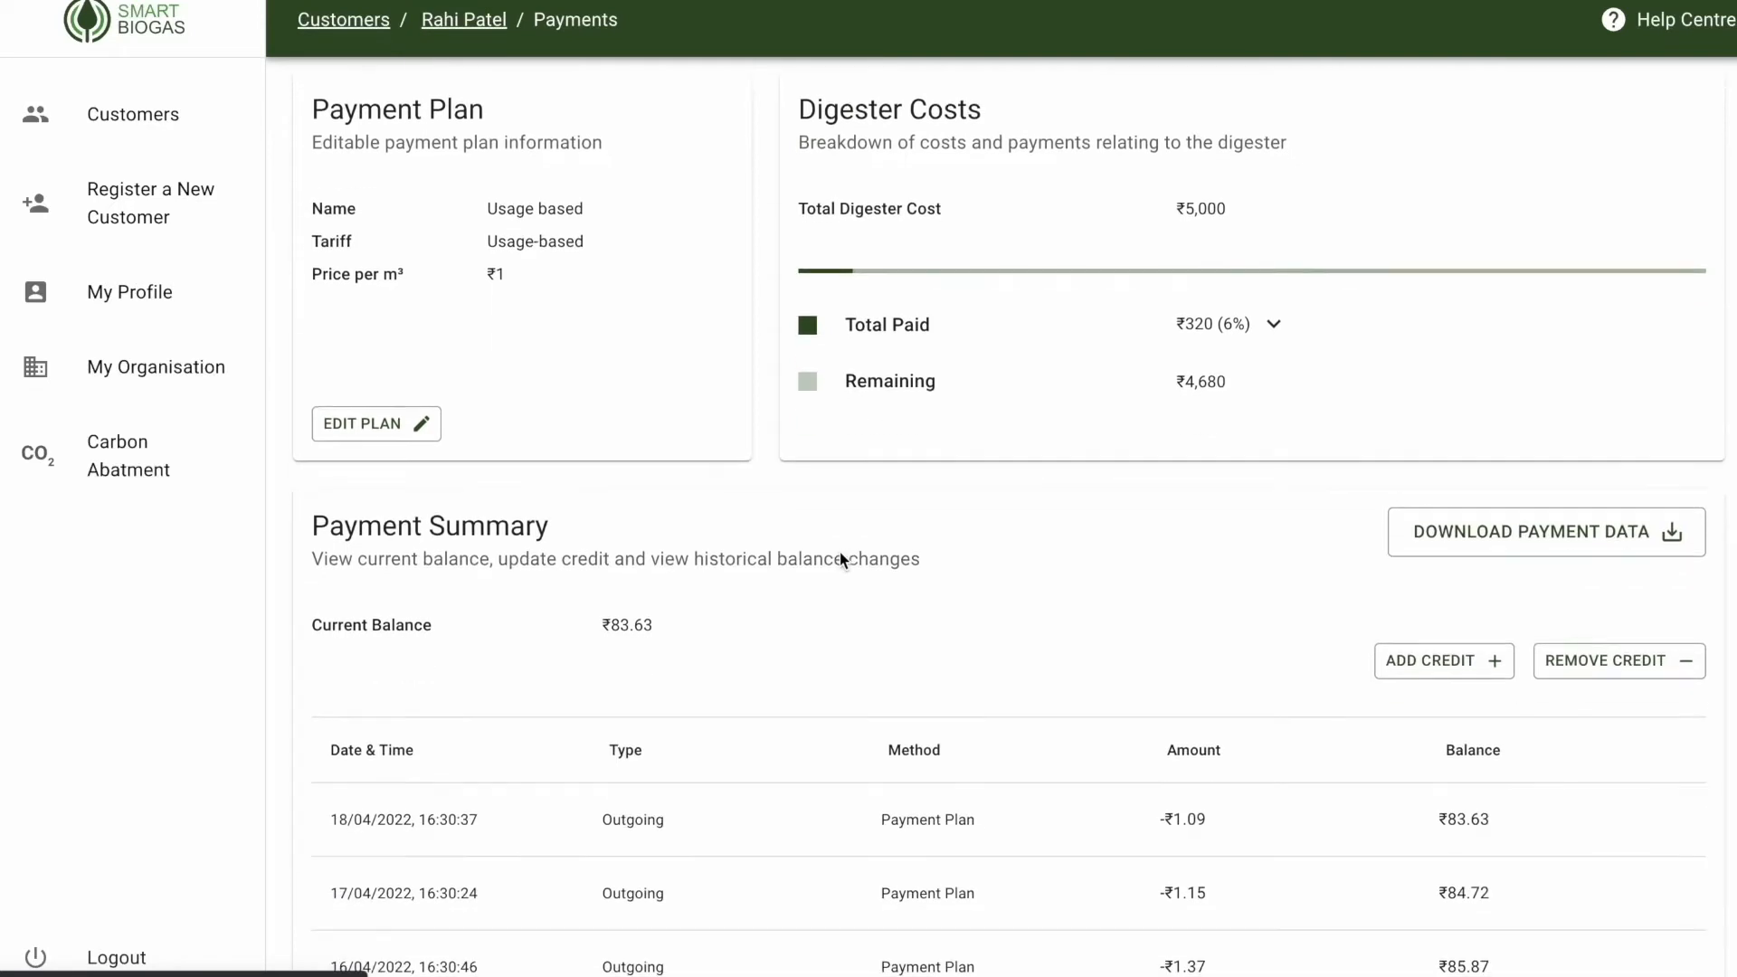
pyautogui.scroll(-1, 840, 552)
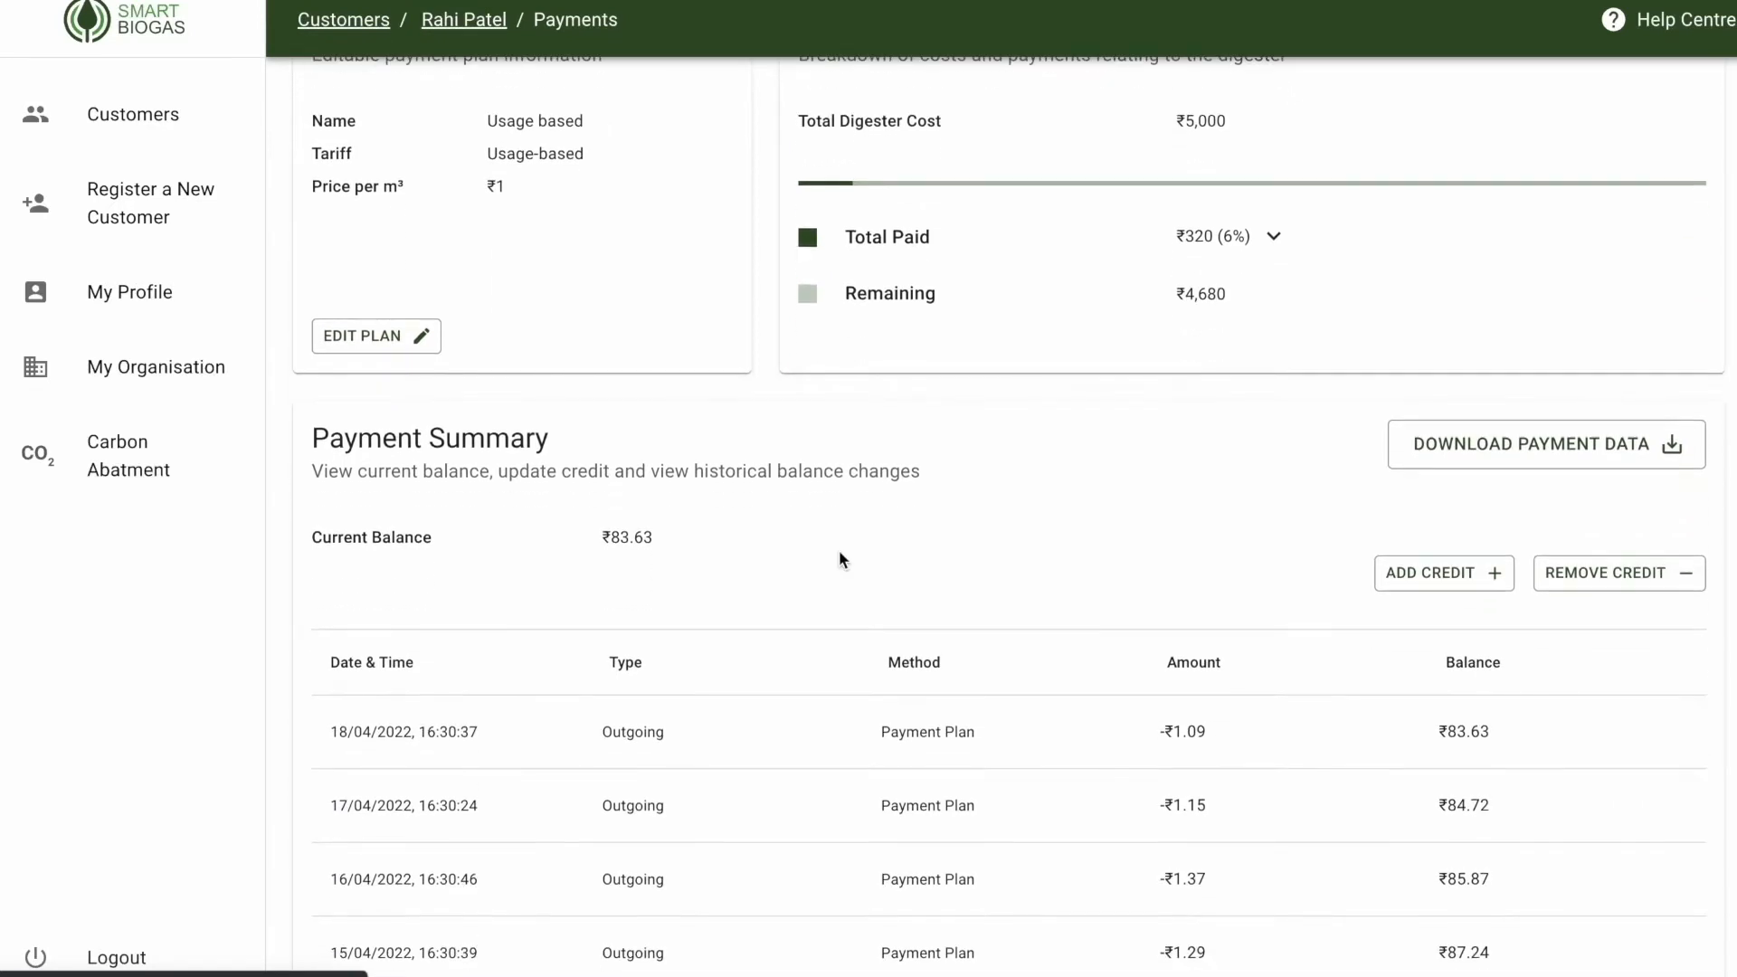
pyautogui.scroll(-1, 839, 560)
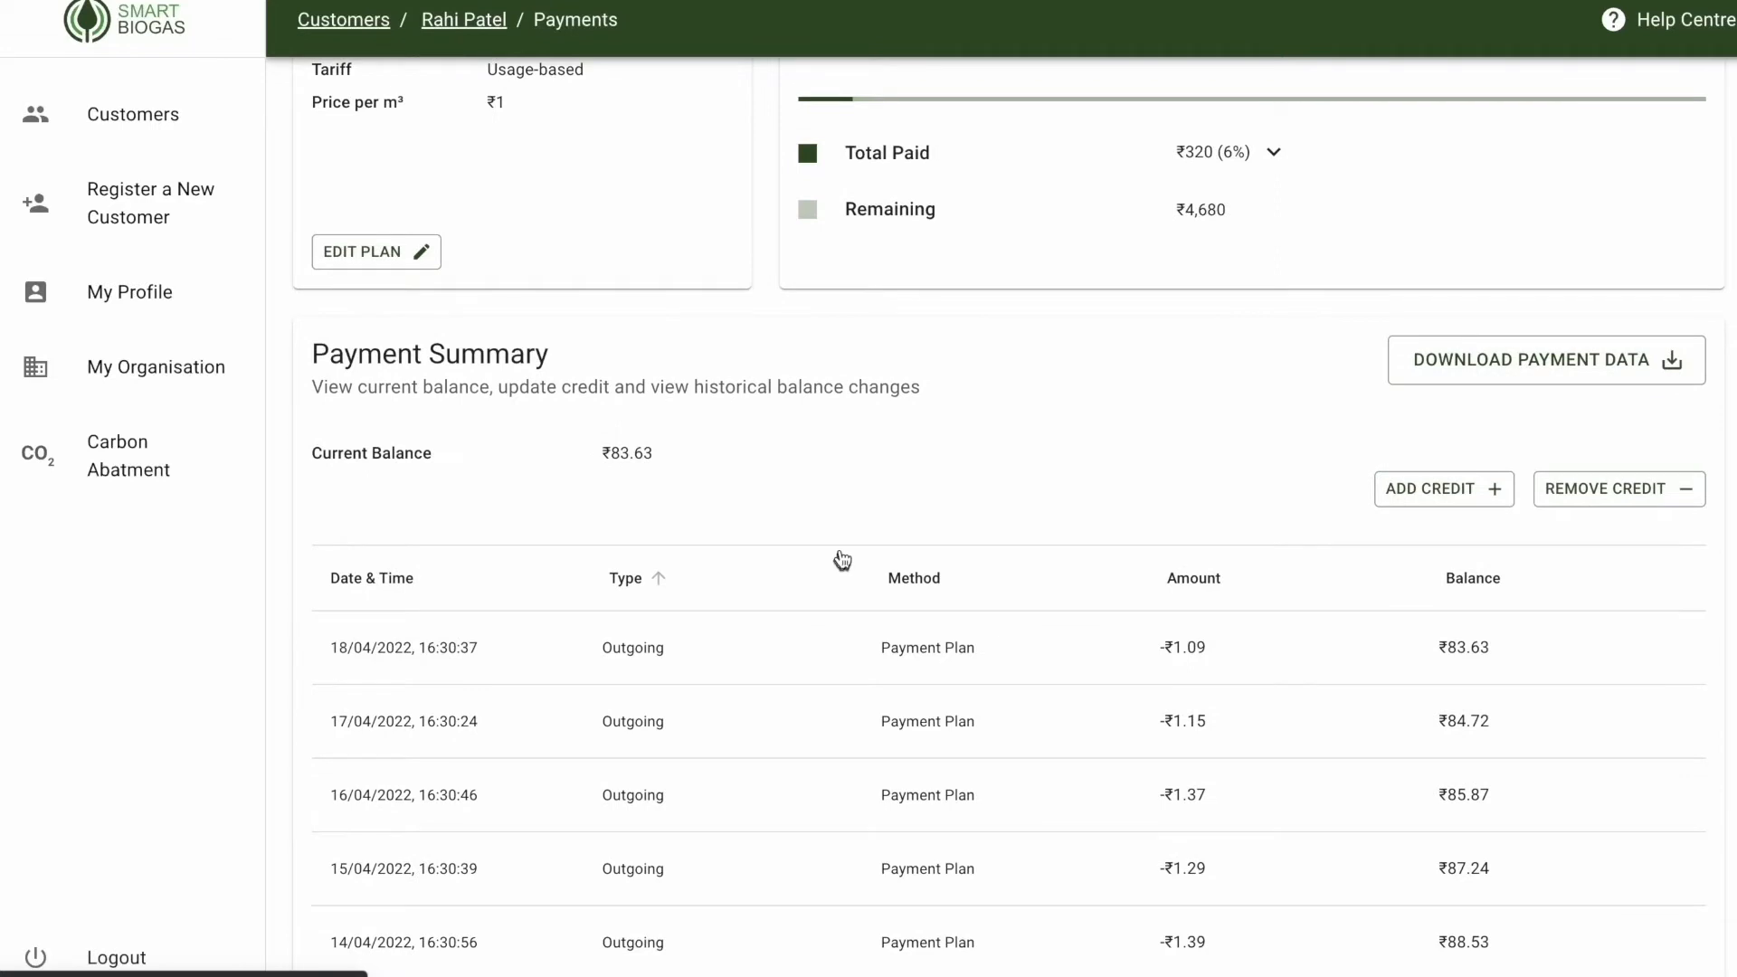
pyautogui.scroll(2, 833, 506)
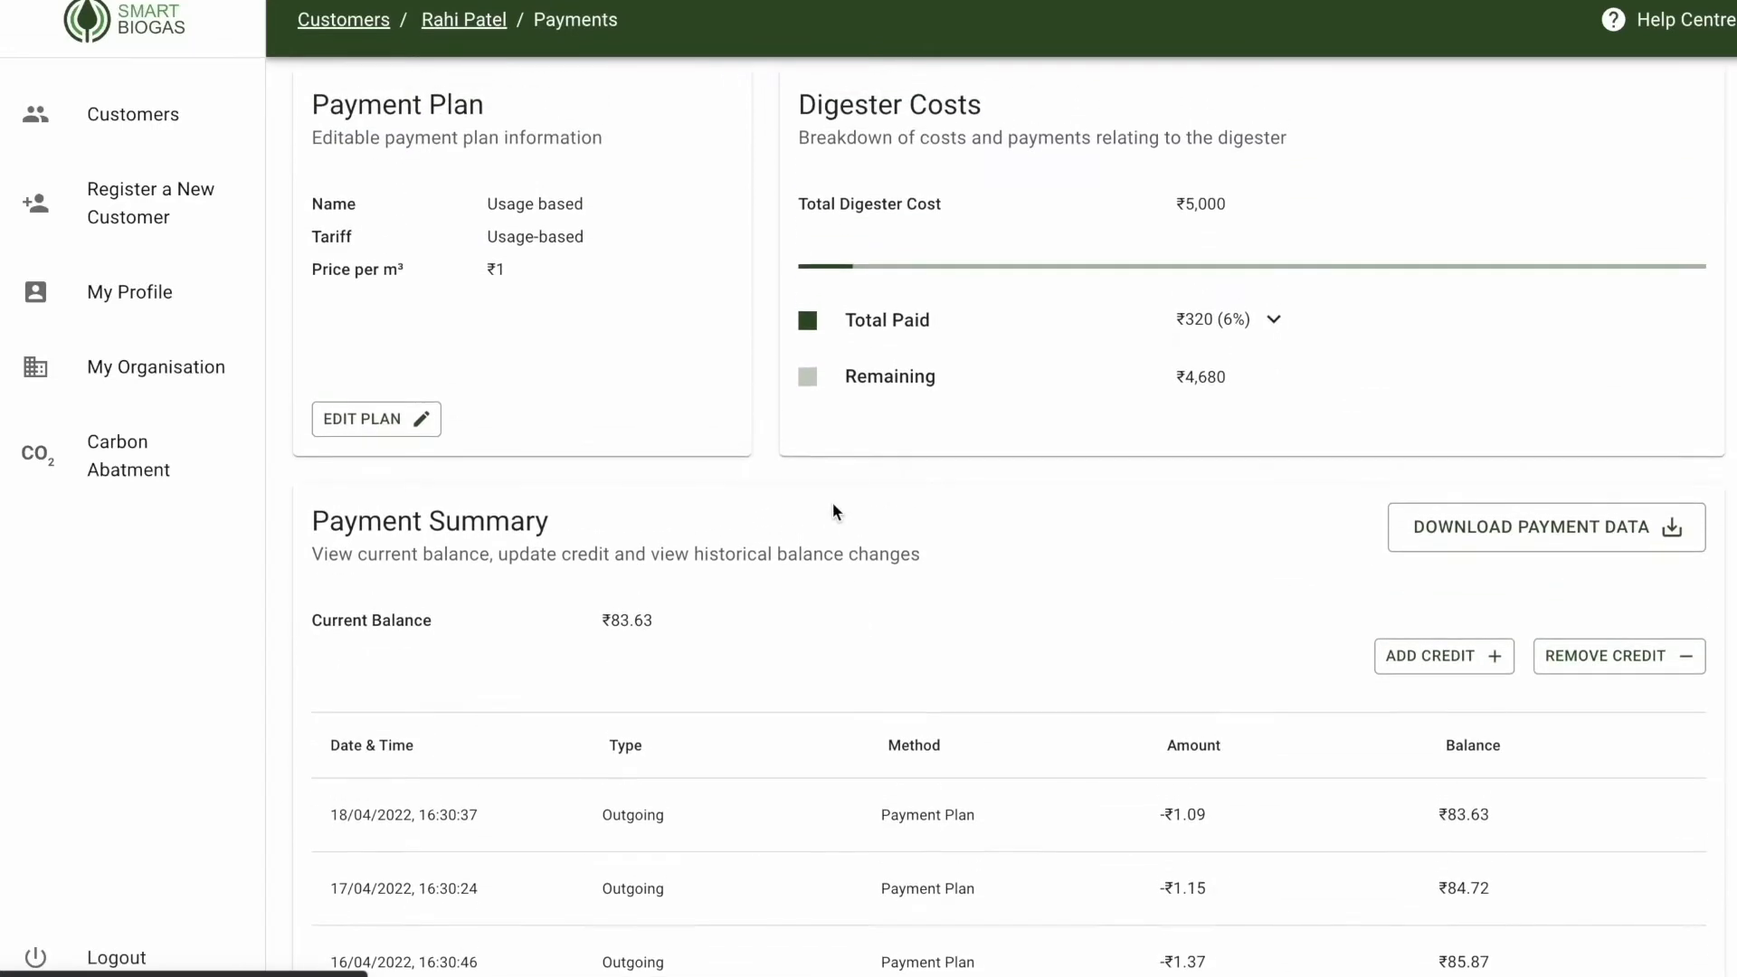
pyautogui.scroll(-3, 832, 511)
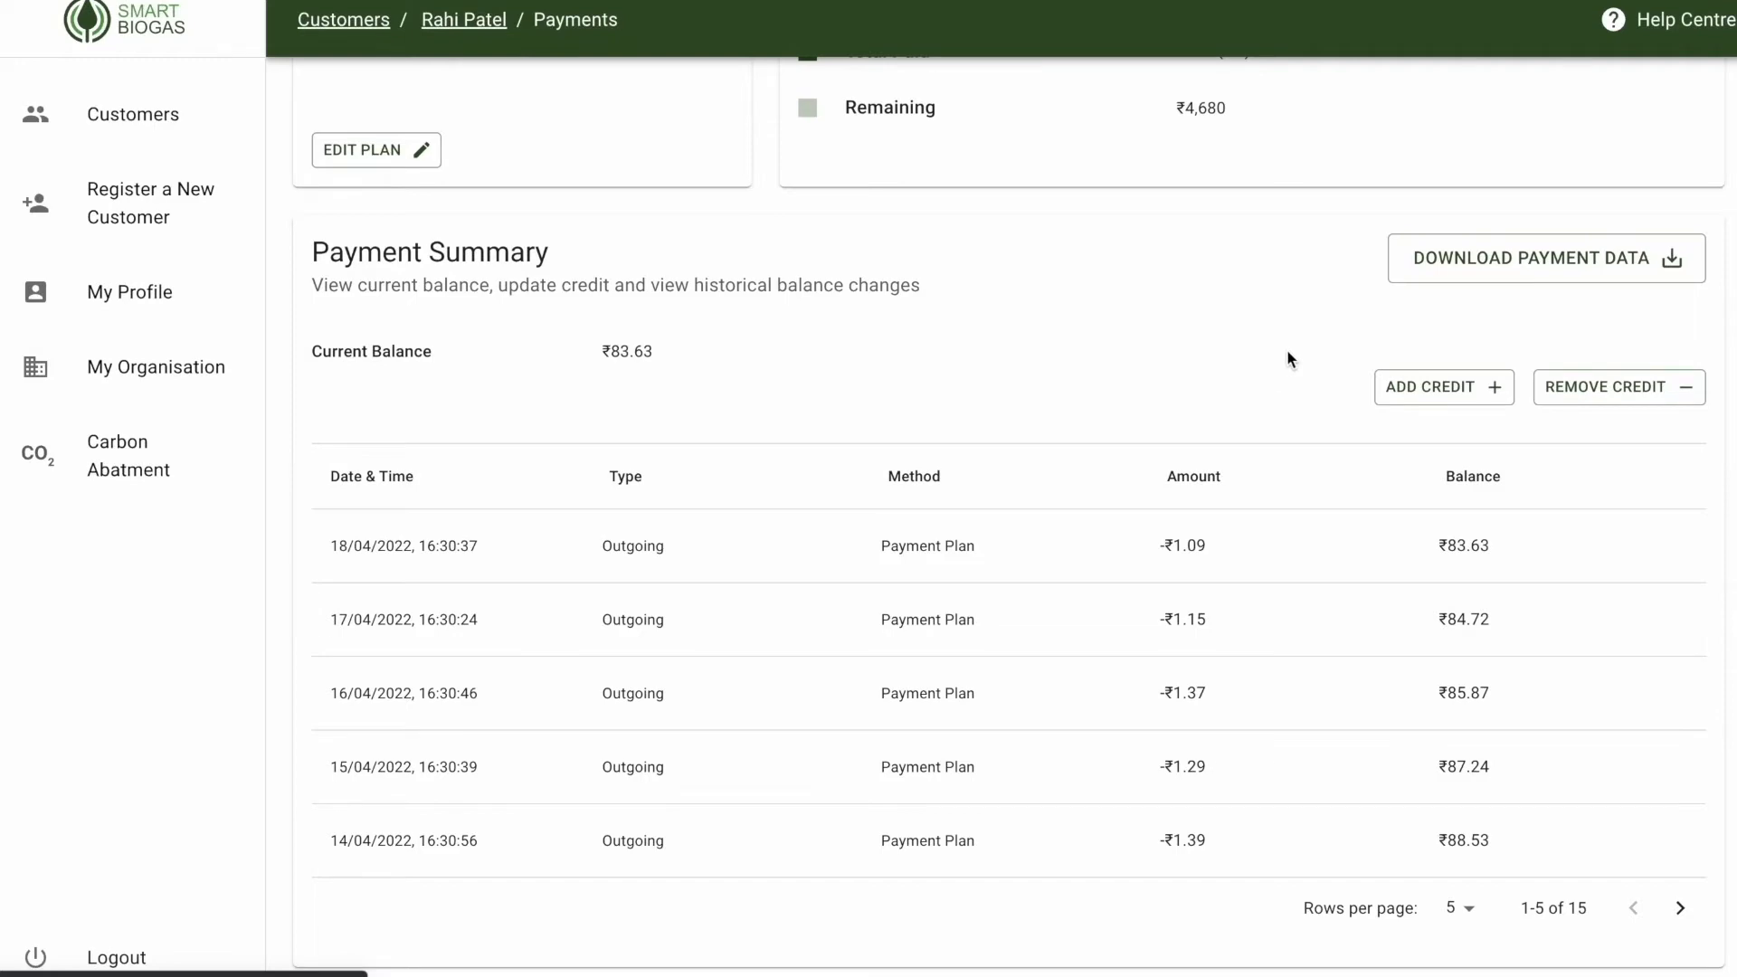
pyautogui.scroll(4, 926, 369)
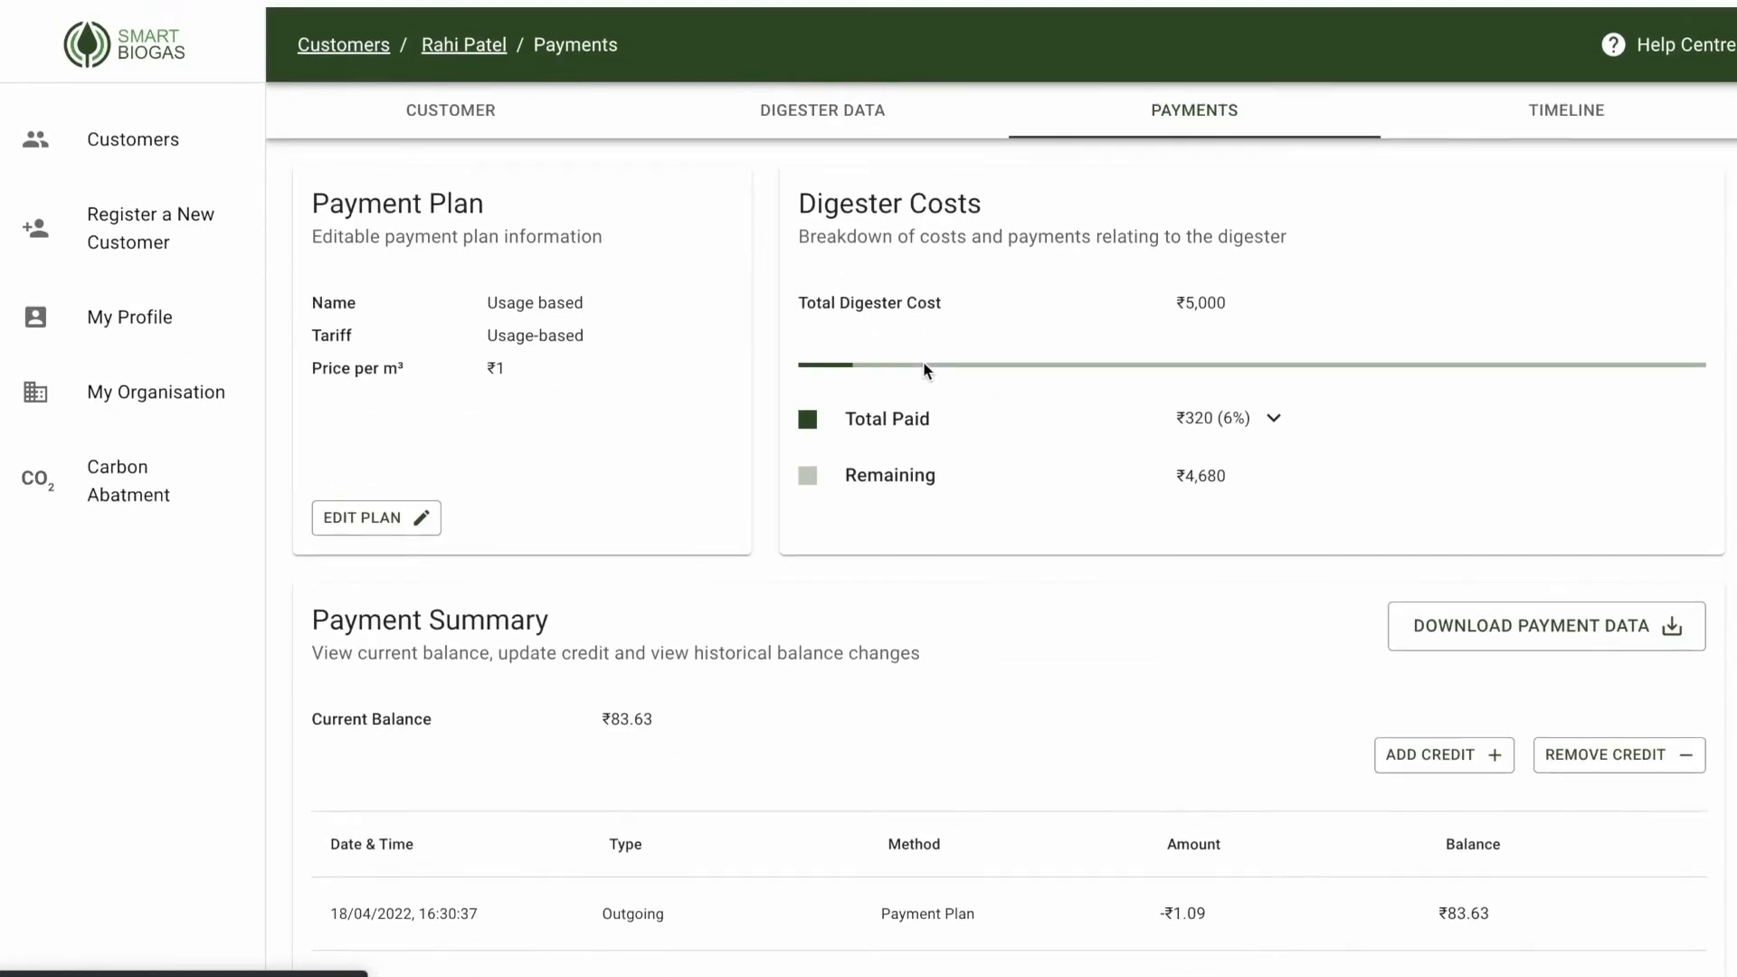
# Review the customer's timeline, covering the new post form and the past repair, installation and feedback entries.
pyautogui.click(1504, 113)
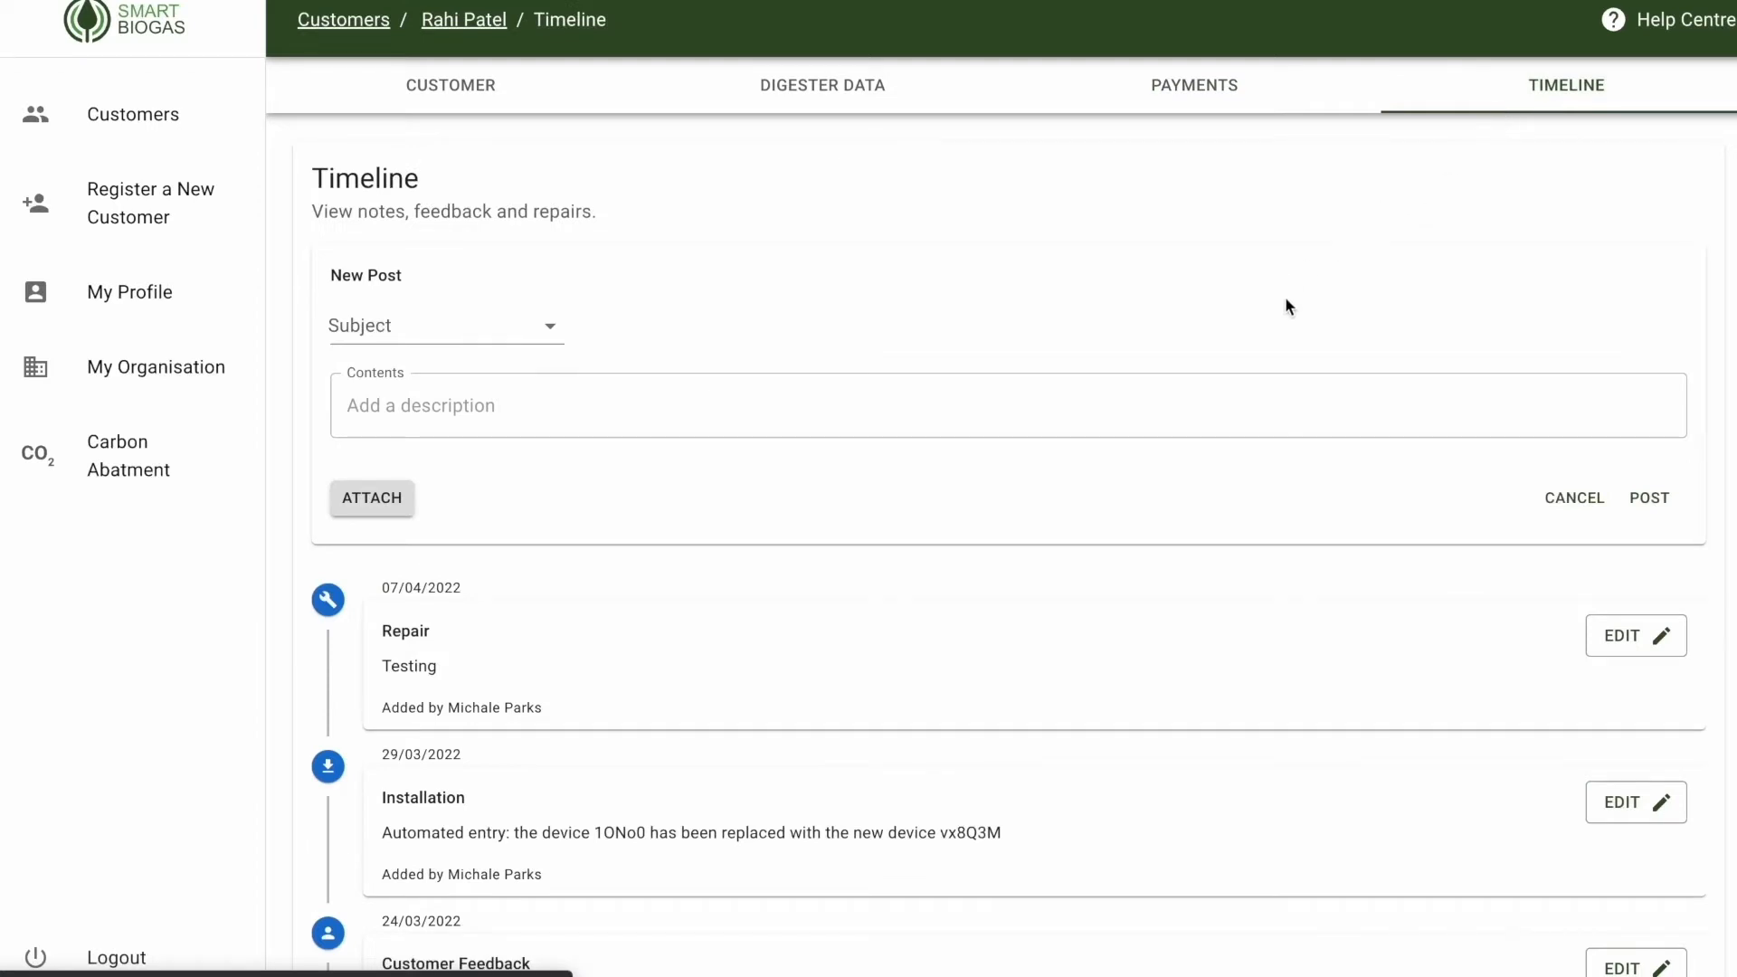
pyautogui.scroll(-5, 1289, 306)
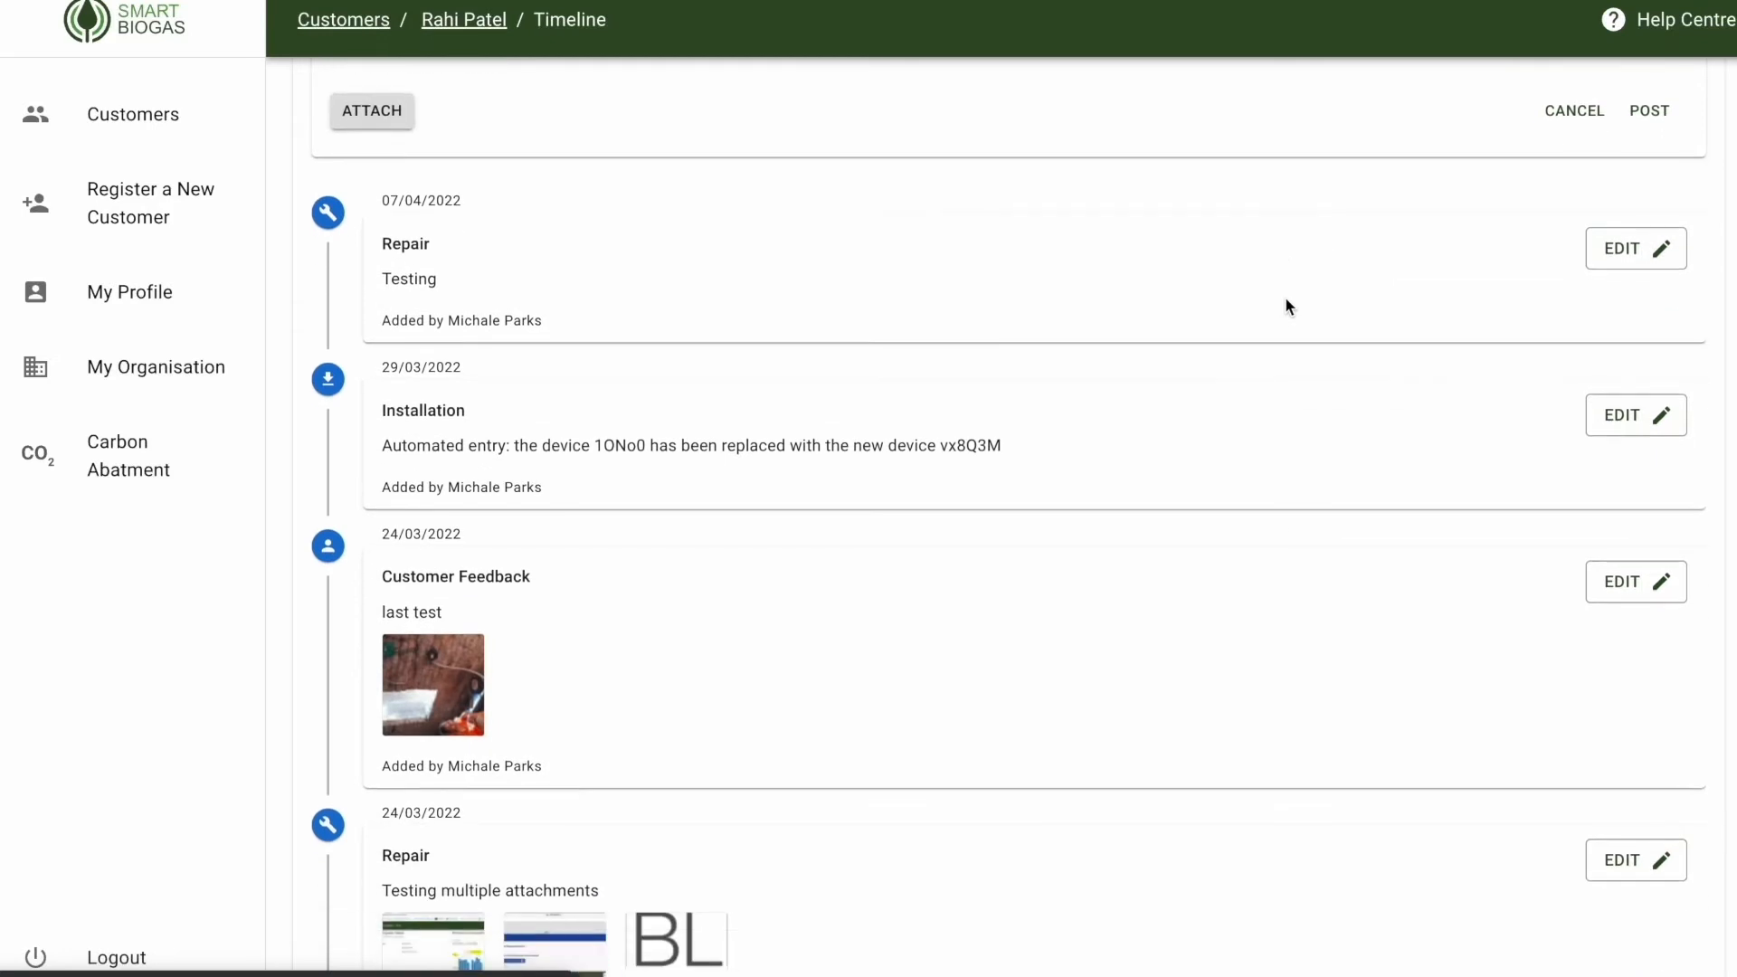
pyautogui.scroll(-2, 950, 579)
pyautogui.scroll(-5, 950, 573)
pyautogui.scroll(10, 950, 579)
pyautogui.scroll(1, 837, 579)
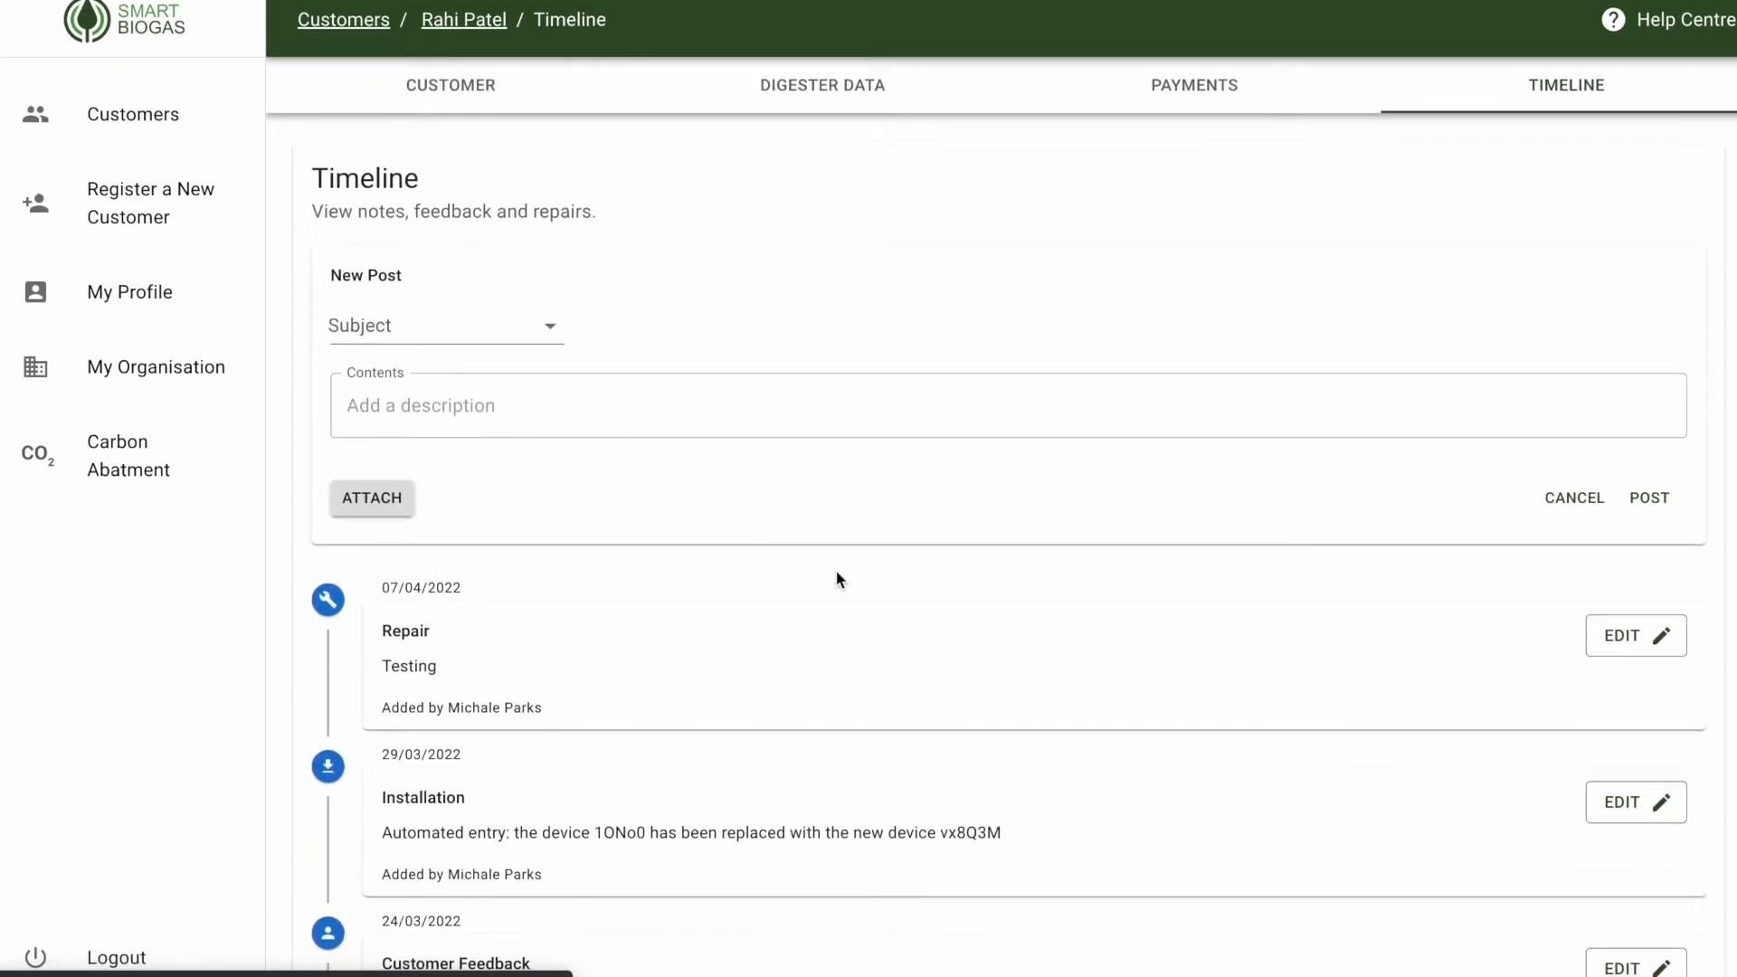
# Start registering a new customer, fill in the name and e-mail from the first saved autofill entry, and set Contact Preference to Email.
pyautogui.click(169, 215)
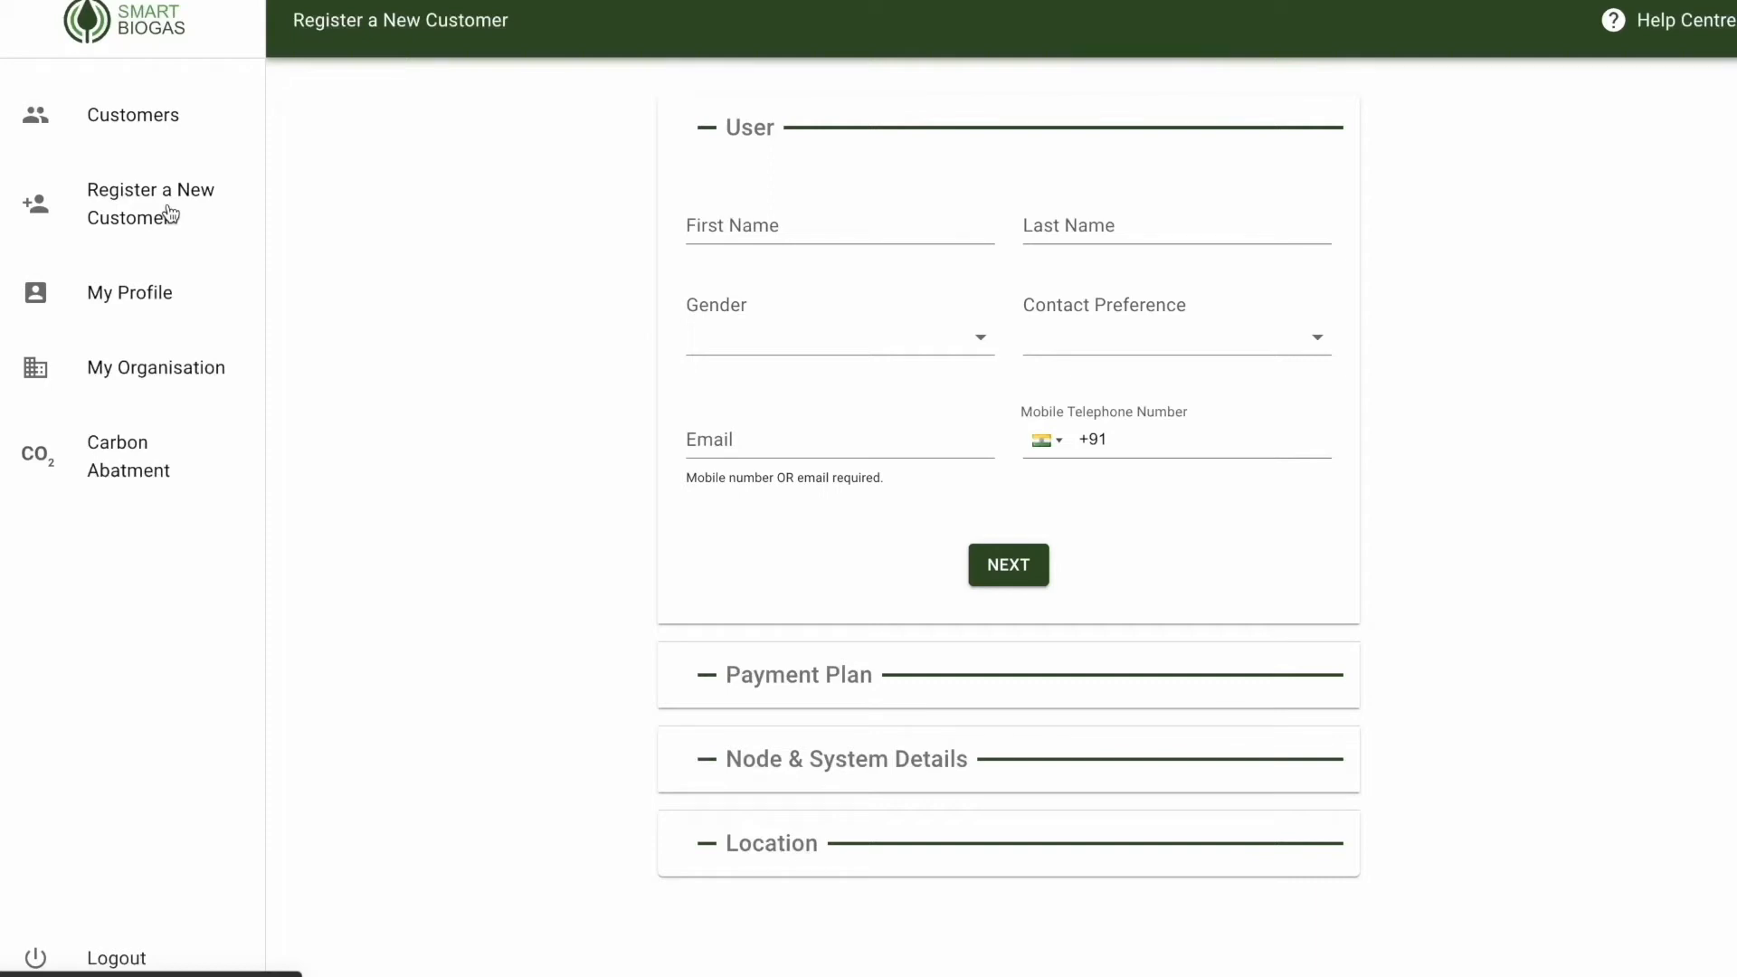
pyautogui.click(893, 226)
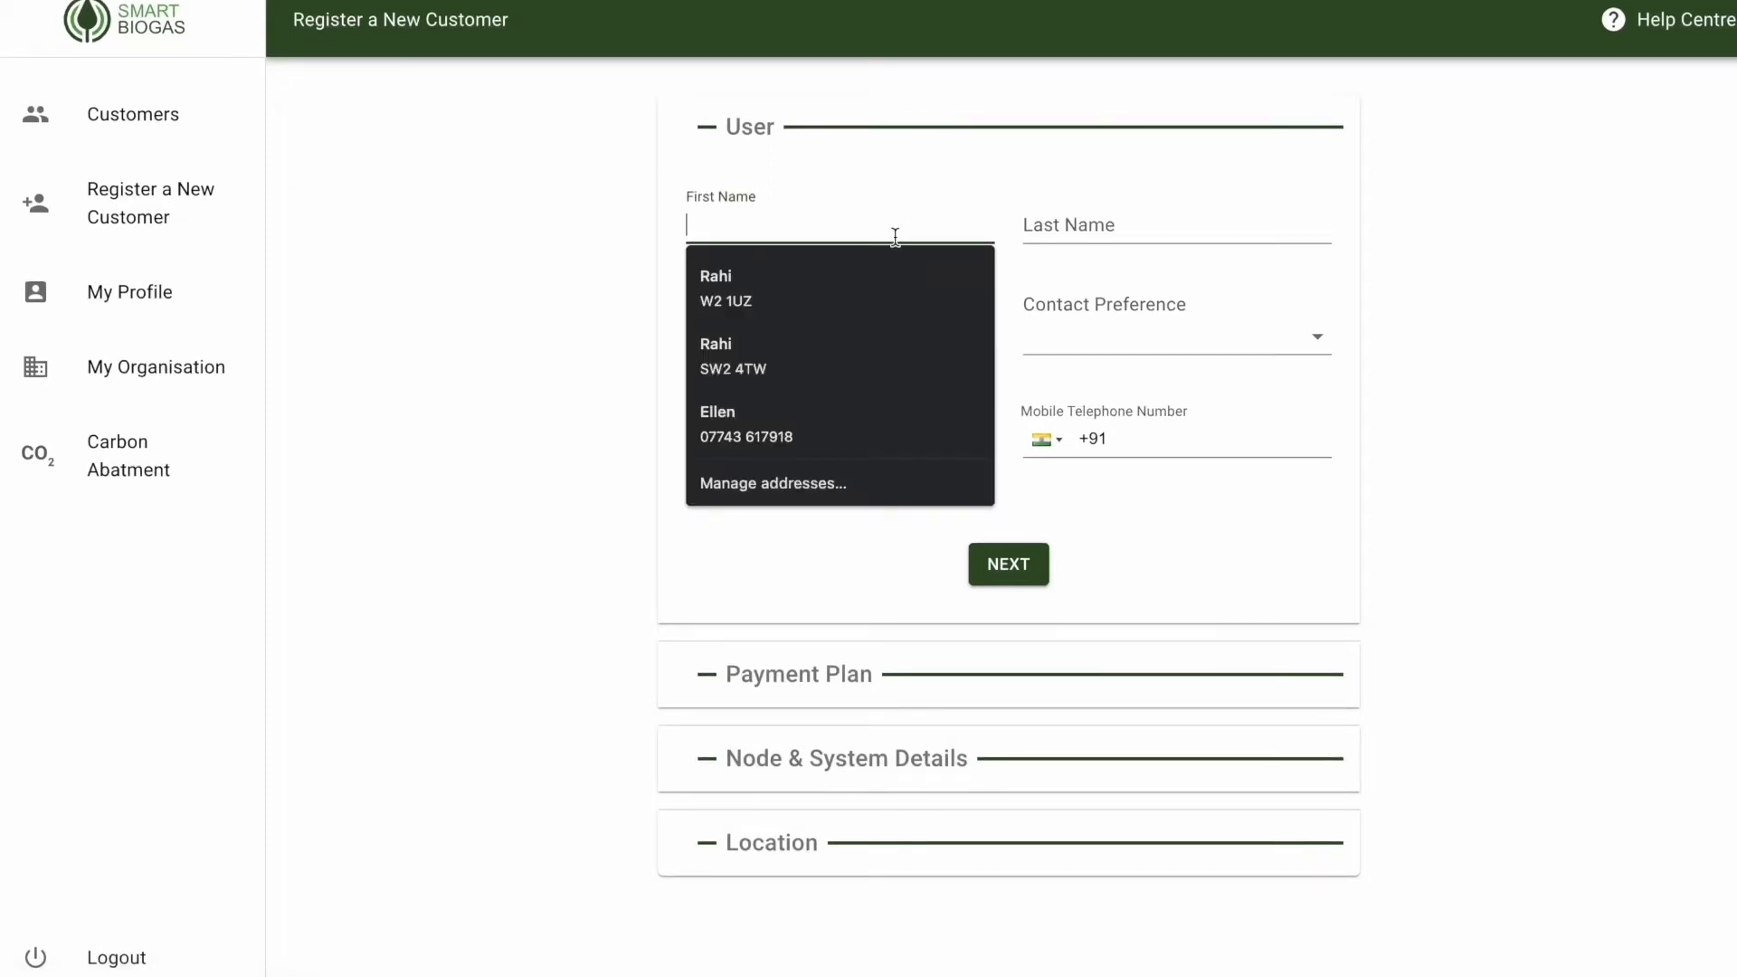
pyautogui.click(899, 281)
pyautogui.click(1053, 344)
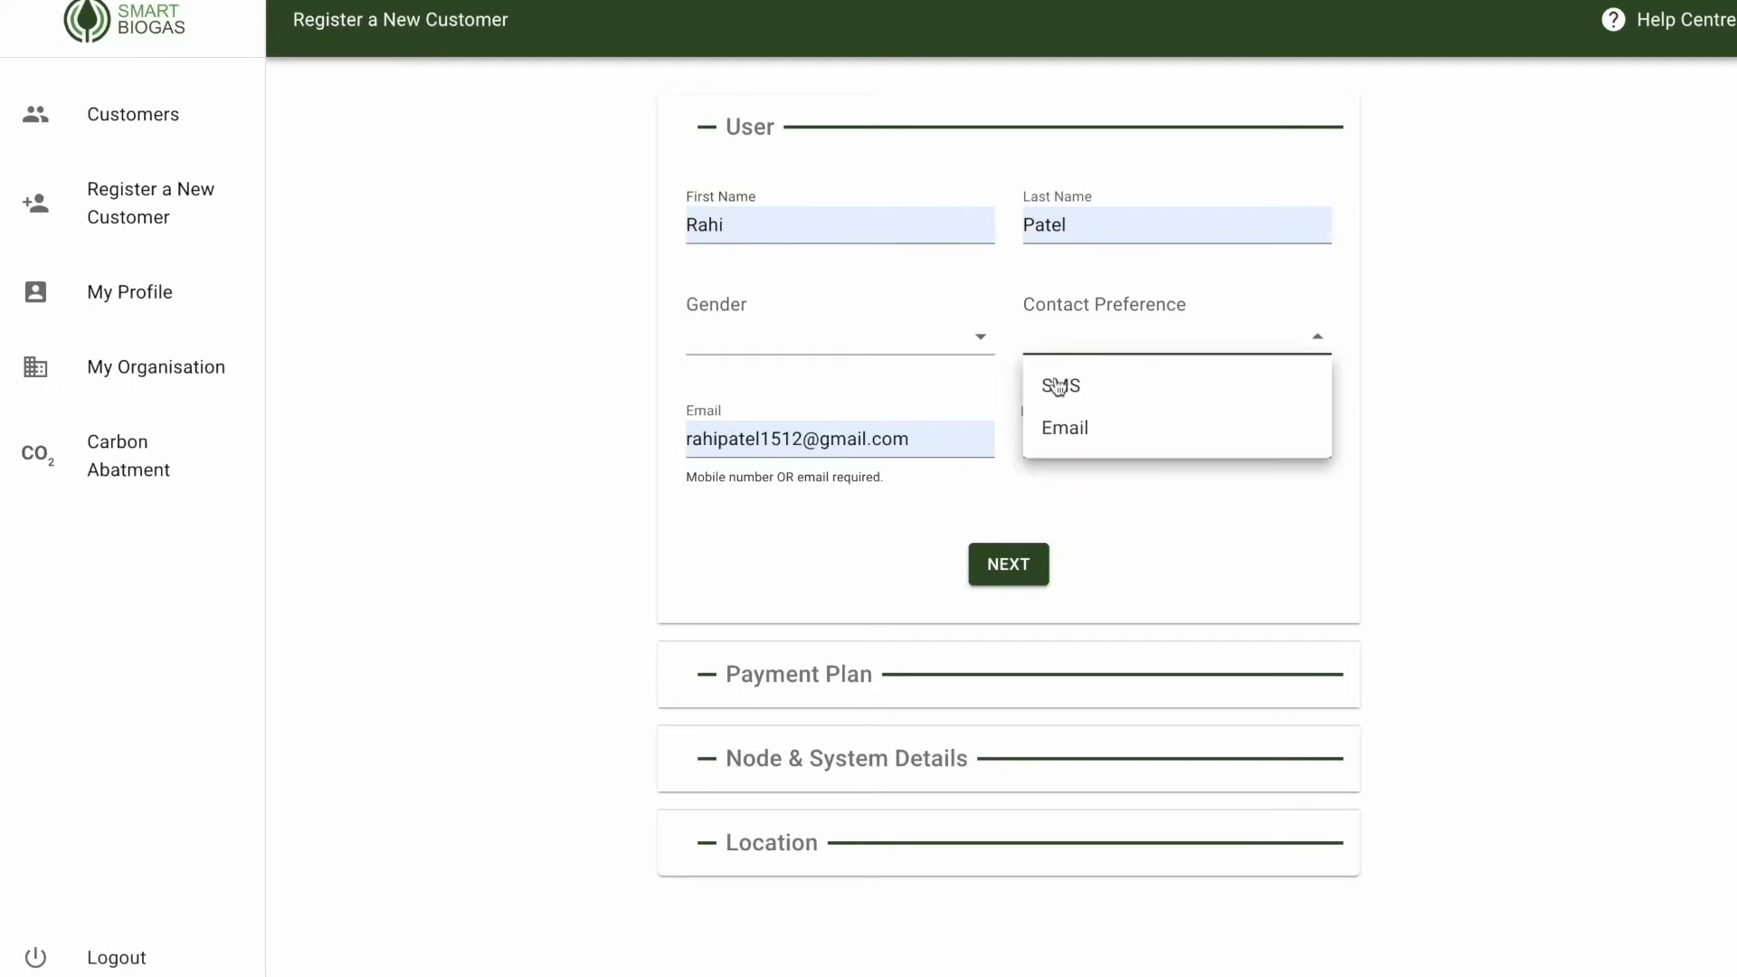
pyautogui.click(1061, 427)
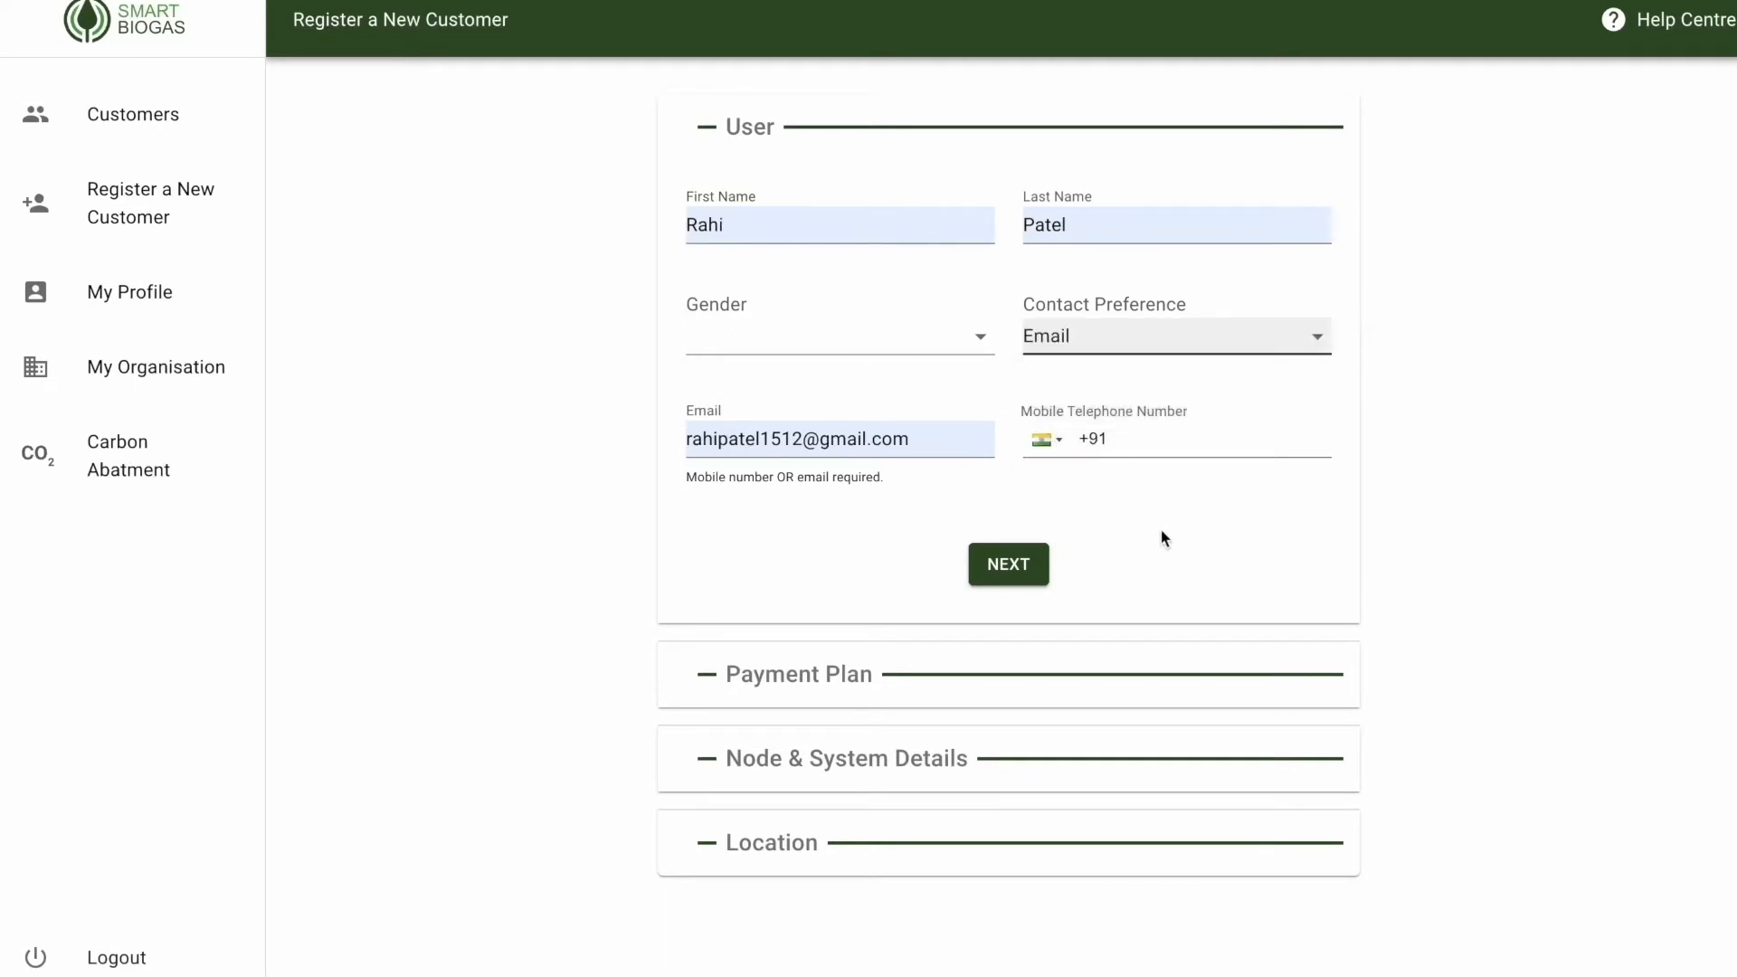
pyautogui.click(1042, 565)
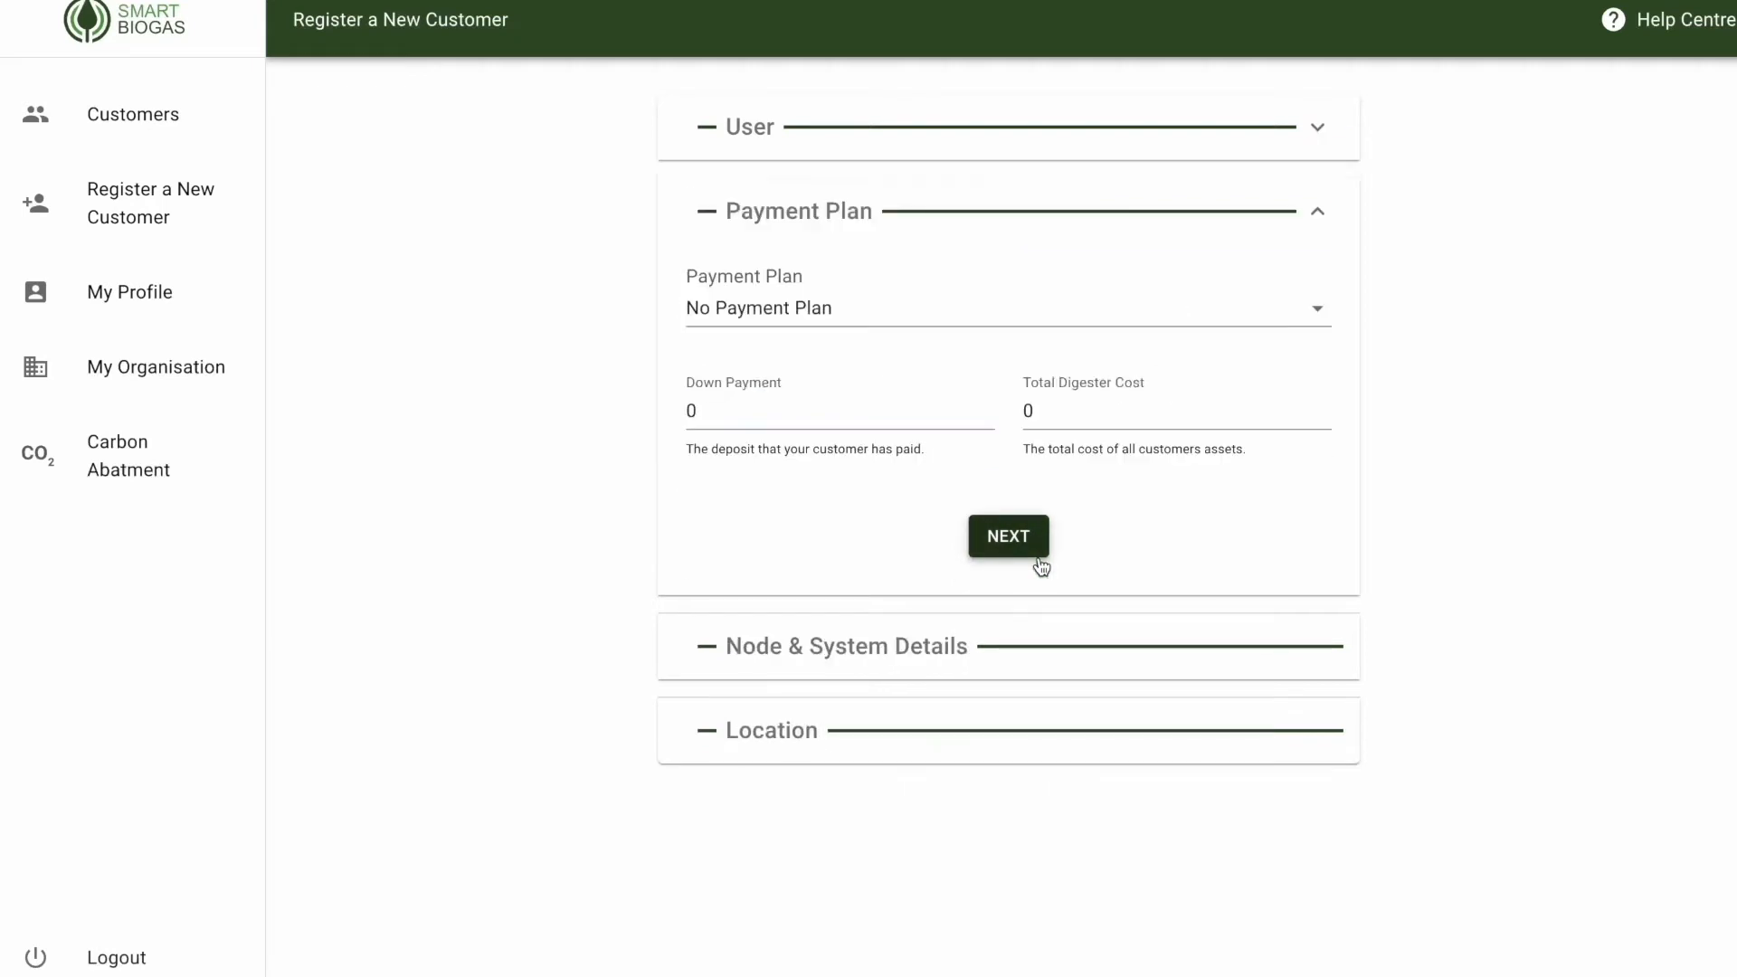
# Assign the payment plan Test plan 3 to the new customer and continue to the node and system details.
pyautogui.click(923, 312)
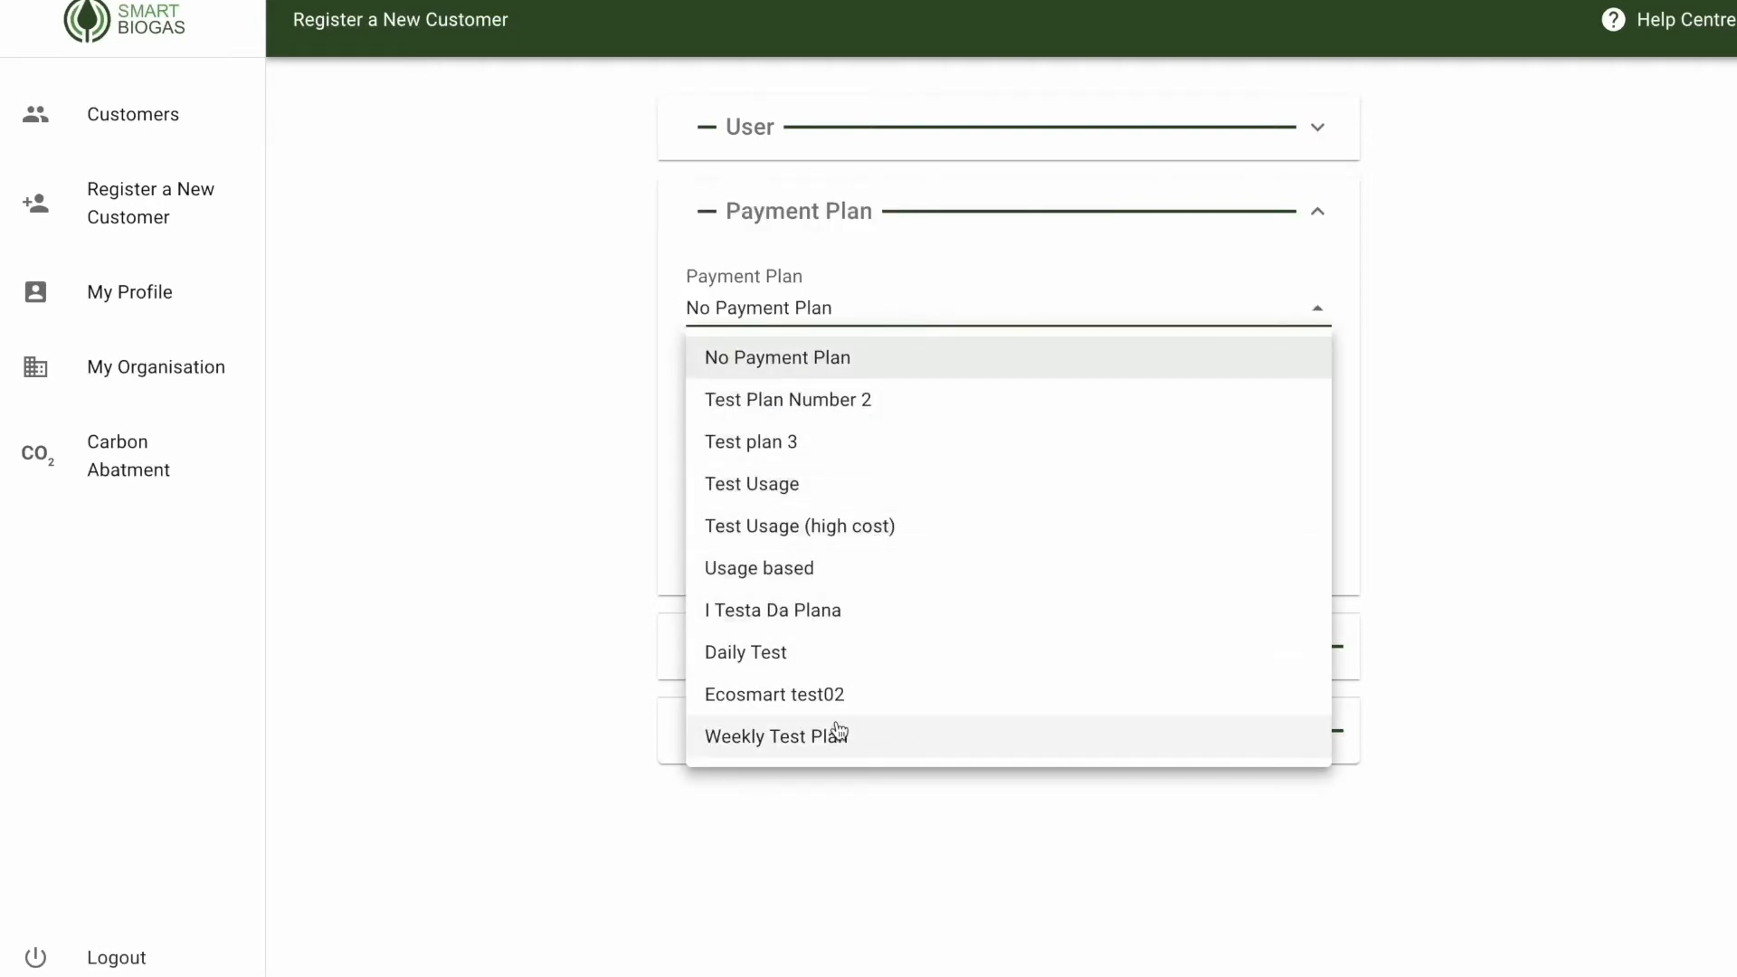
pyautogui.click(818, 452)
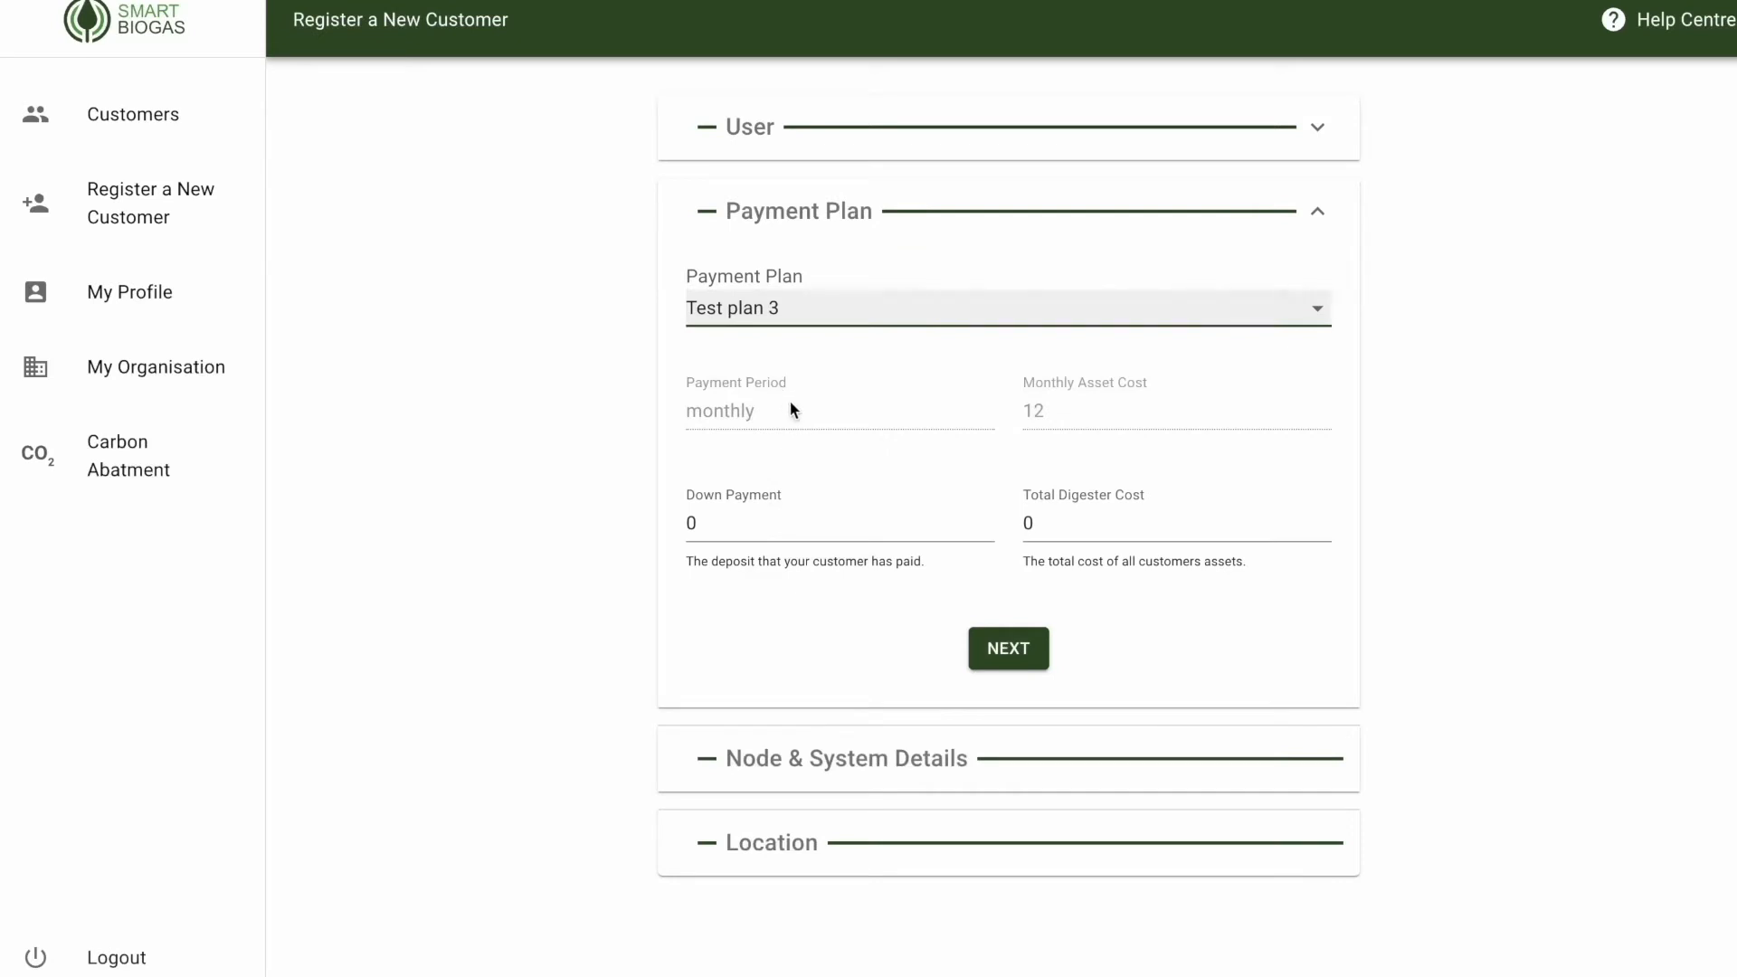
pyautogui.click(1008, 649)
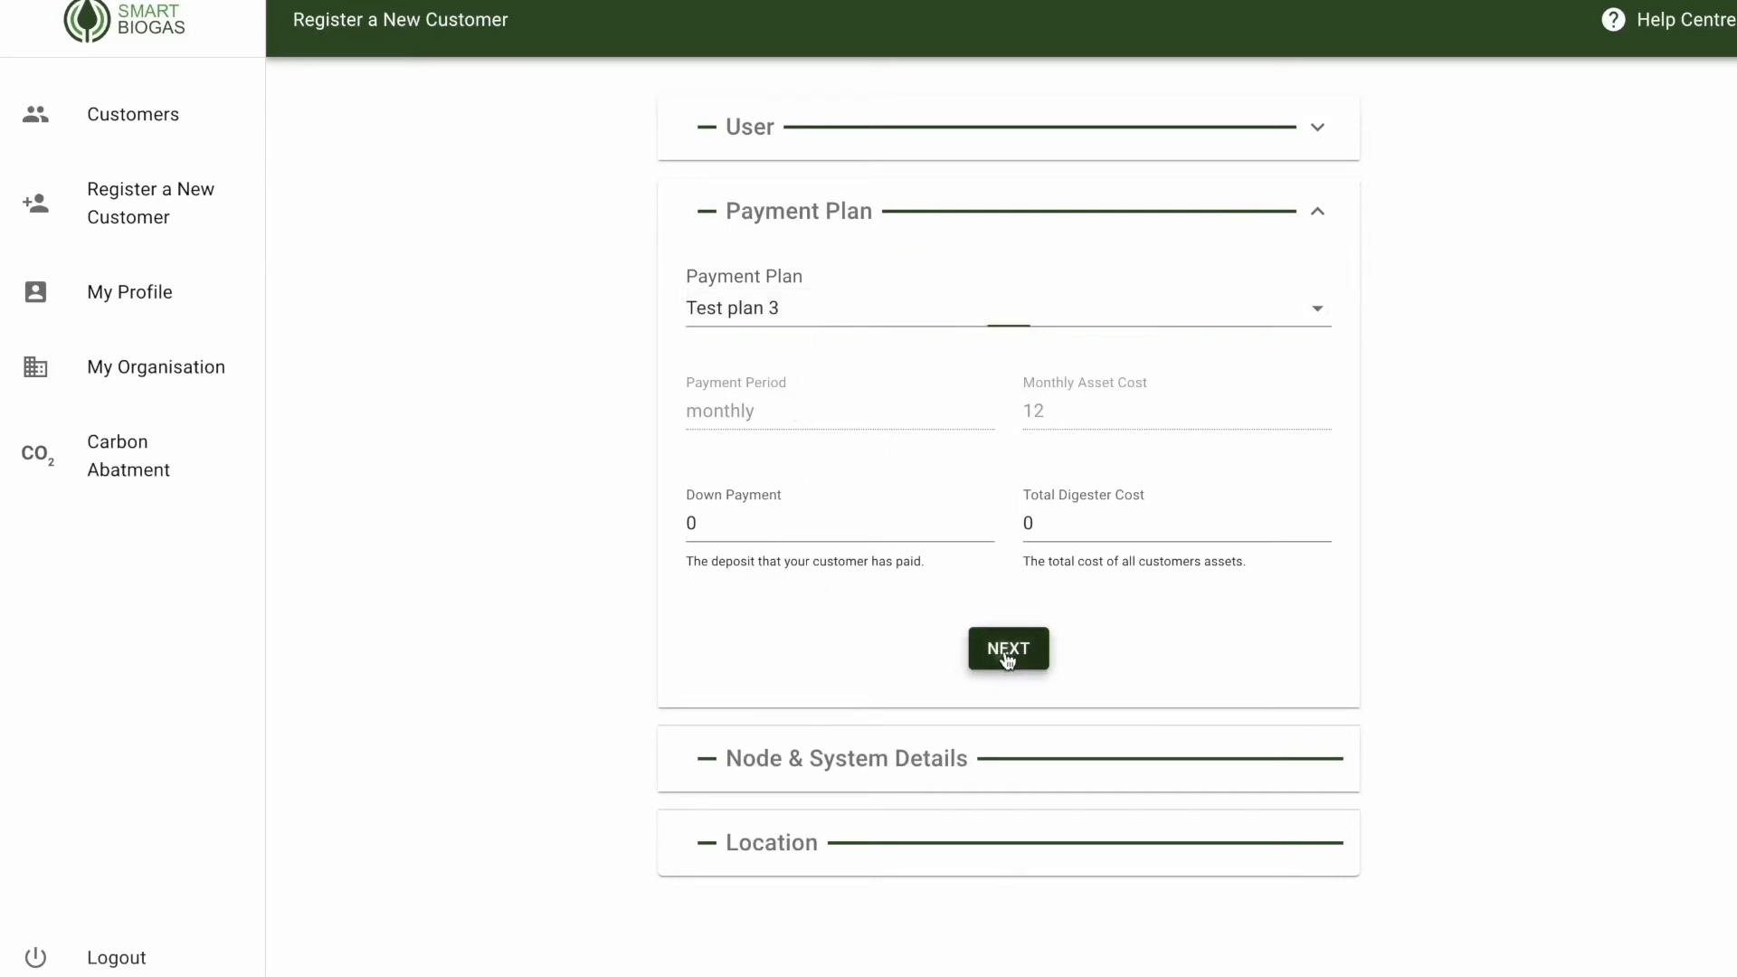
# Set the Digester Type to Expanding Plastic Bag (Typical), leave the other system details as they are, and continue to the location.
pyautogui.scroll(-3, 885, 536)
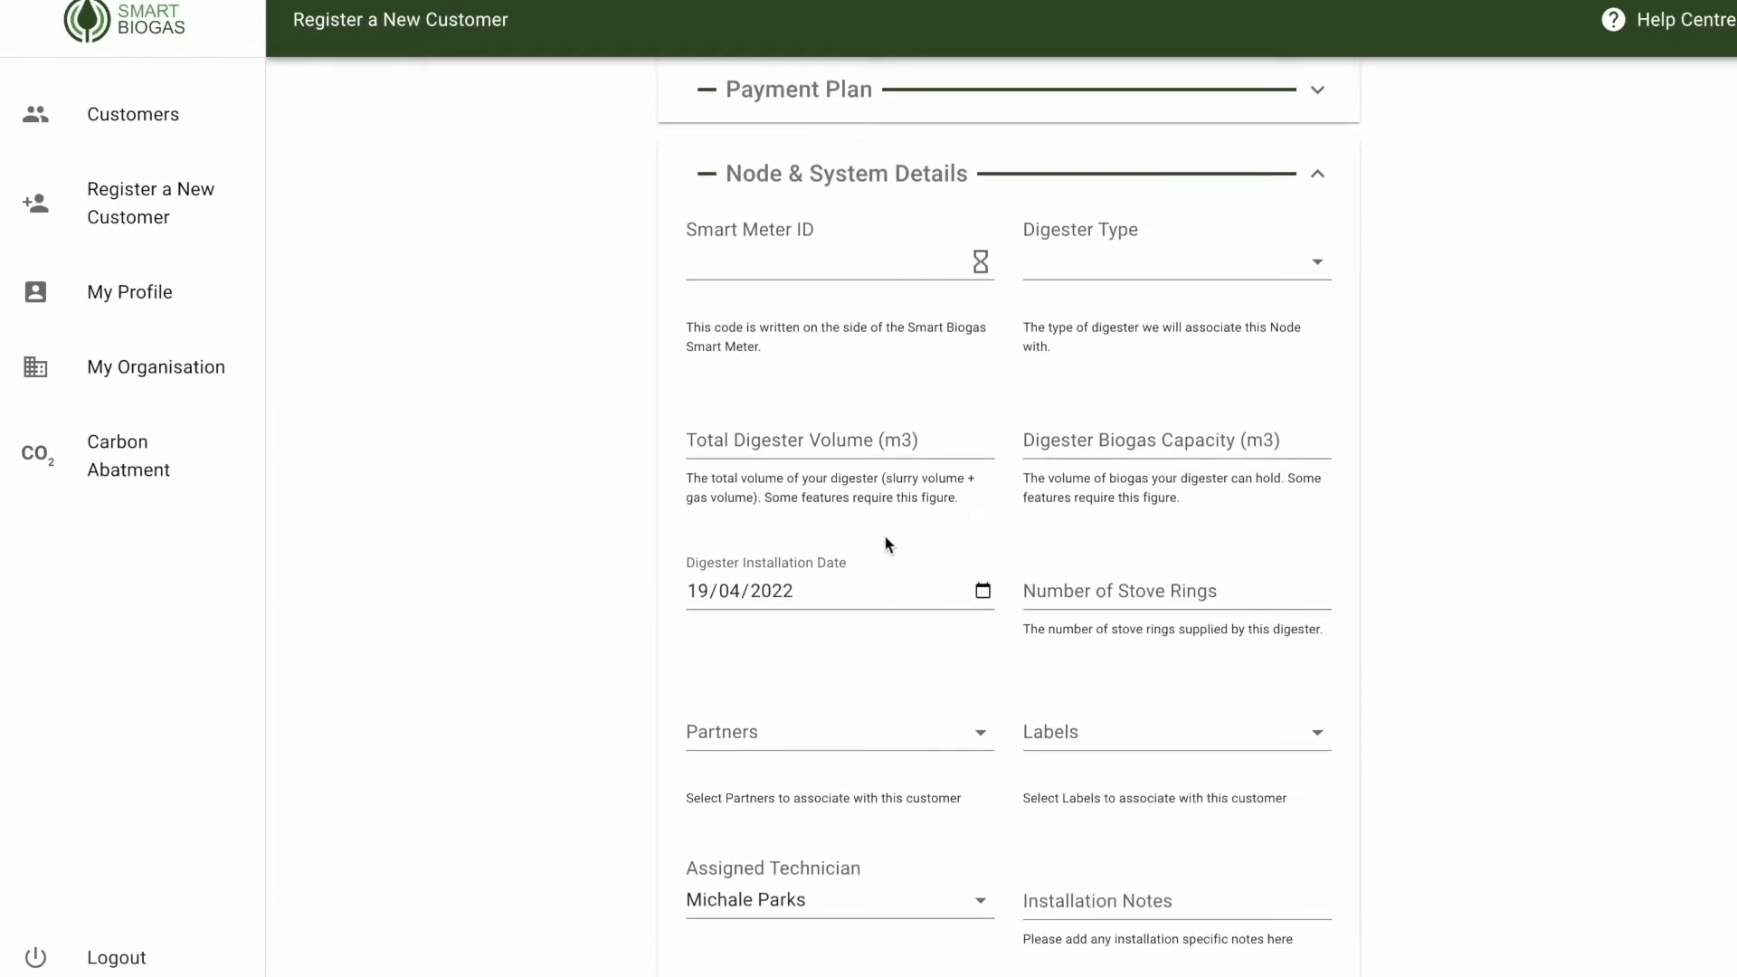
pyautogui.scroll(2, 885, 536)
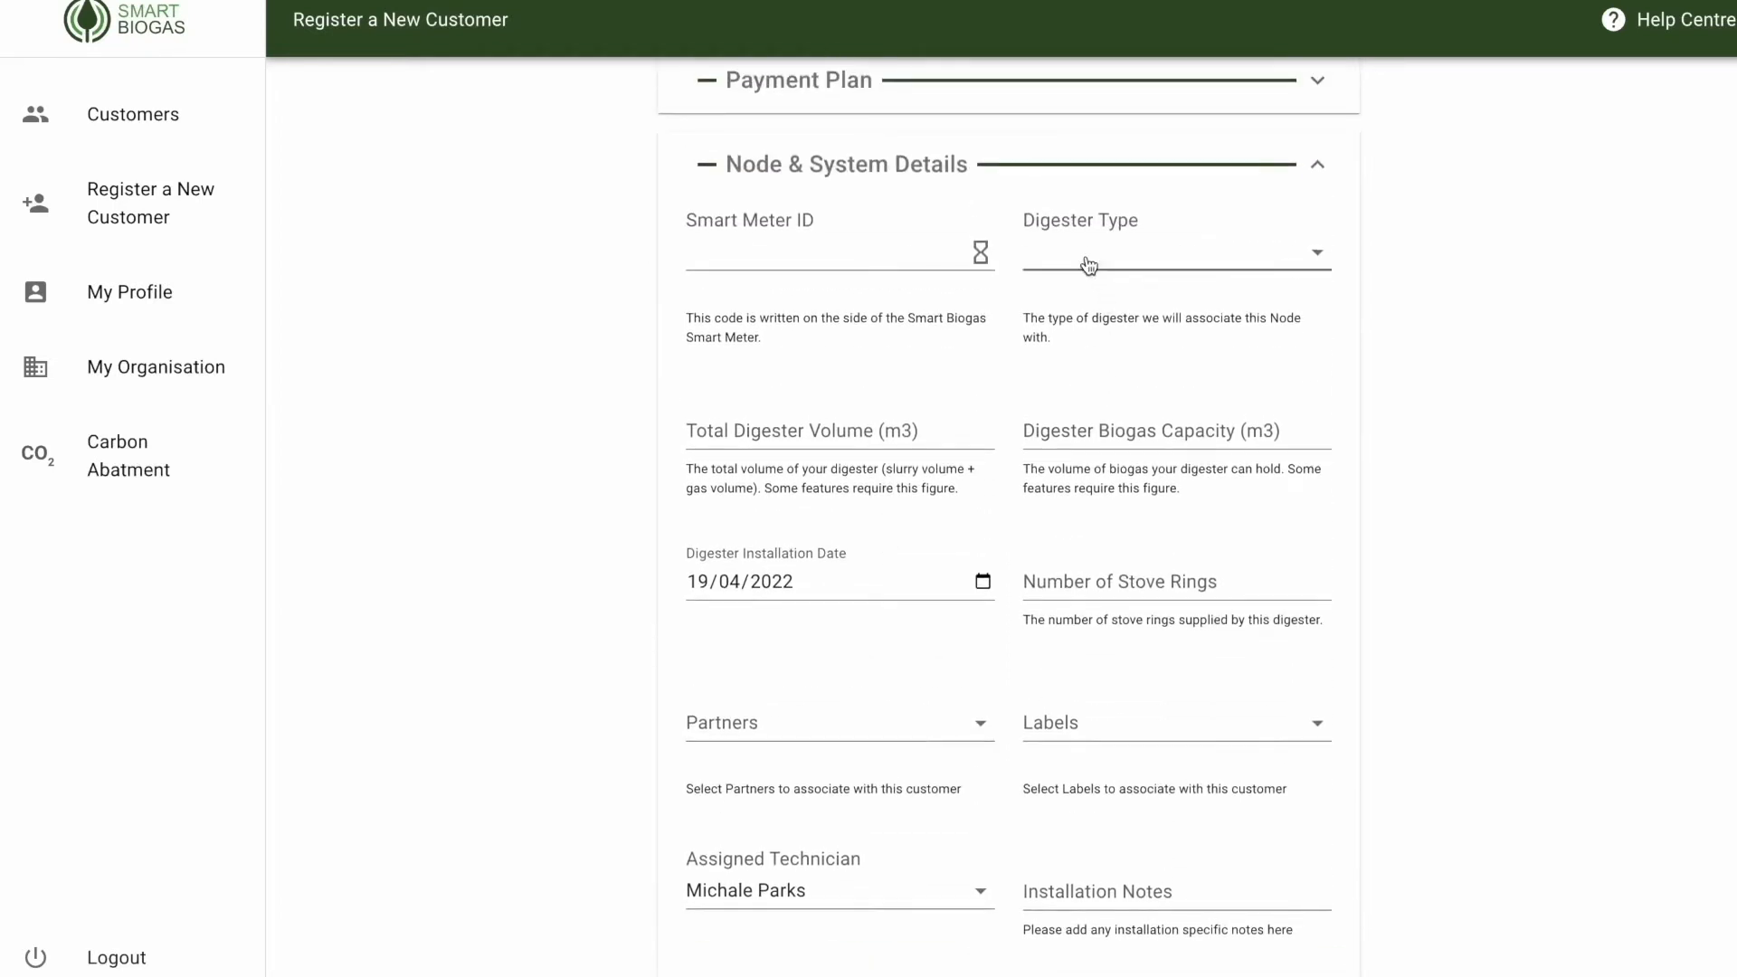
pyautogui.click(1195, 263)
pyautogui.click(1098, 342)
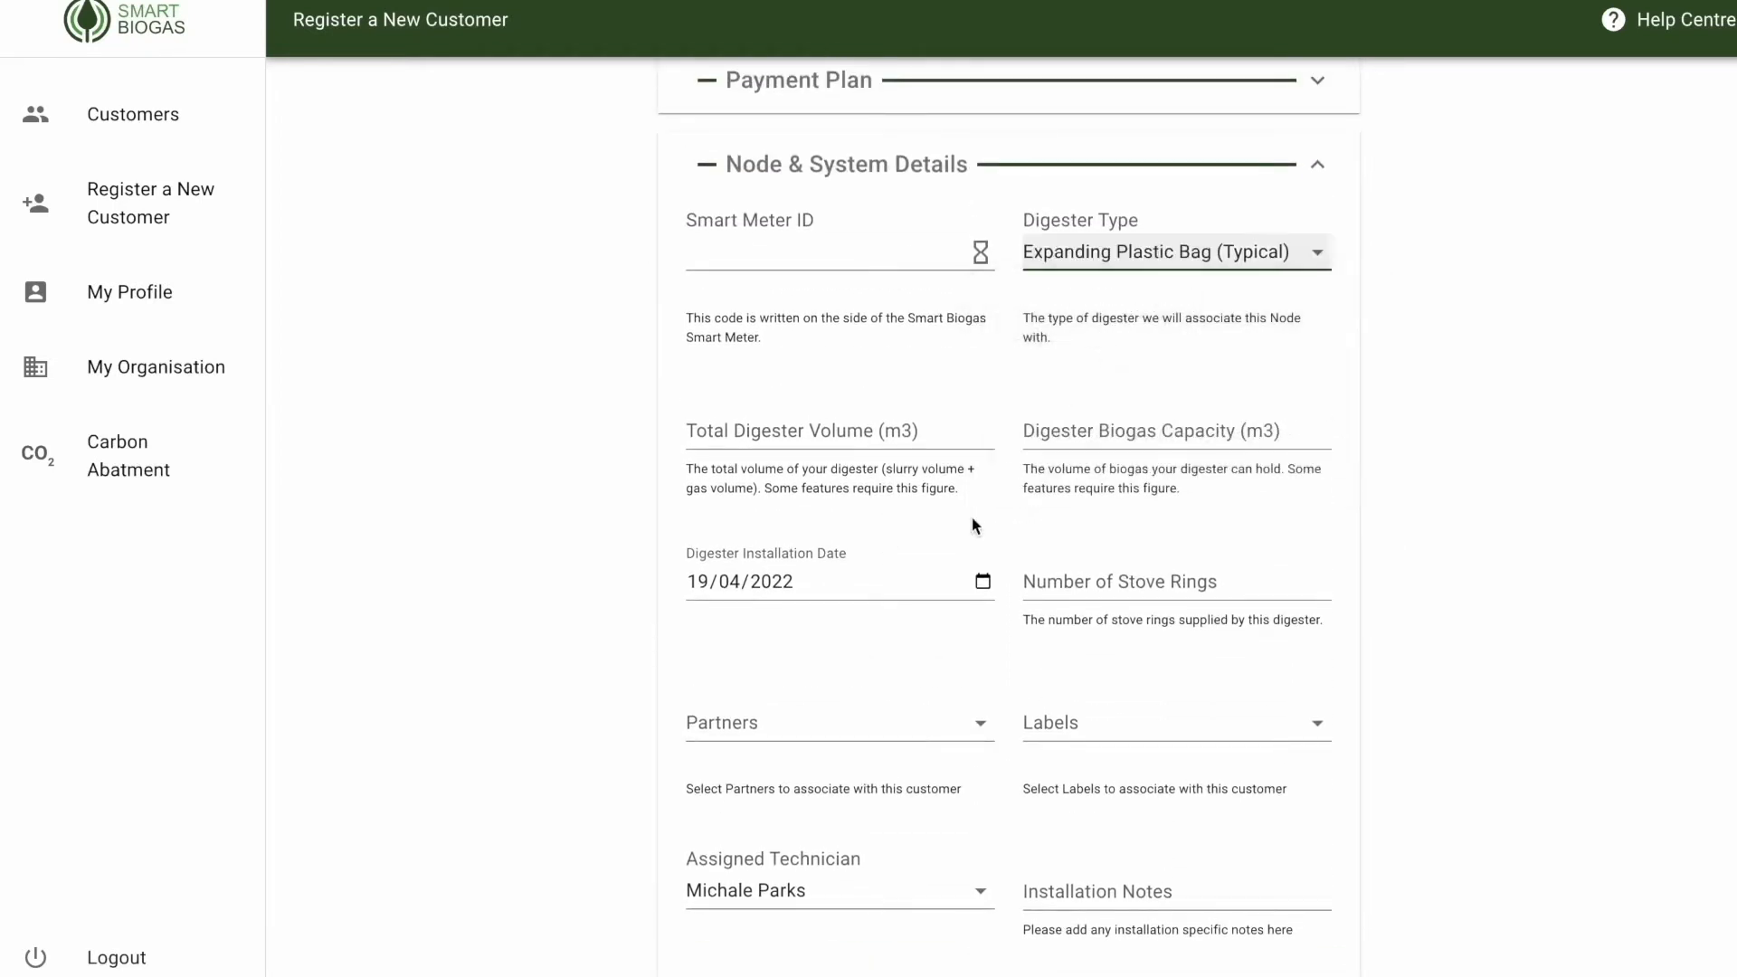
pyautogui.scroll(-2, 972, 517)
pyautogui.click(1012, 794)
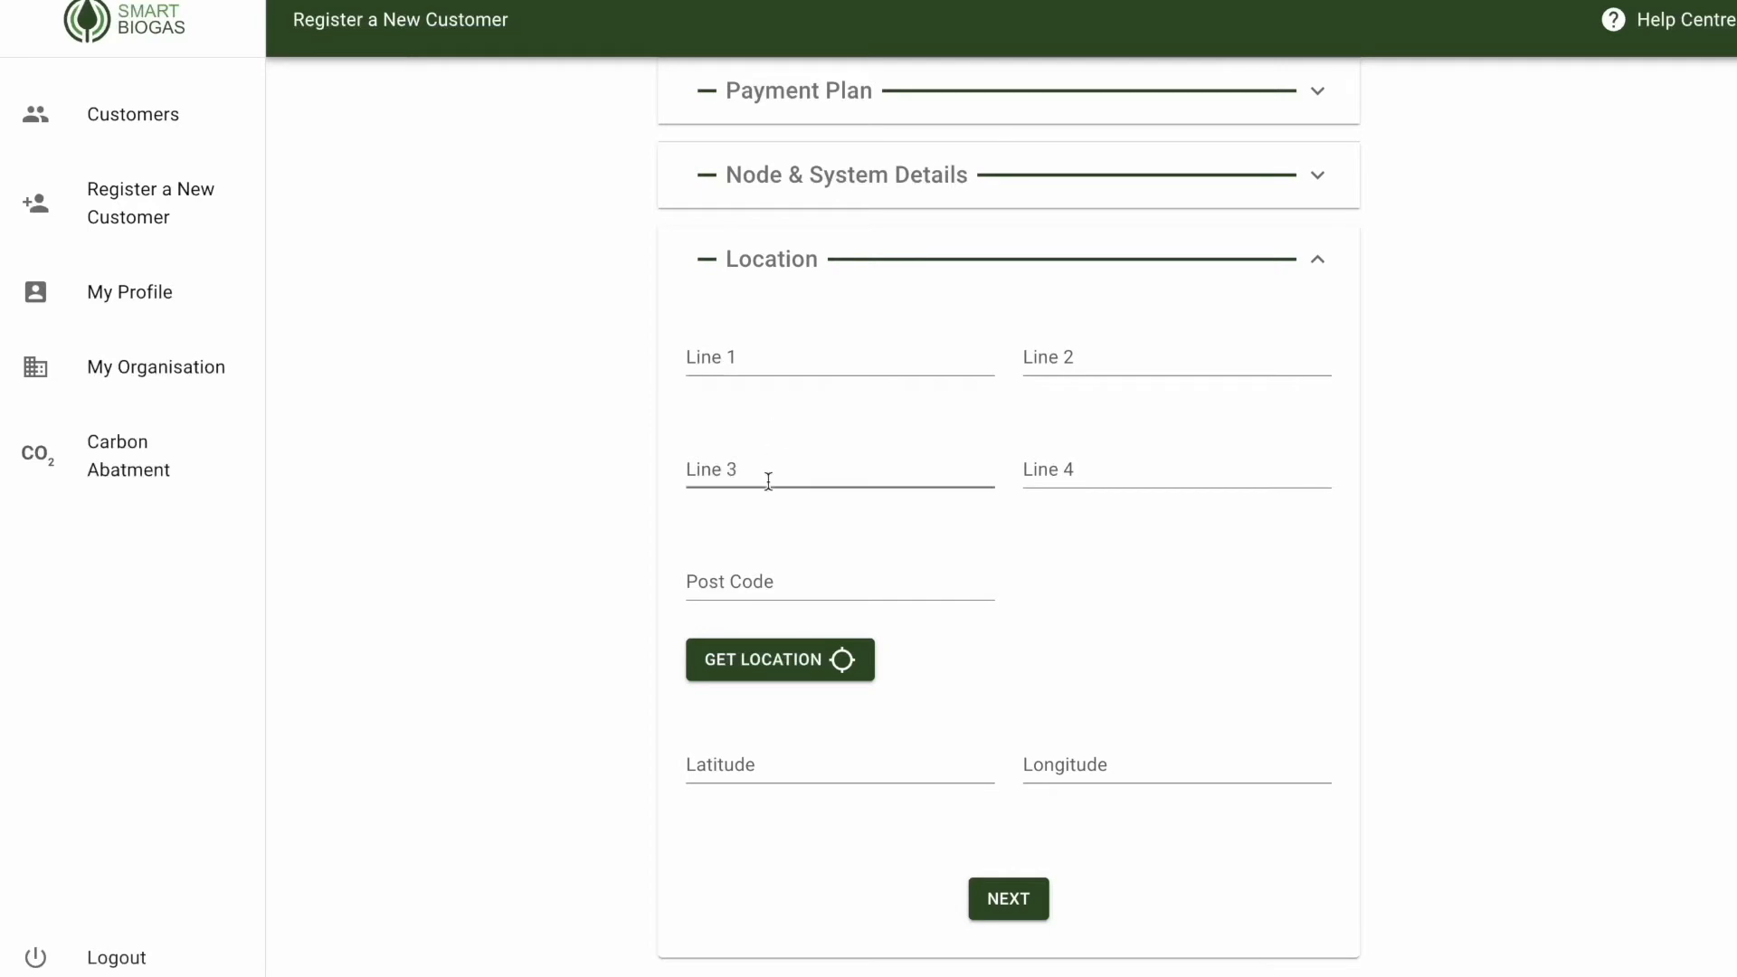
# Request the current location for the new customer, complete the location section and save the customer.
pyautogui.click(841, 661)
pyautogui.click(1008, 898)
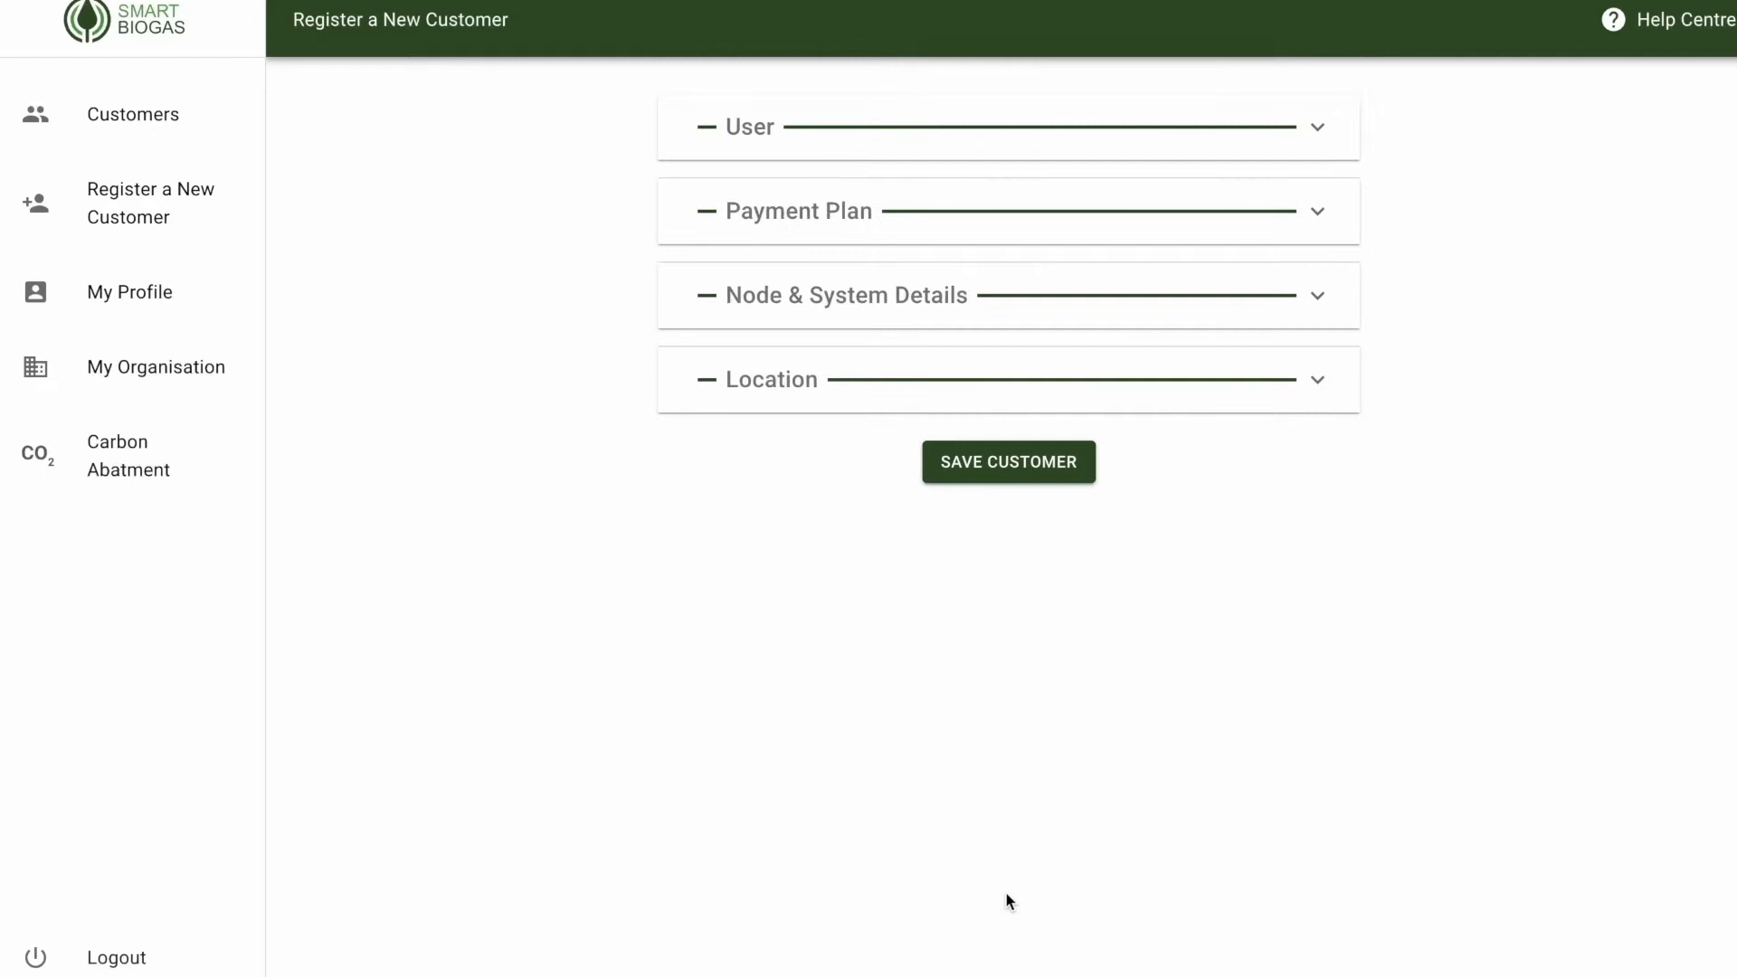
pyautogui.click(970, 473)
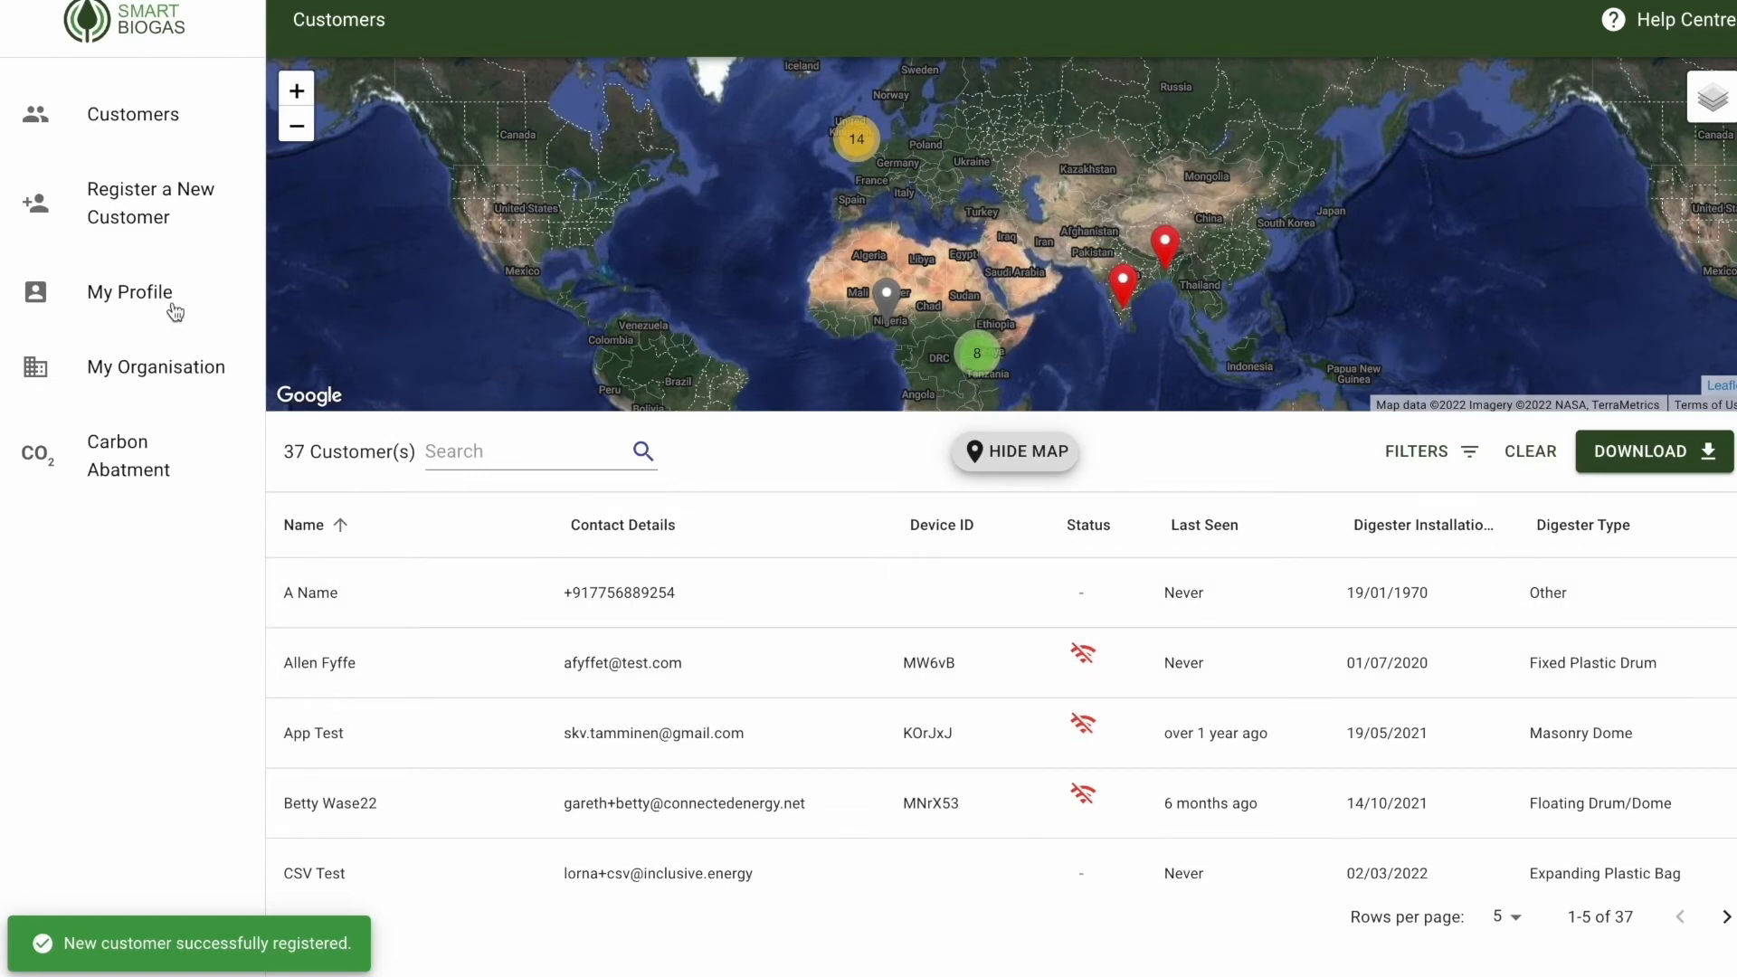
# Open the signed-in account's own profile and review its personal details, password and address sections.
pyautogui.click(166, 295)
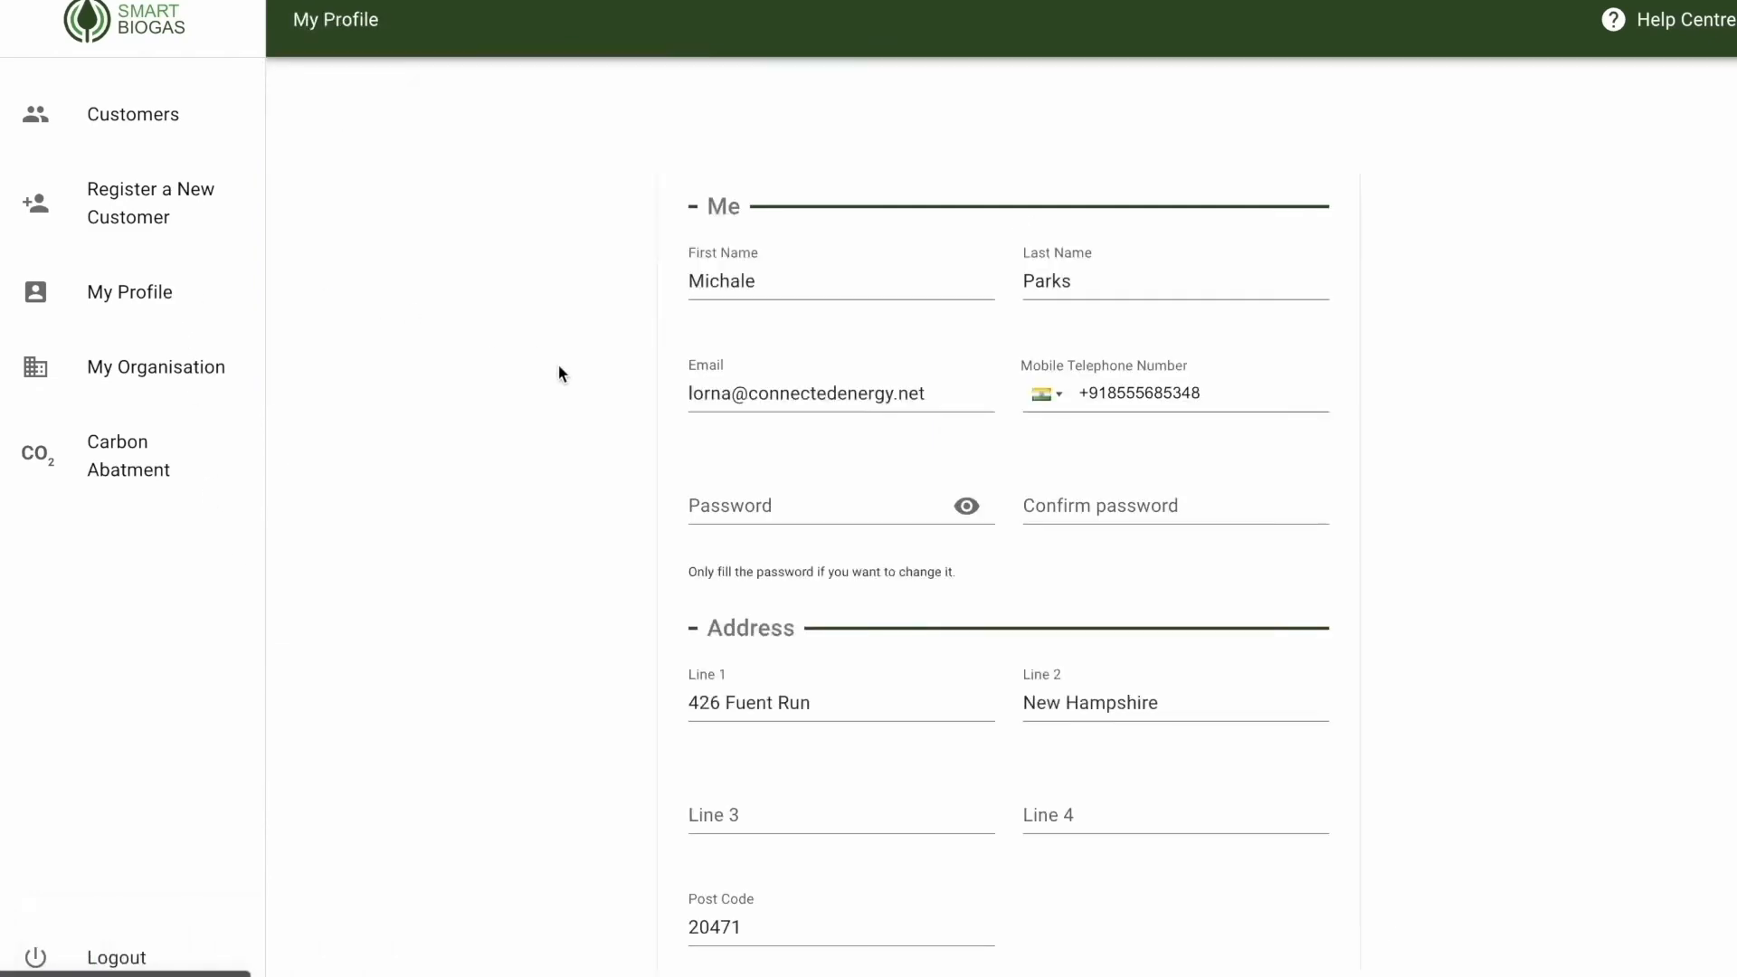
pyautogui.scroll(-1, 660, 407)
pyautogui.scroll(-3, 661, 405)
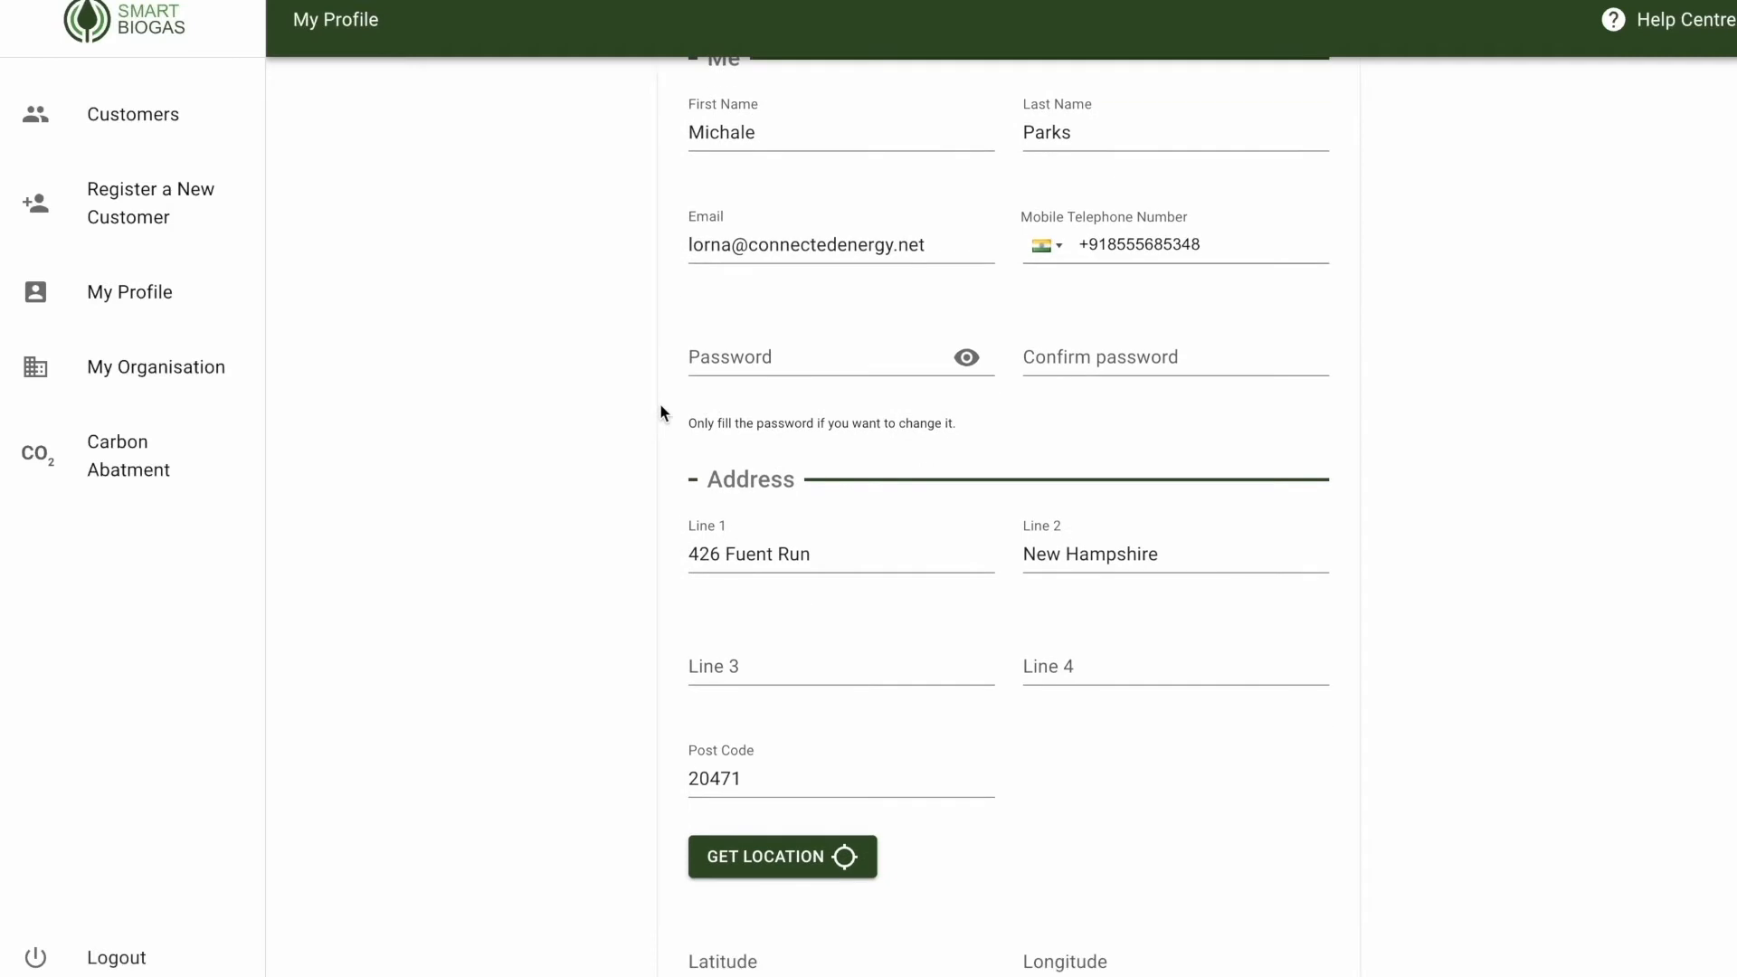
pyautogui.scroll(4, 660, 413)
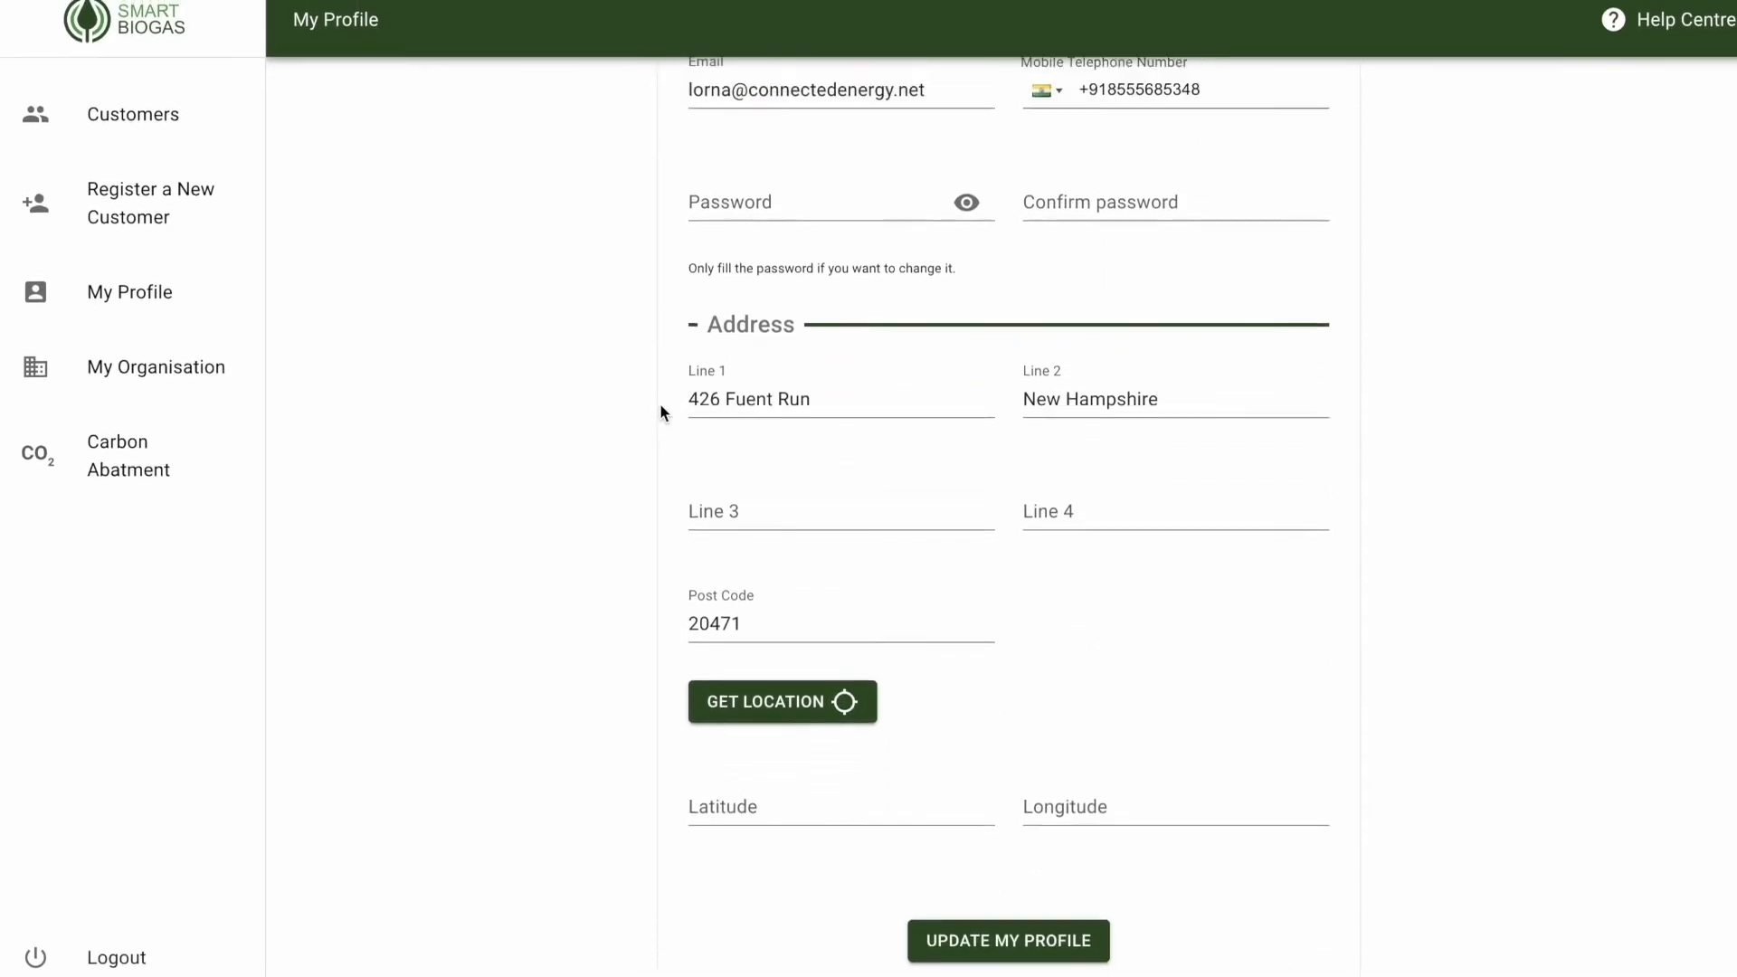
# Open the organisation's profile and review its logo, organisation, primary and secondary contact, address and location sections.
pyautogui.click(198, 369)
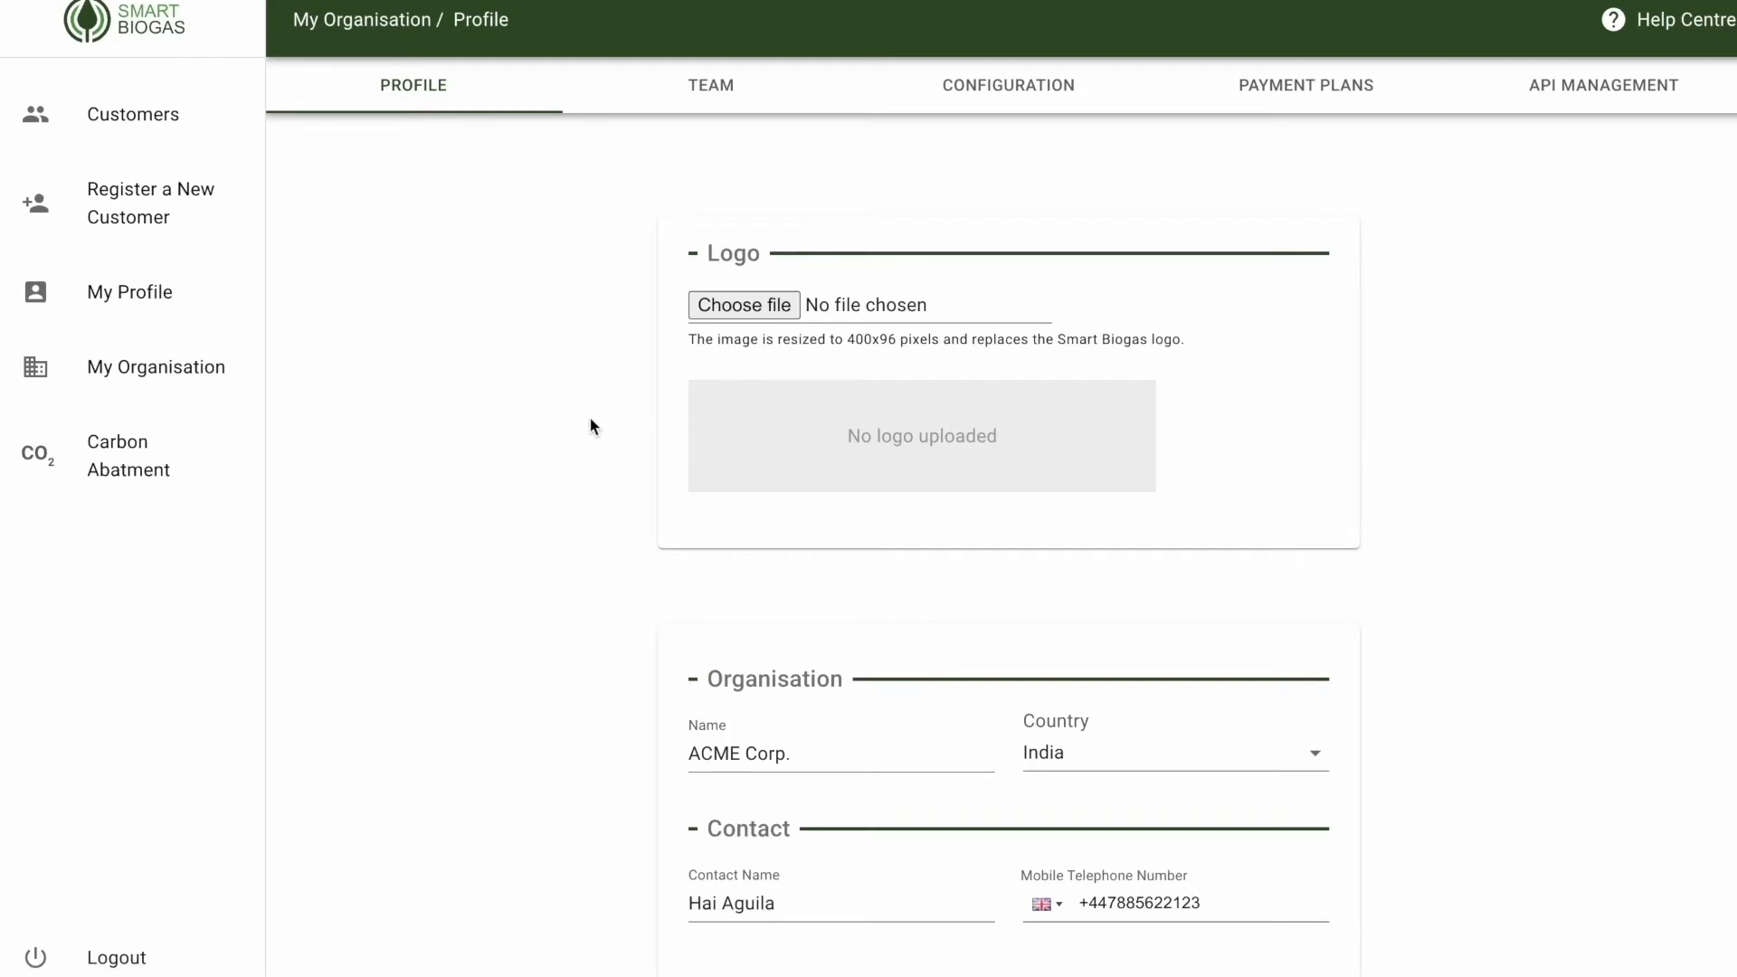
pyautogui.scroll(-2, 590, 423)
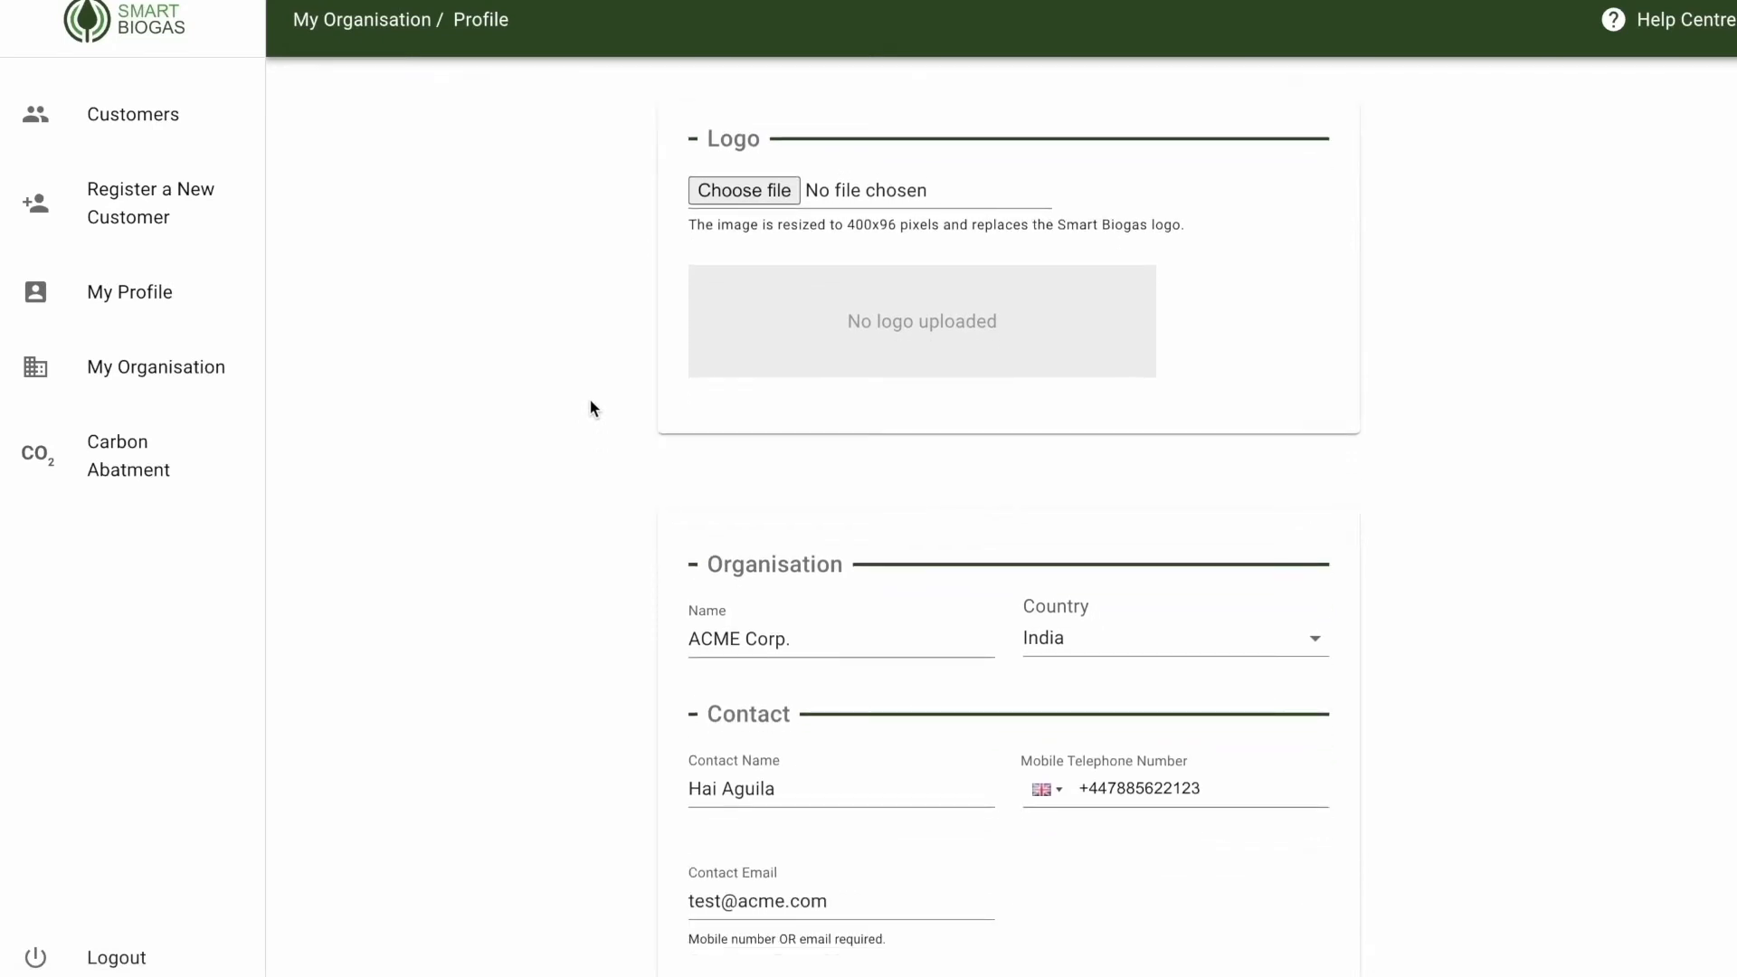
pyautogui.scroll(-1, 597, 371)
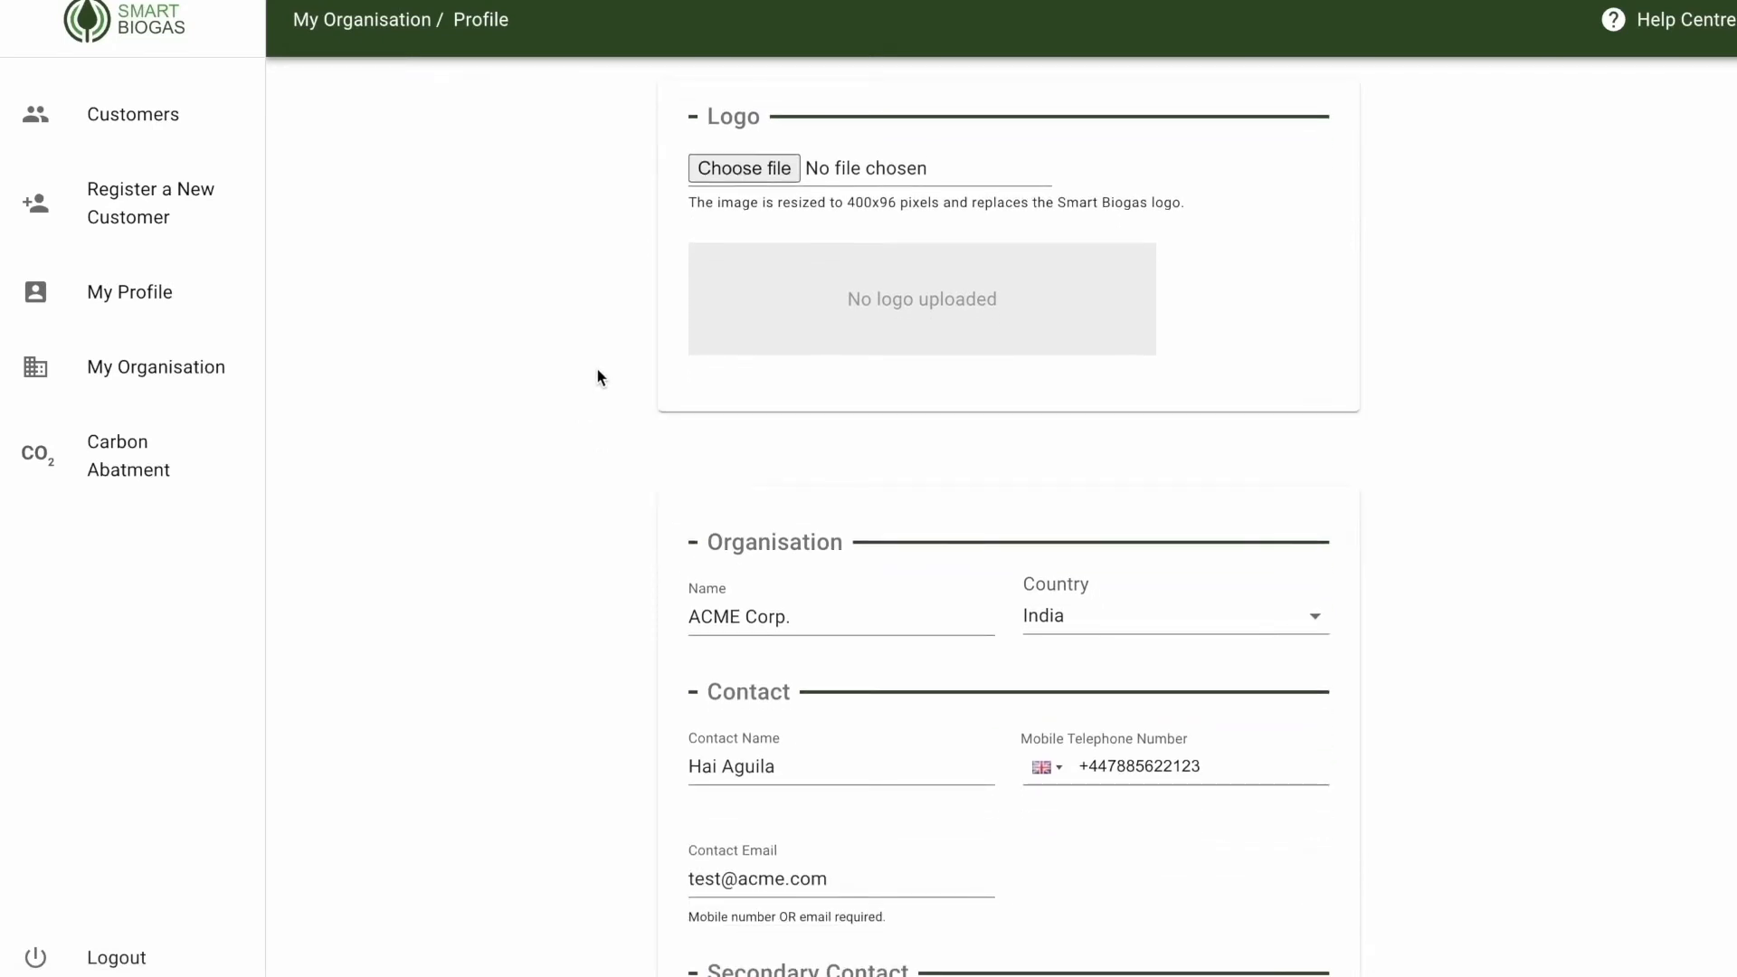
pyautogui.scroll(1, 598, 377)
pyautogui.scroll(-1, 597, 378)
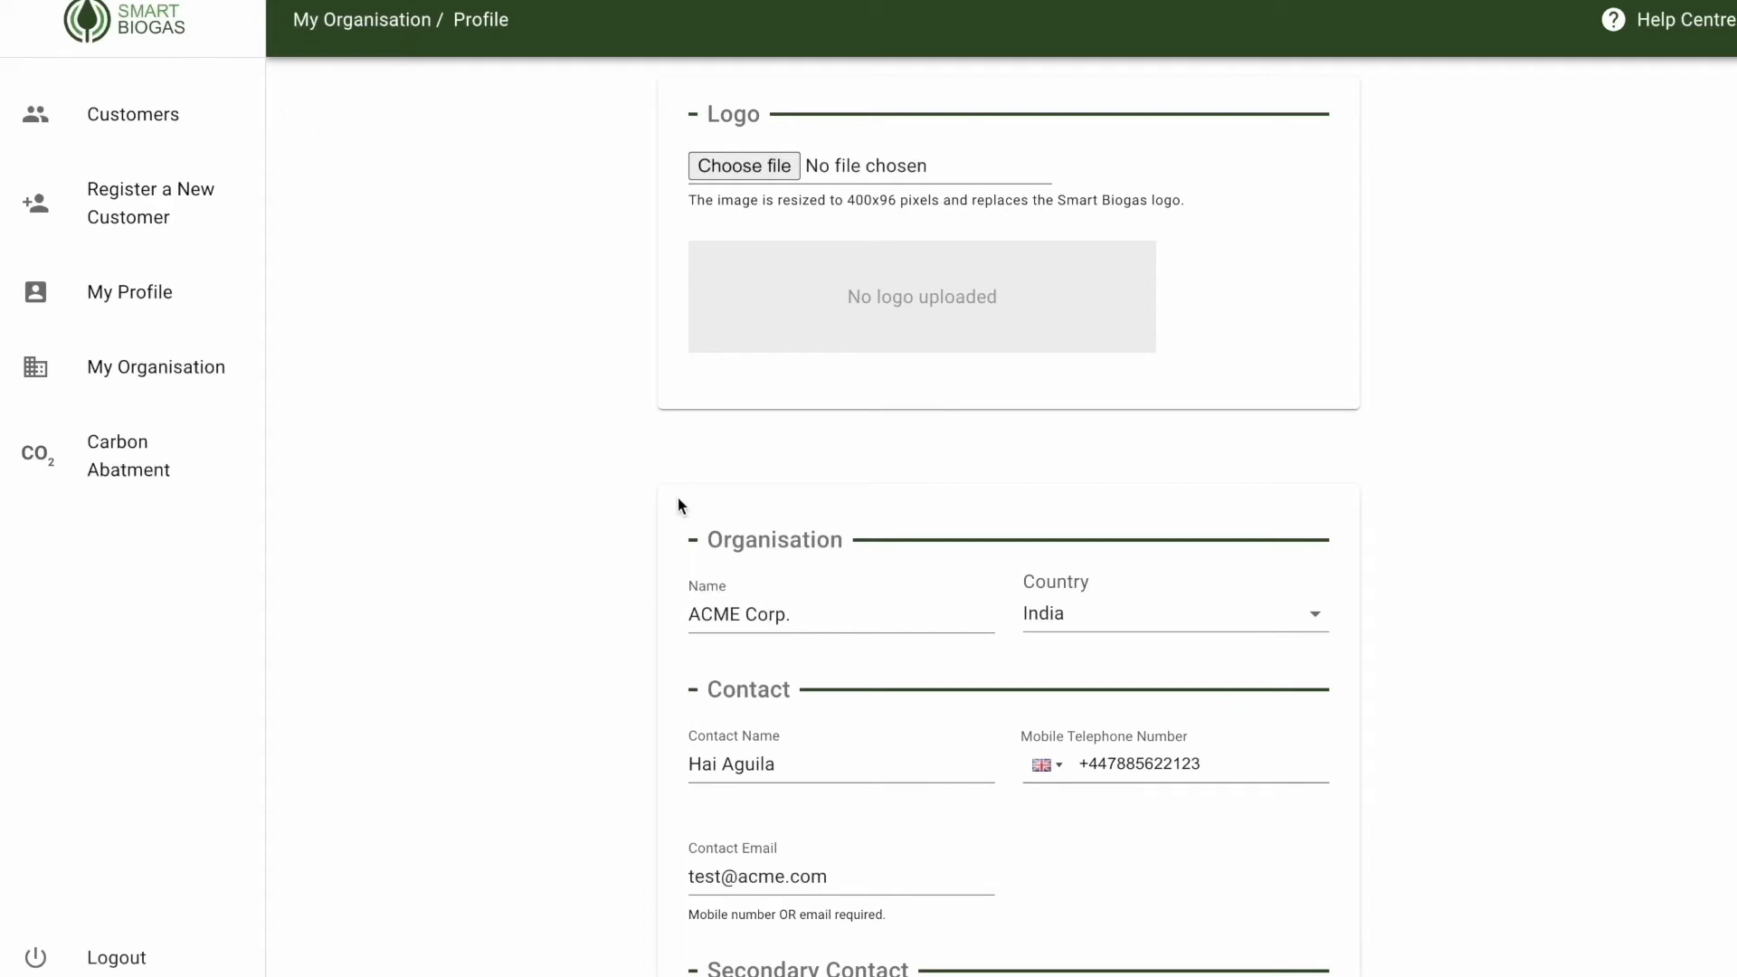
pyautogui.scroll(-3, 678, 498)
pyautogui.scroll(-2, 678, 504)
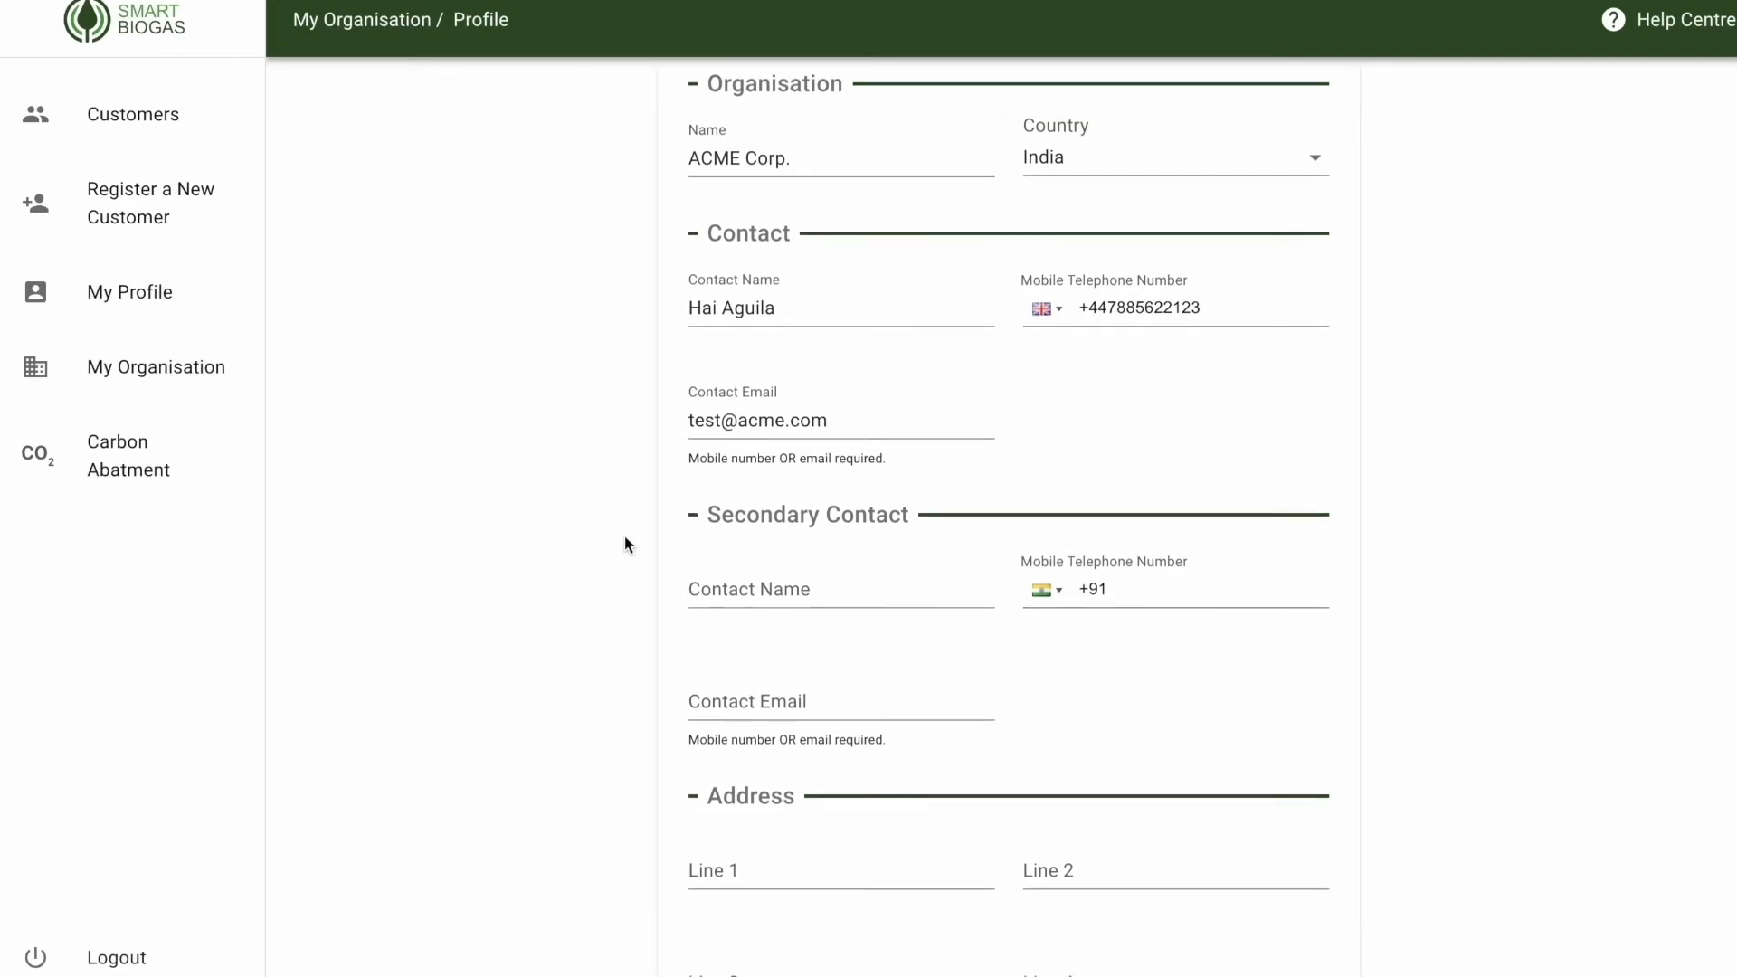
pyautogui.scroll(-3, 625, 543)
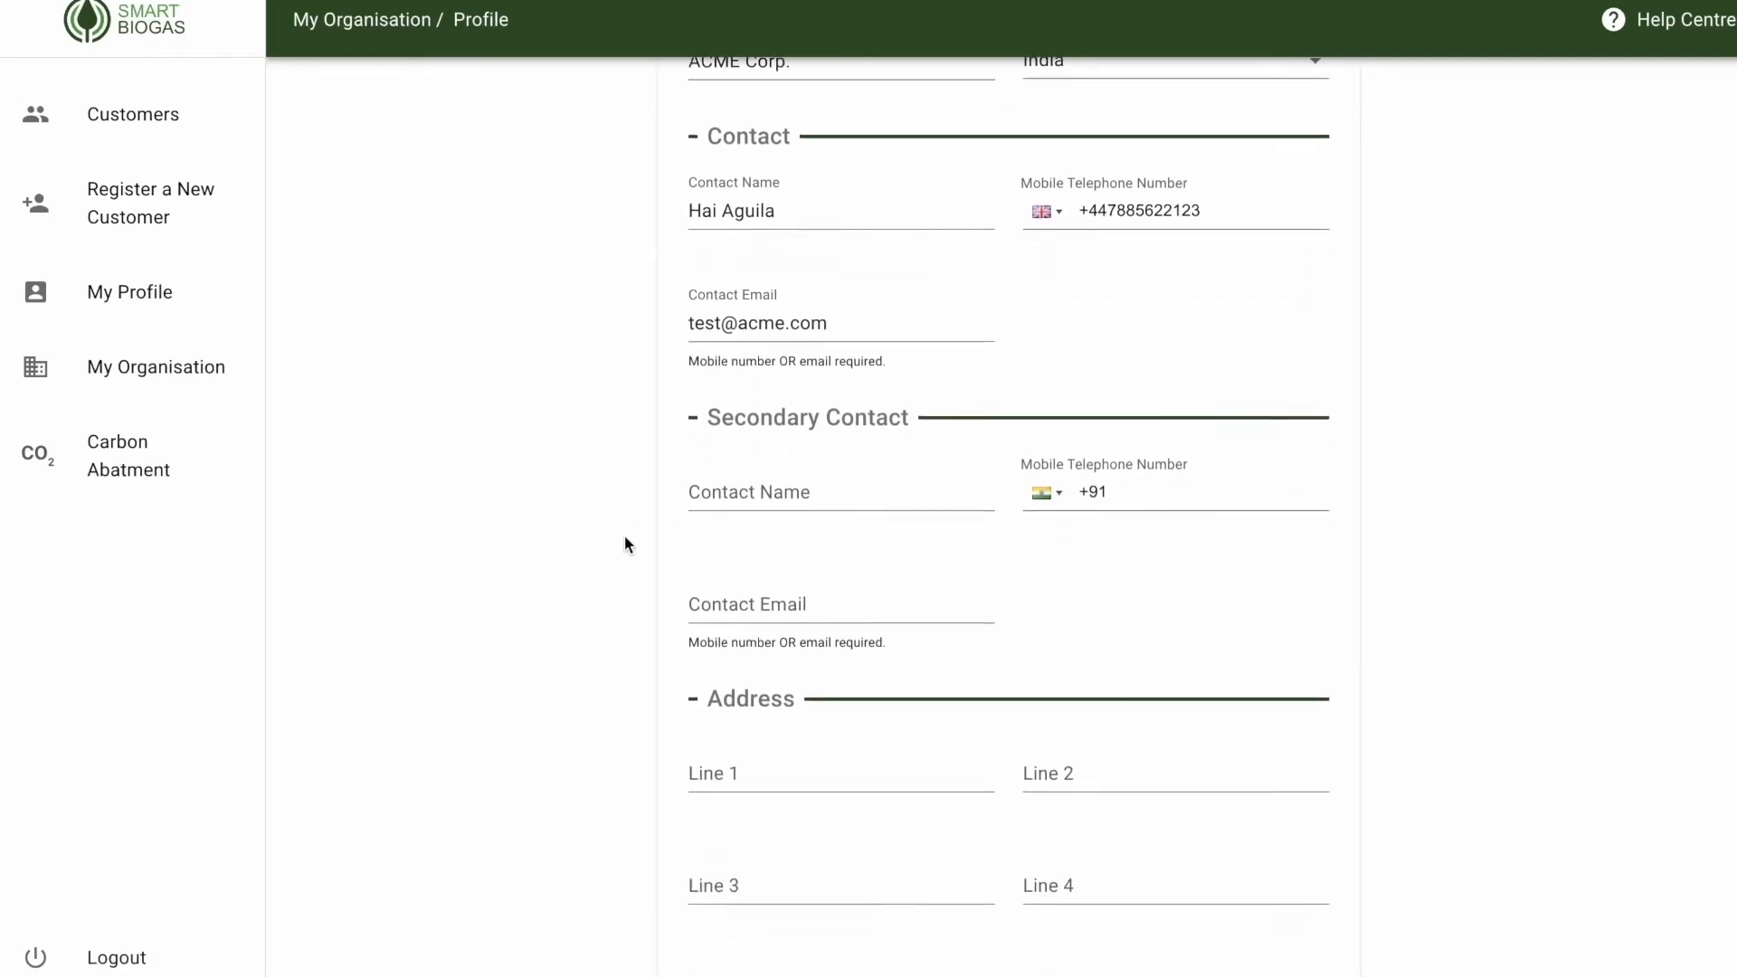
pyautogui.scroll(-3, 626, 543)
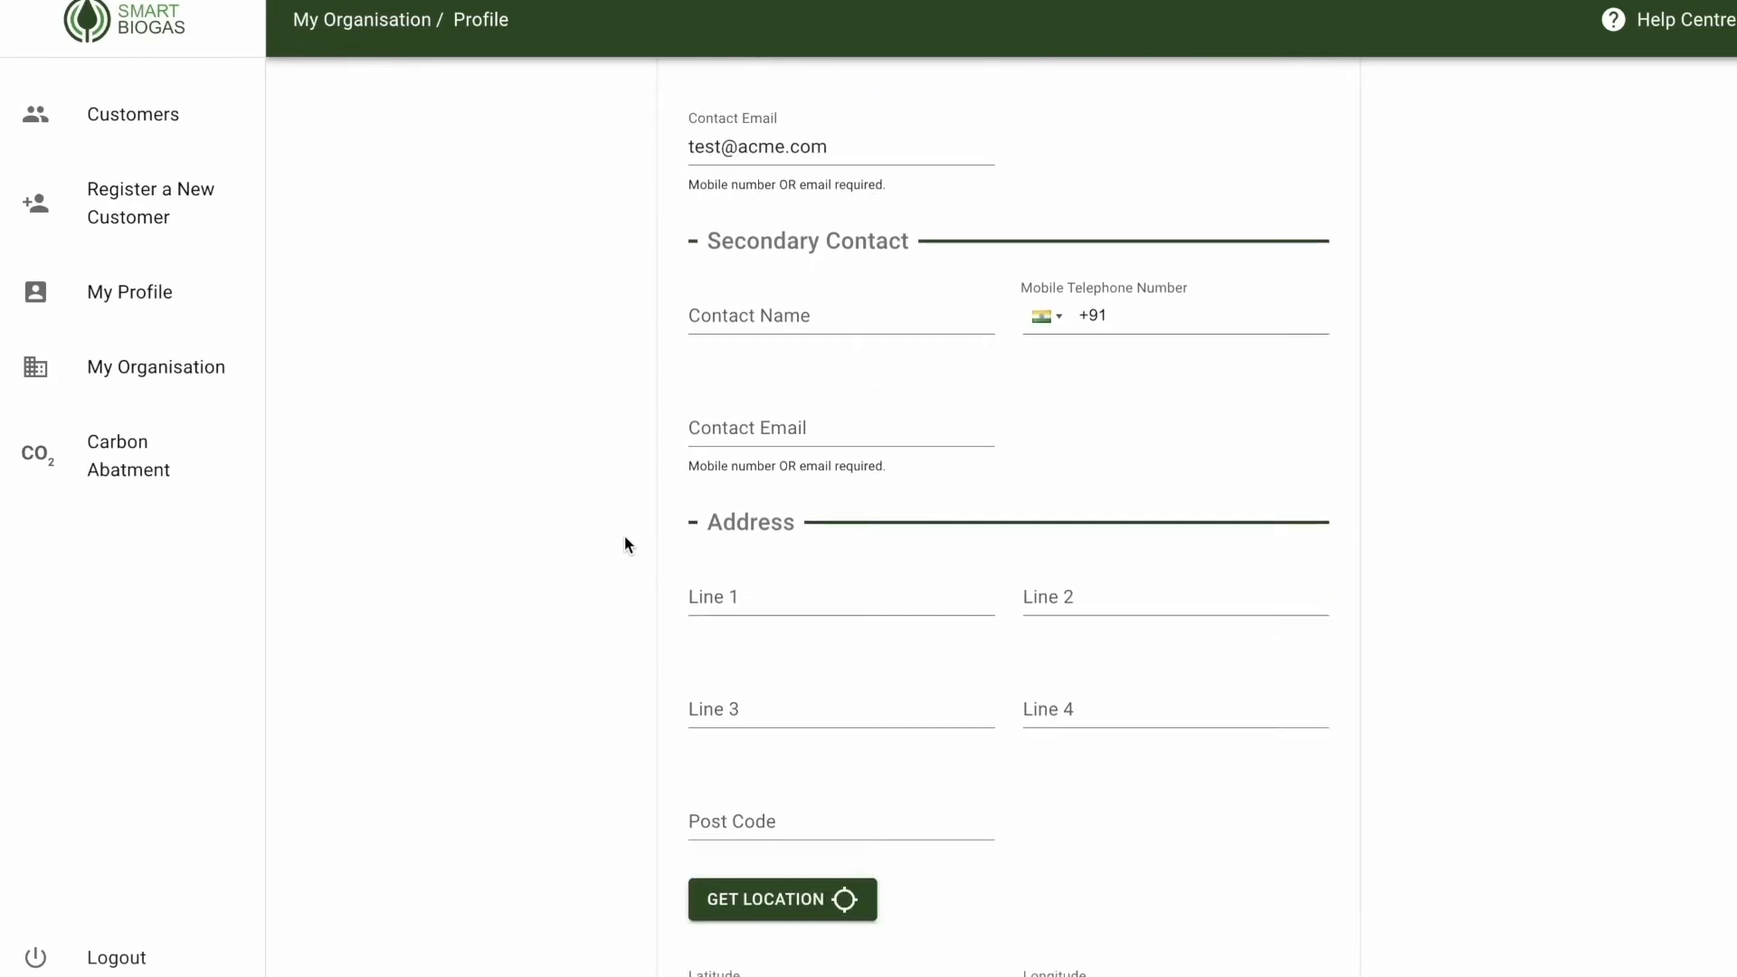
pyautogui.scroll(-1, 625, 544)
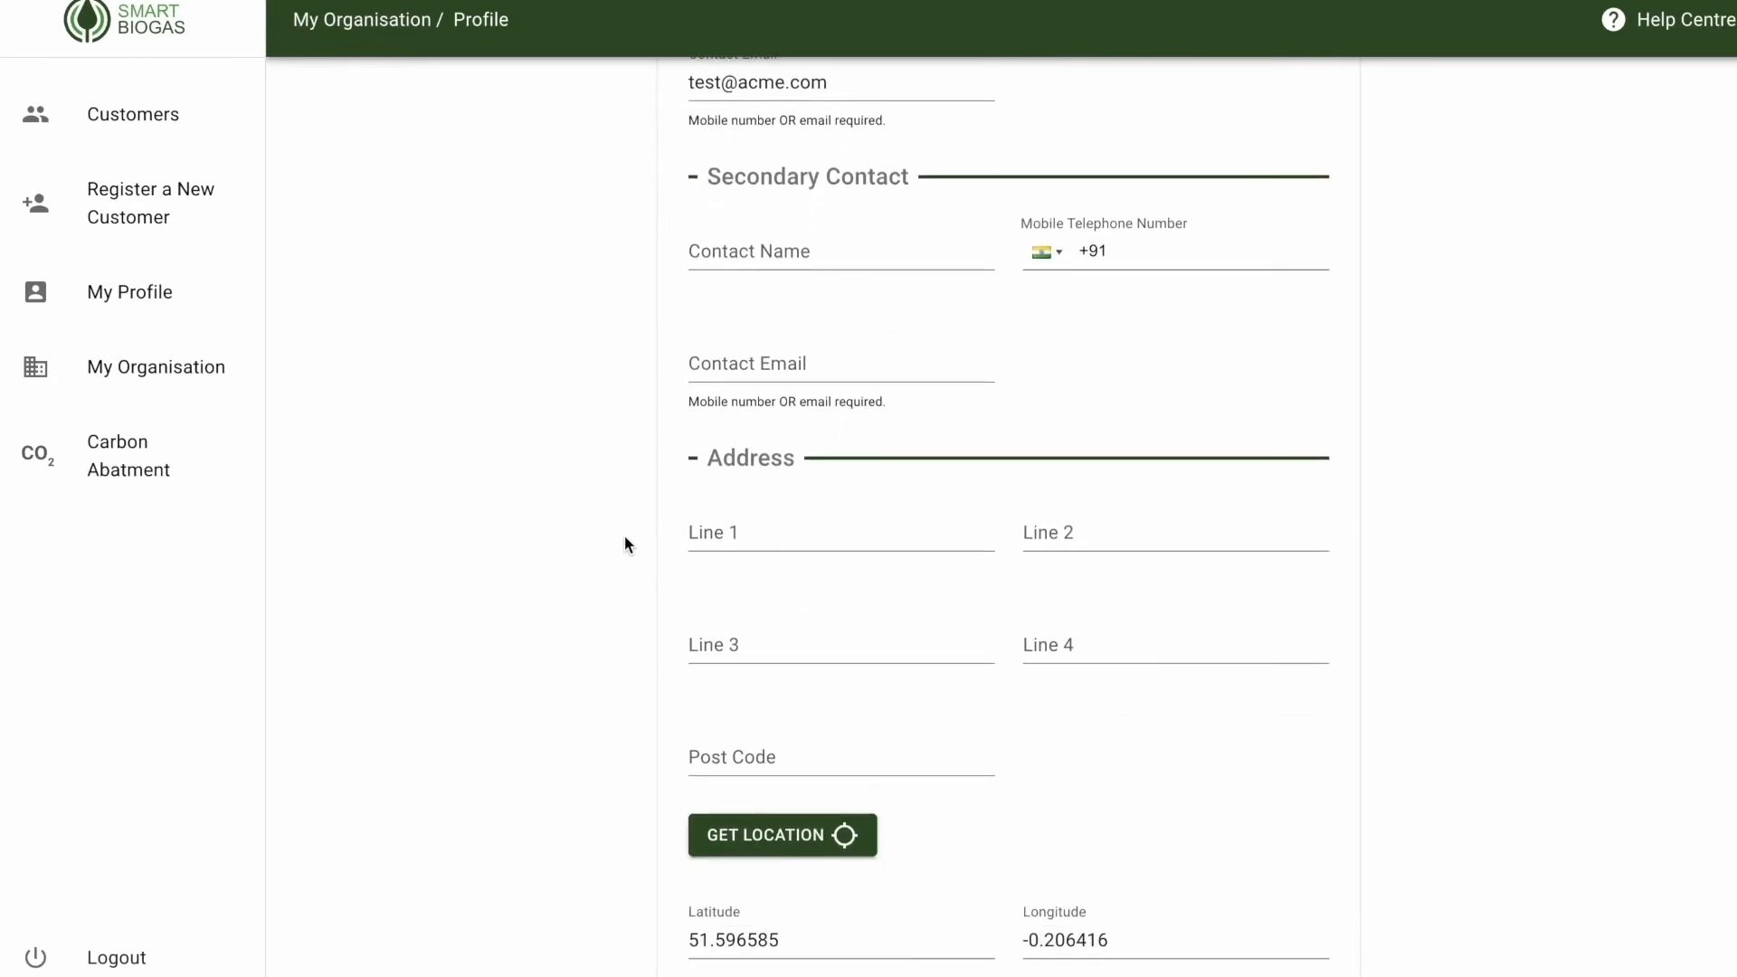
pyautogui.scroll(-1, 626, 544)
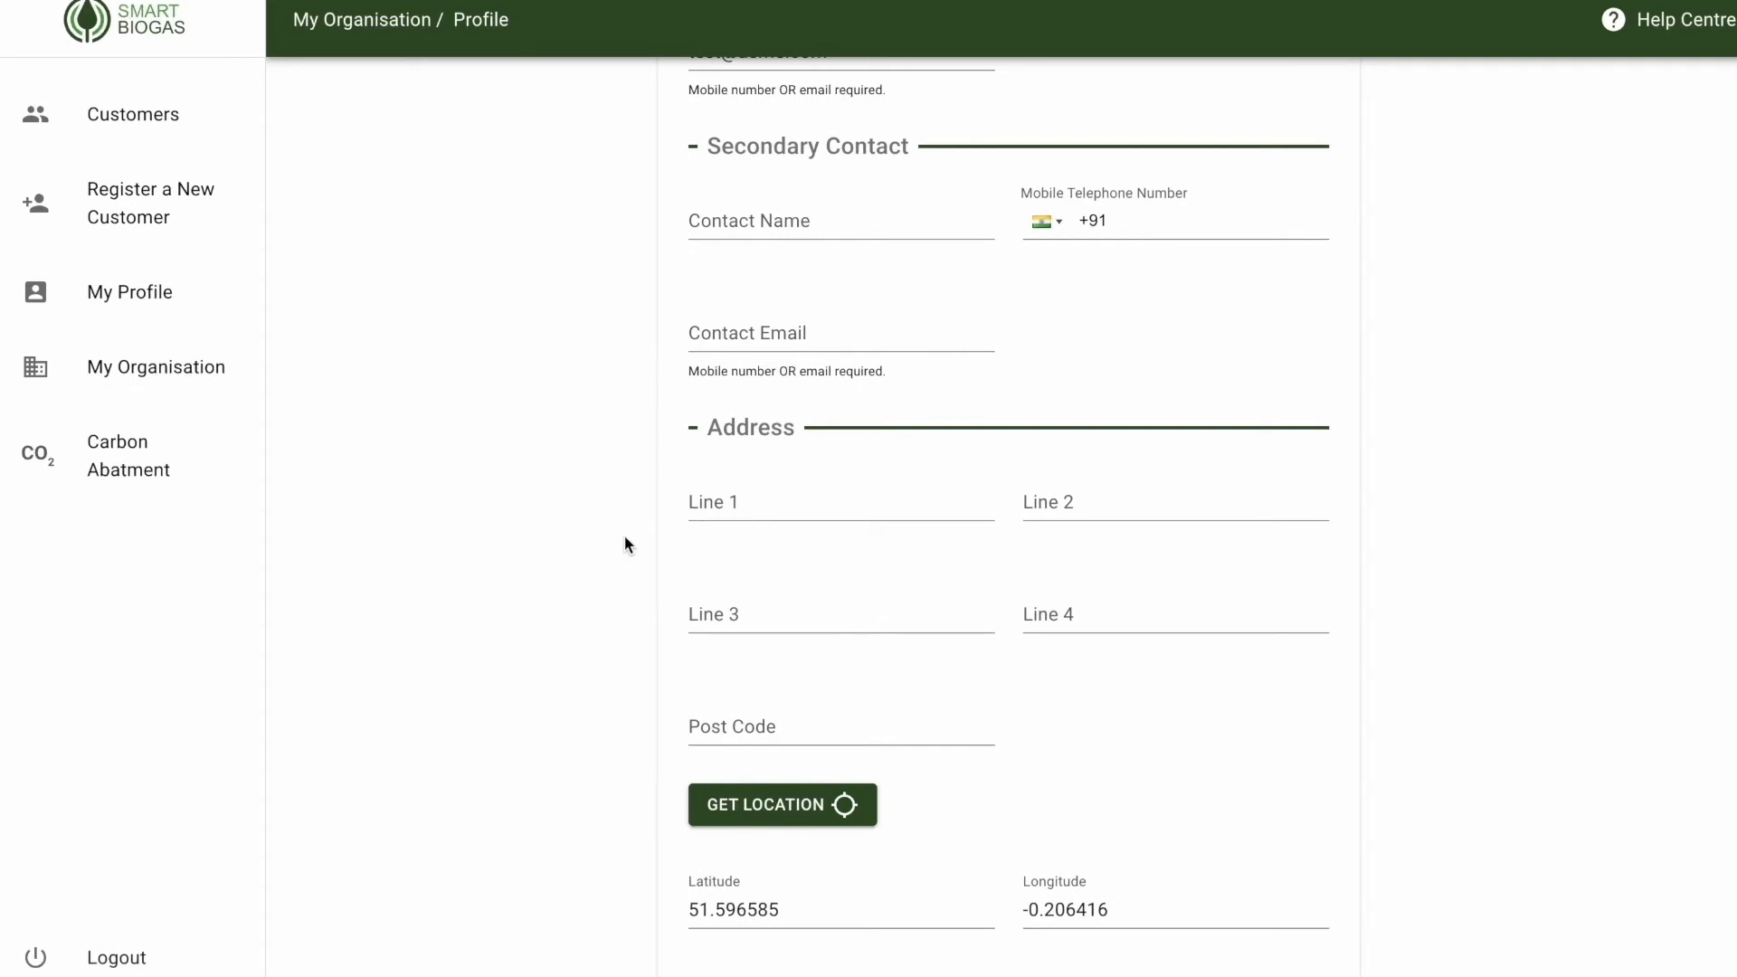
pyautogui.scroll(15, 625, 544)
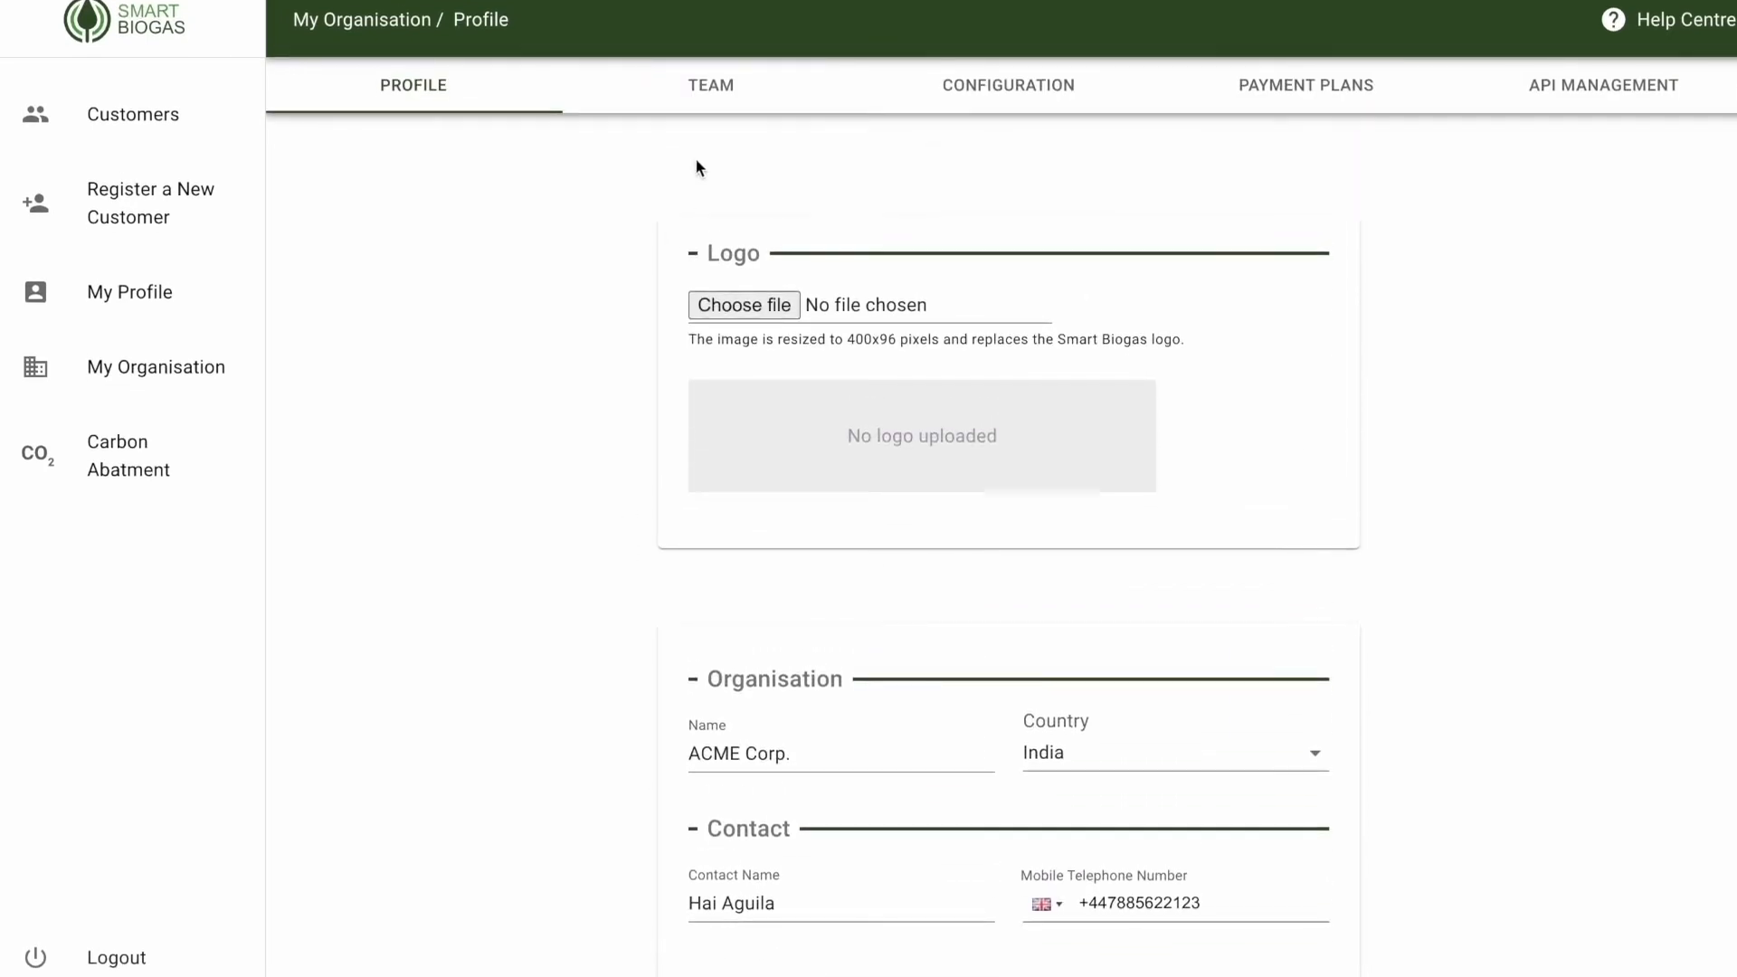
# Review the organisation's team members, inspect the blank new team member form, and return to the team list without creating anyone.
pyautogui.click(709, 87)
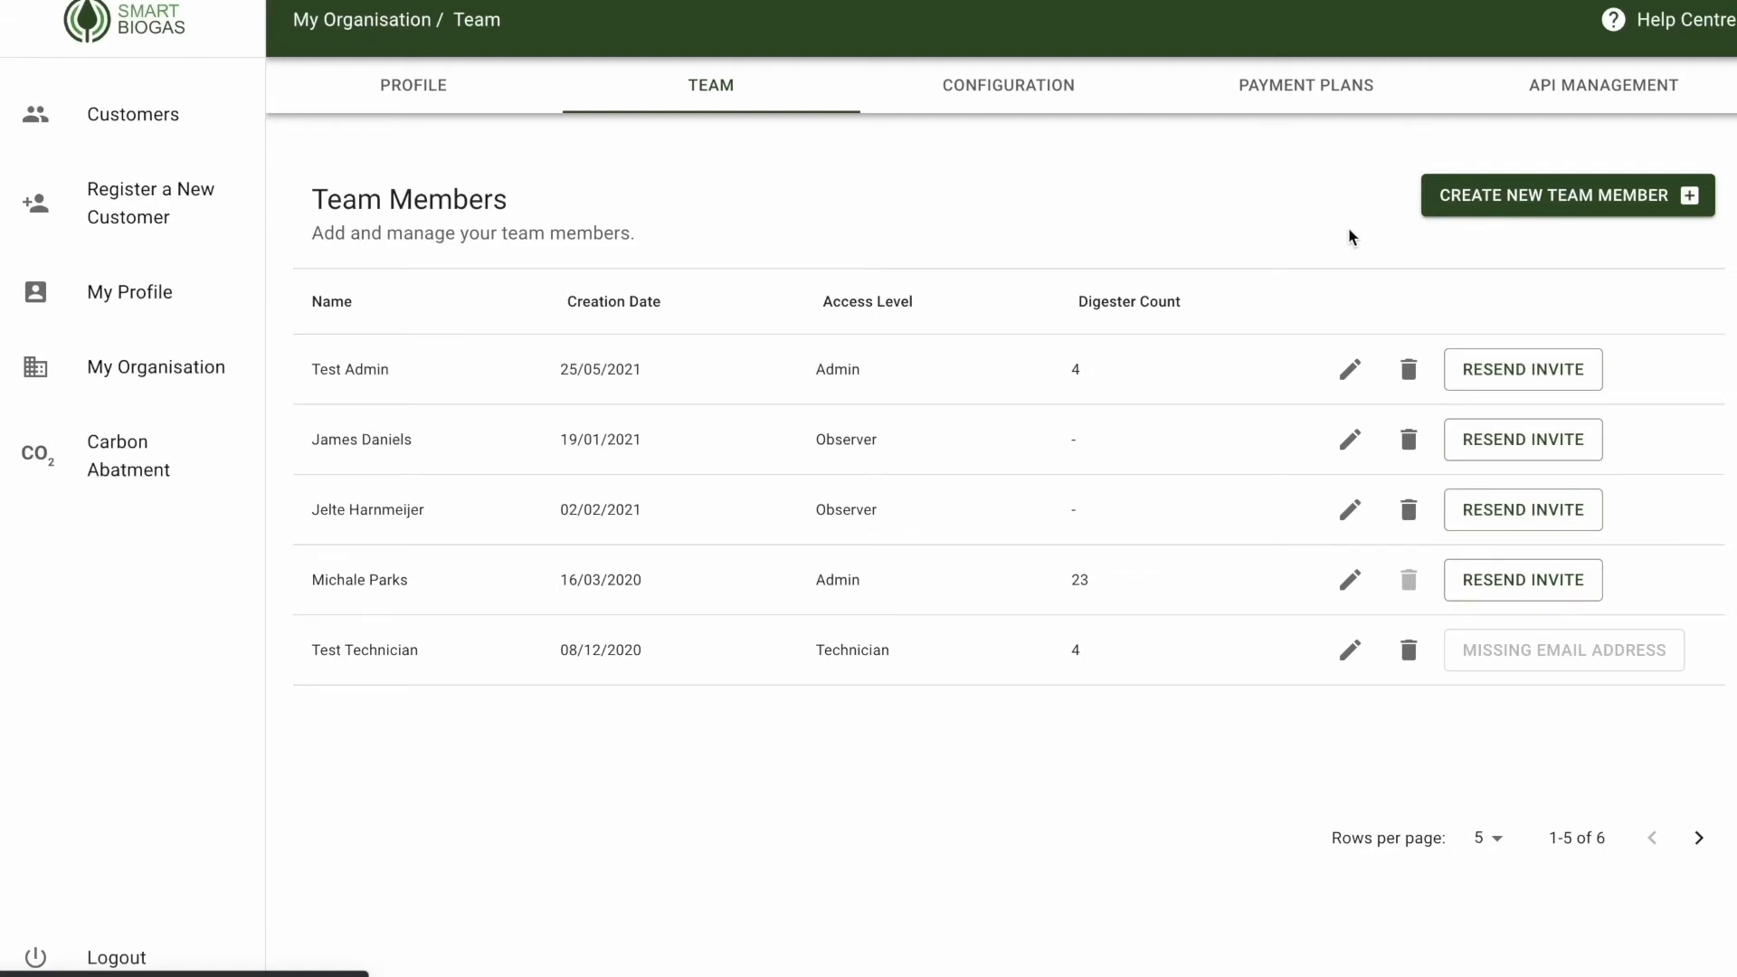
pyautogui.click(1458, 215)
pyautogui.scroll(-4, 1233, 396)
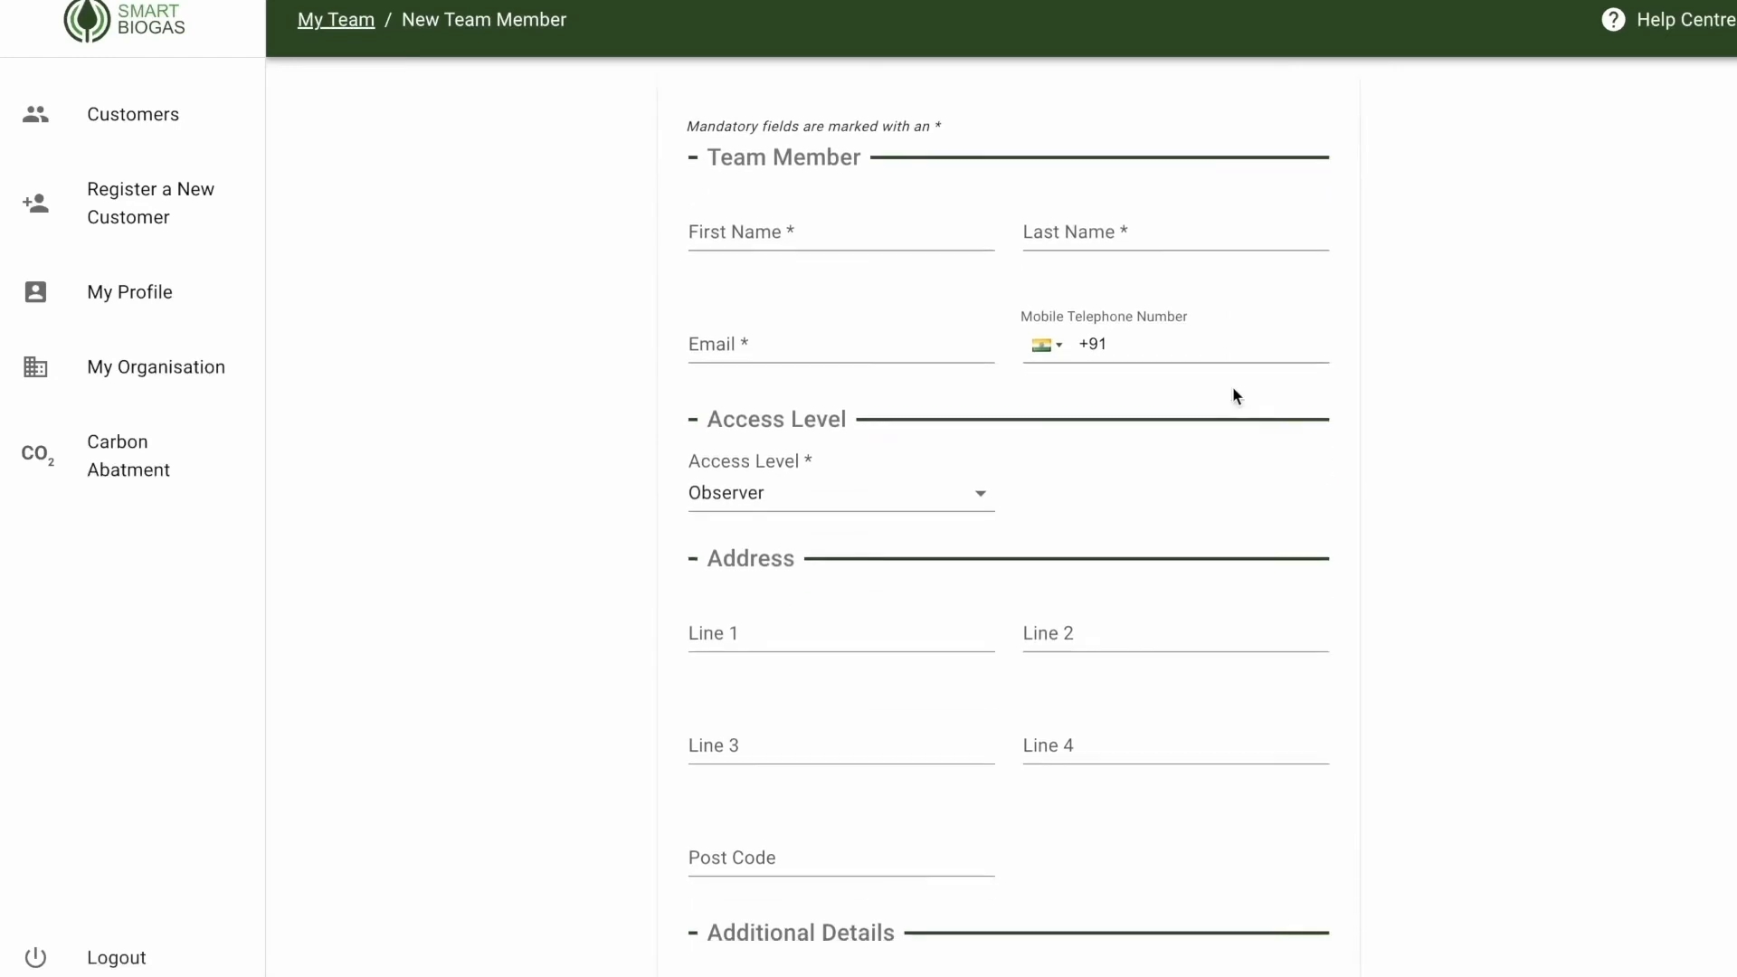
pyautogui.scroll(1, 1101, 390)
pyautogui.scroll(-1, 1100, 390)
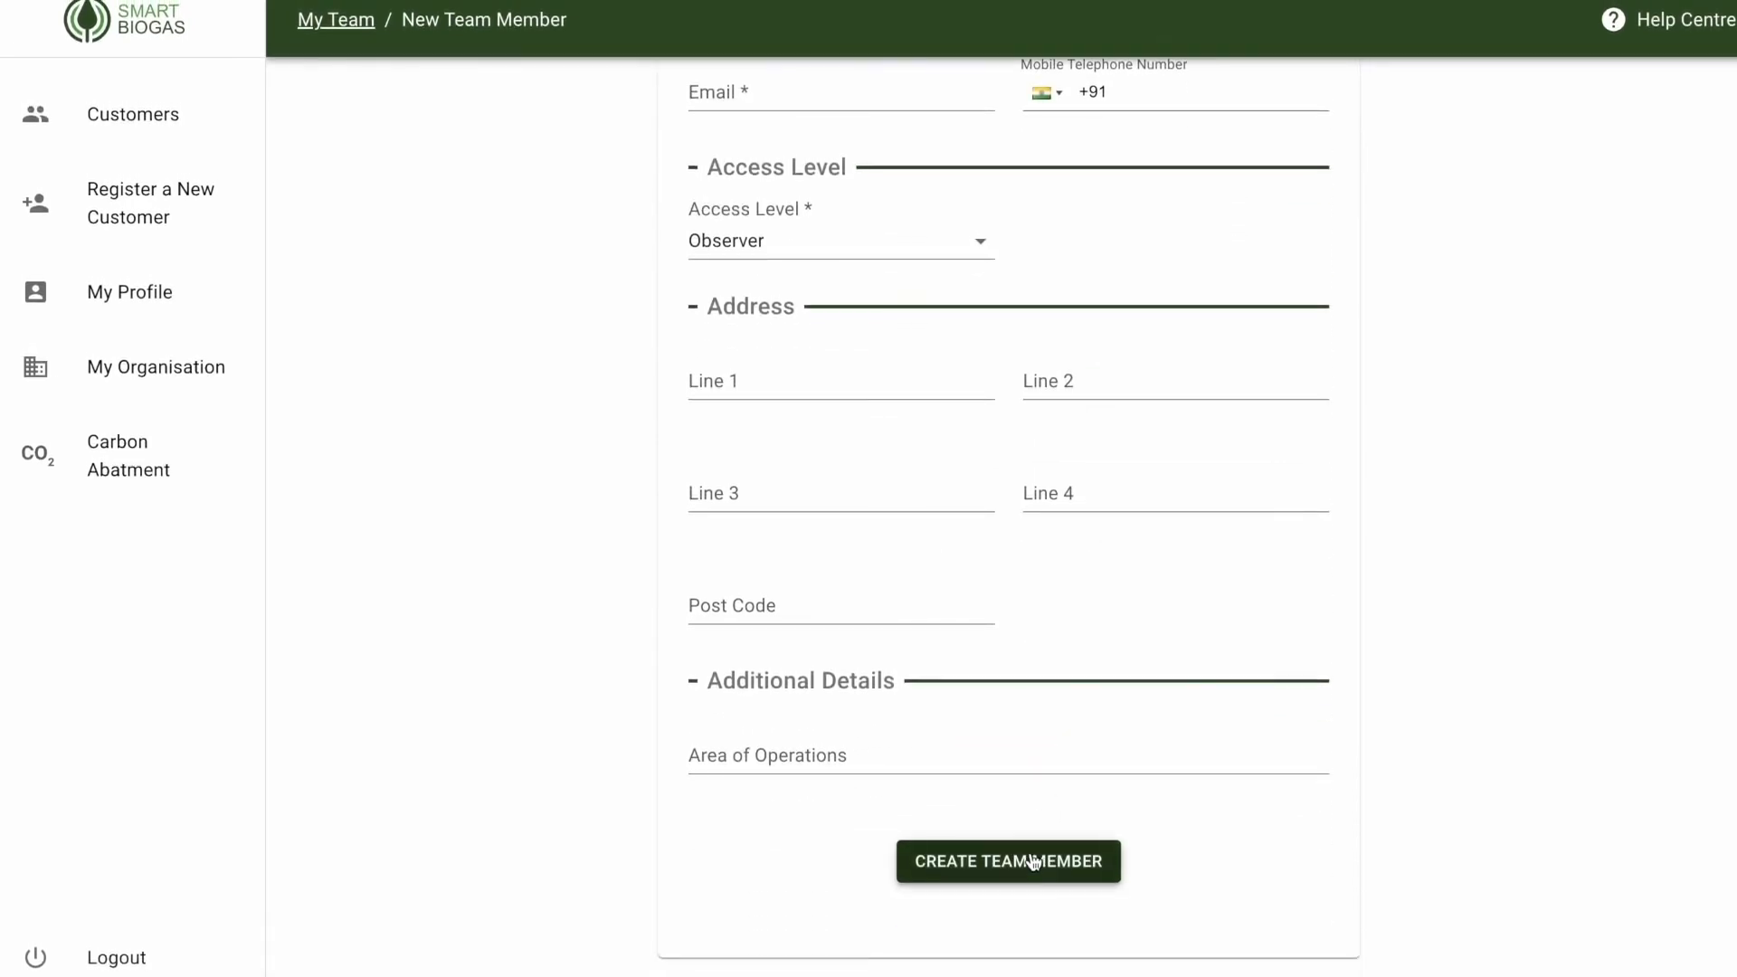
pyautogui.scroll(4, 616, 470)
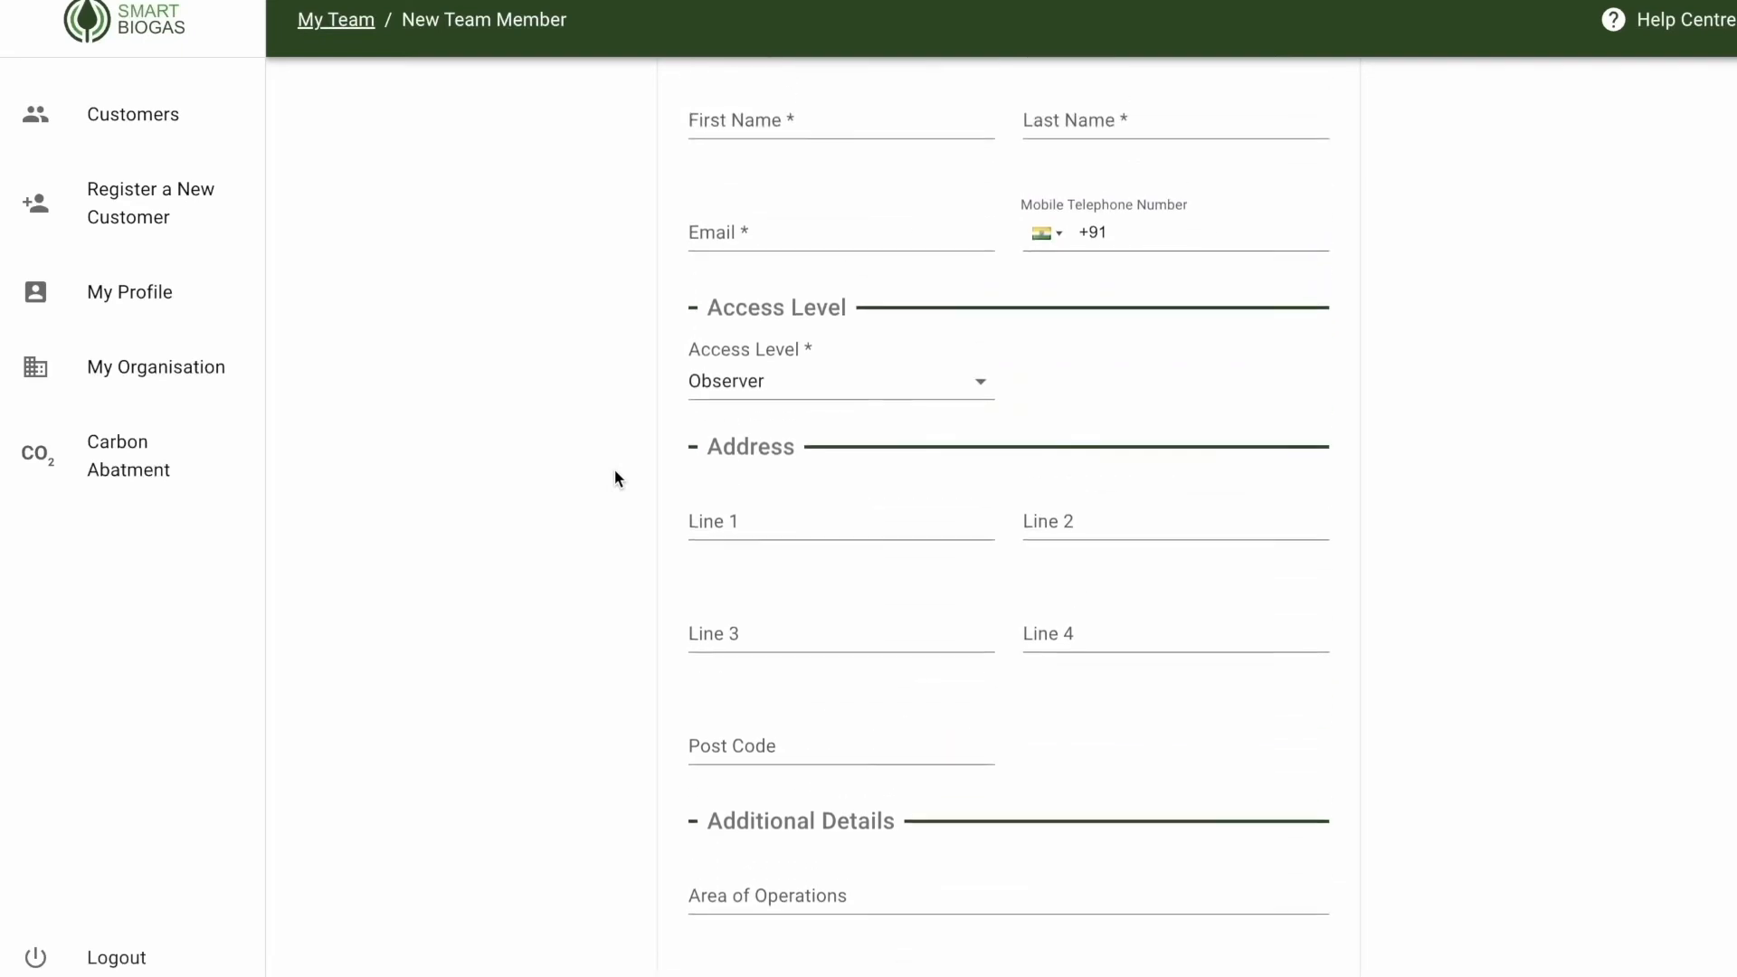
pyautogui.scroll(-4, 615, 477)
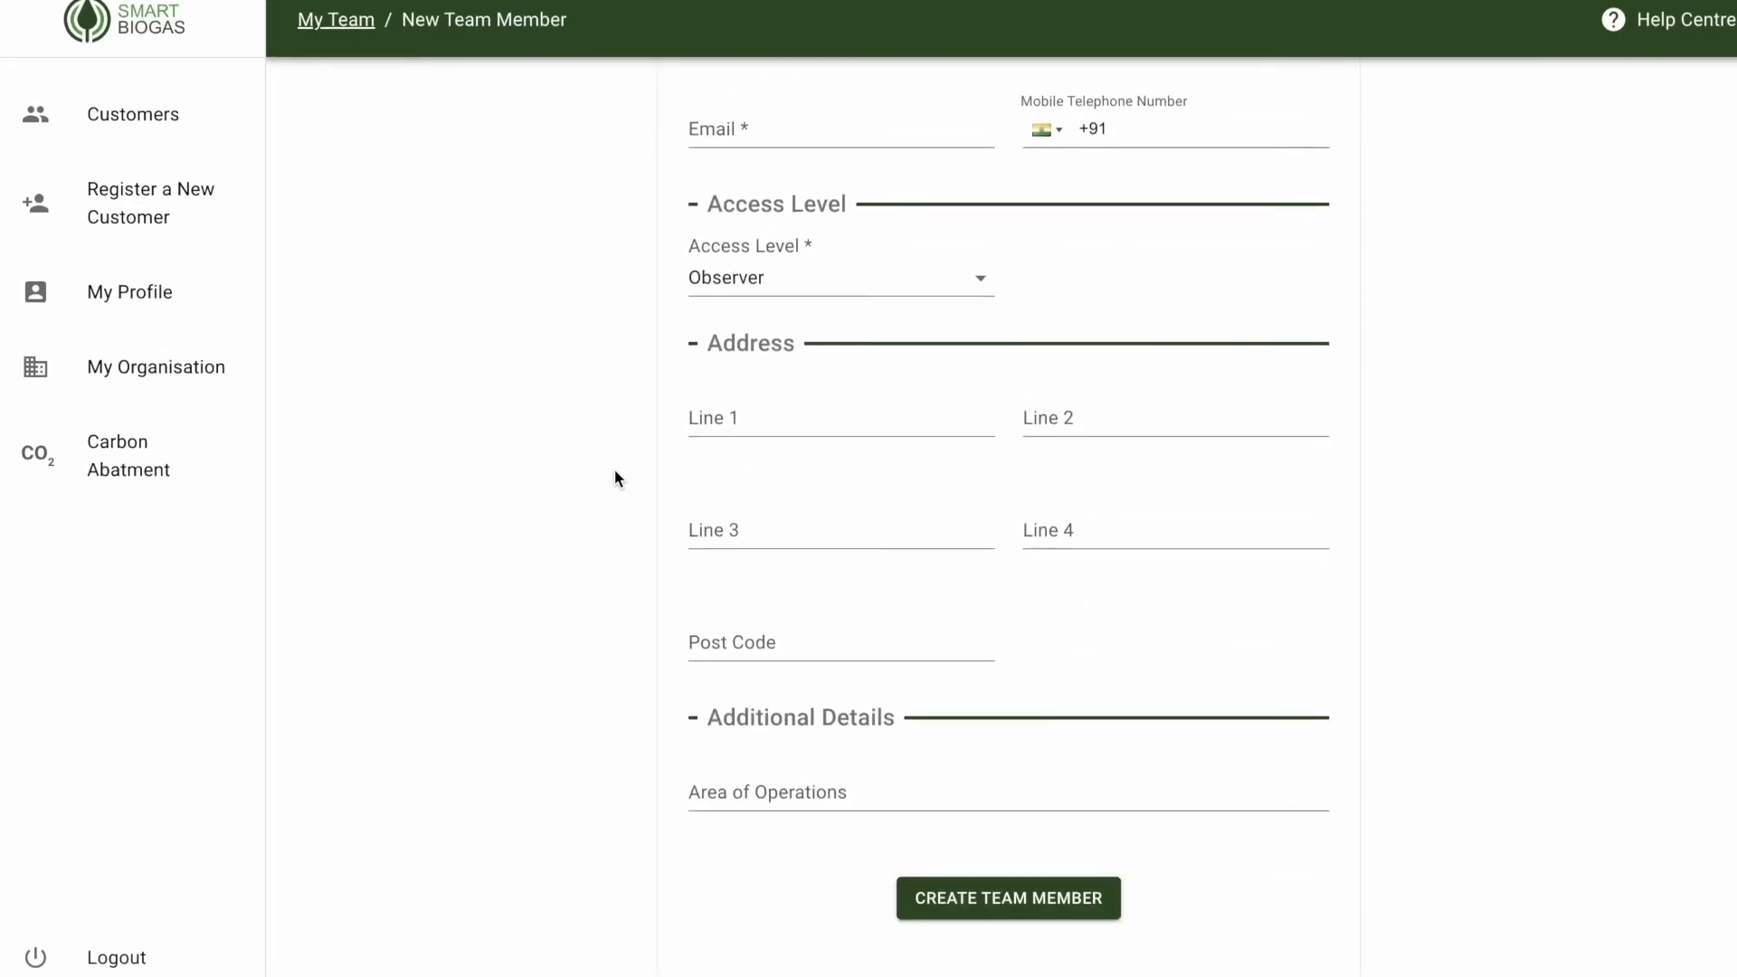
pyautogui.hscroll(-5, 615, 478)
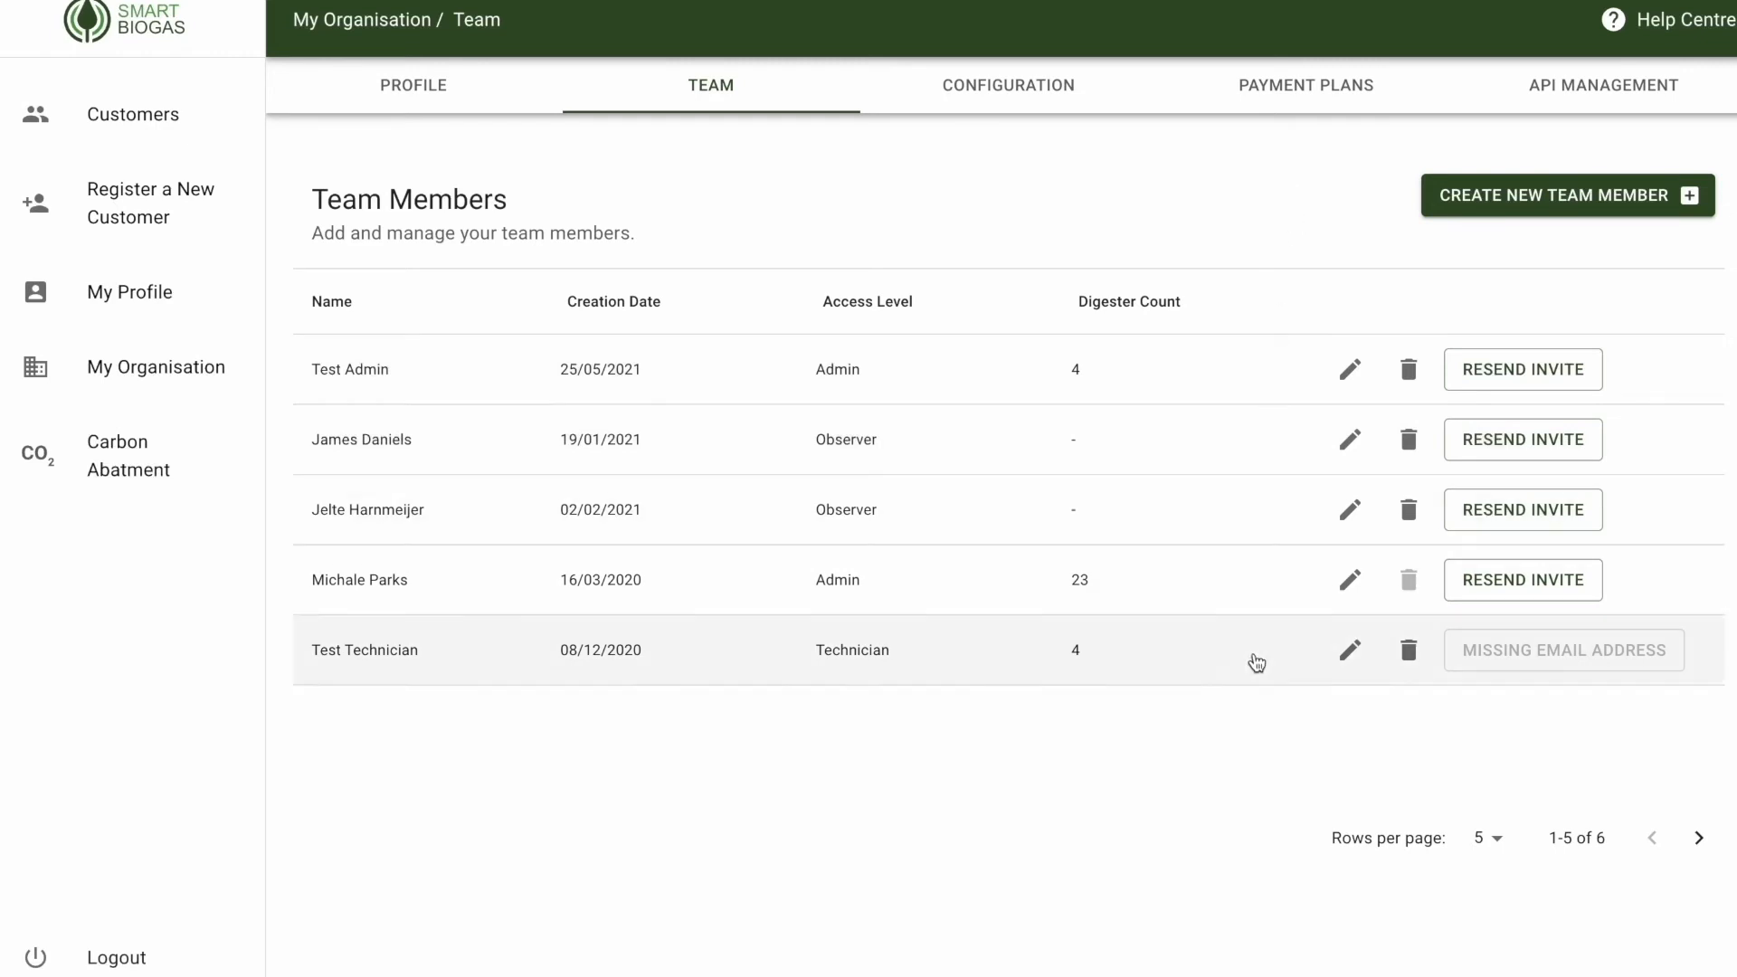
# Review the customer labels and the partner organisations in the organisation's configuration, then collapse the partner section.
pyautogui.click(1010, 84)
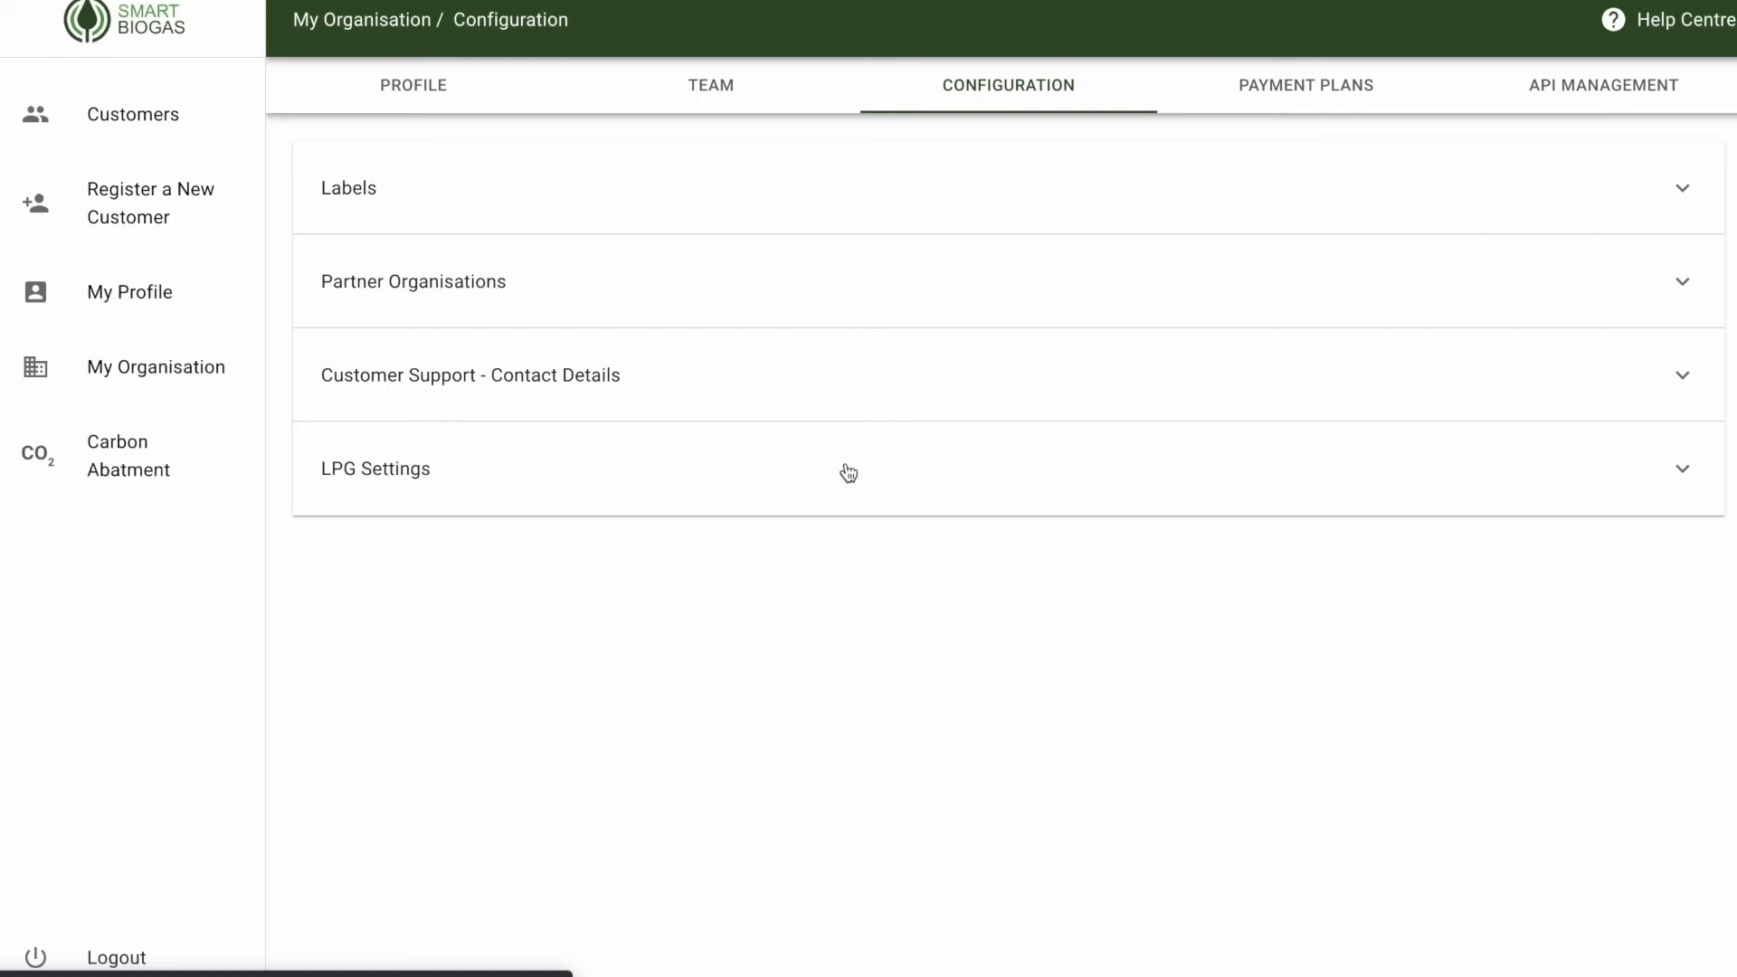
pyautogui.click(810, 200)
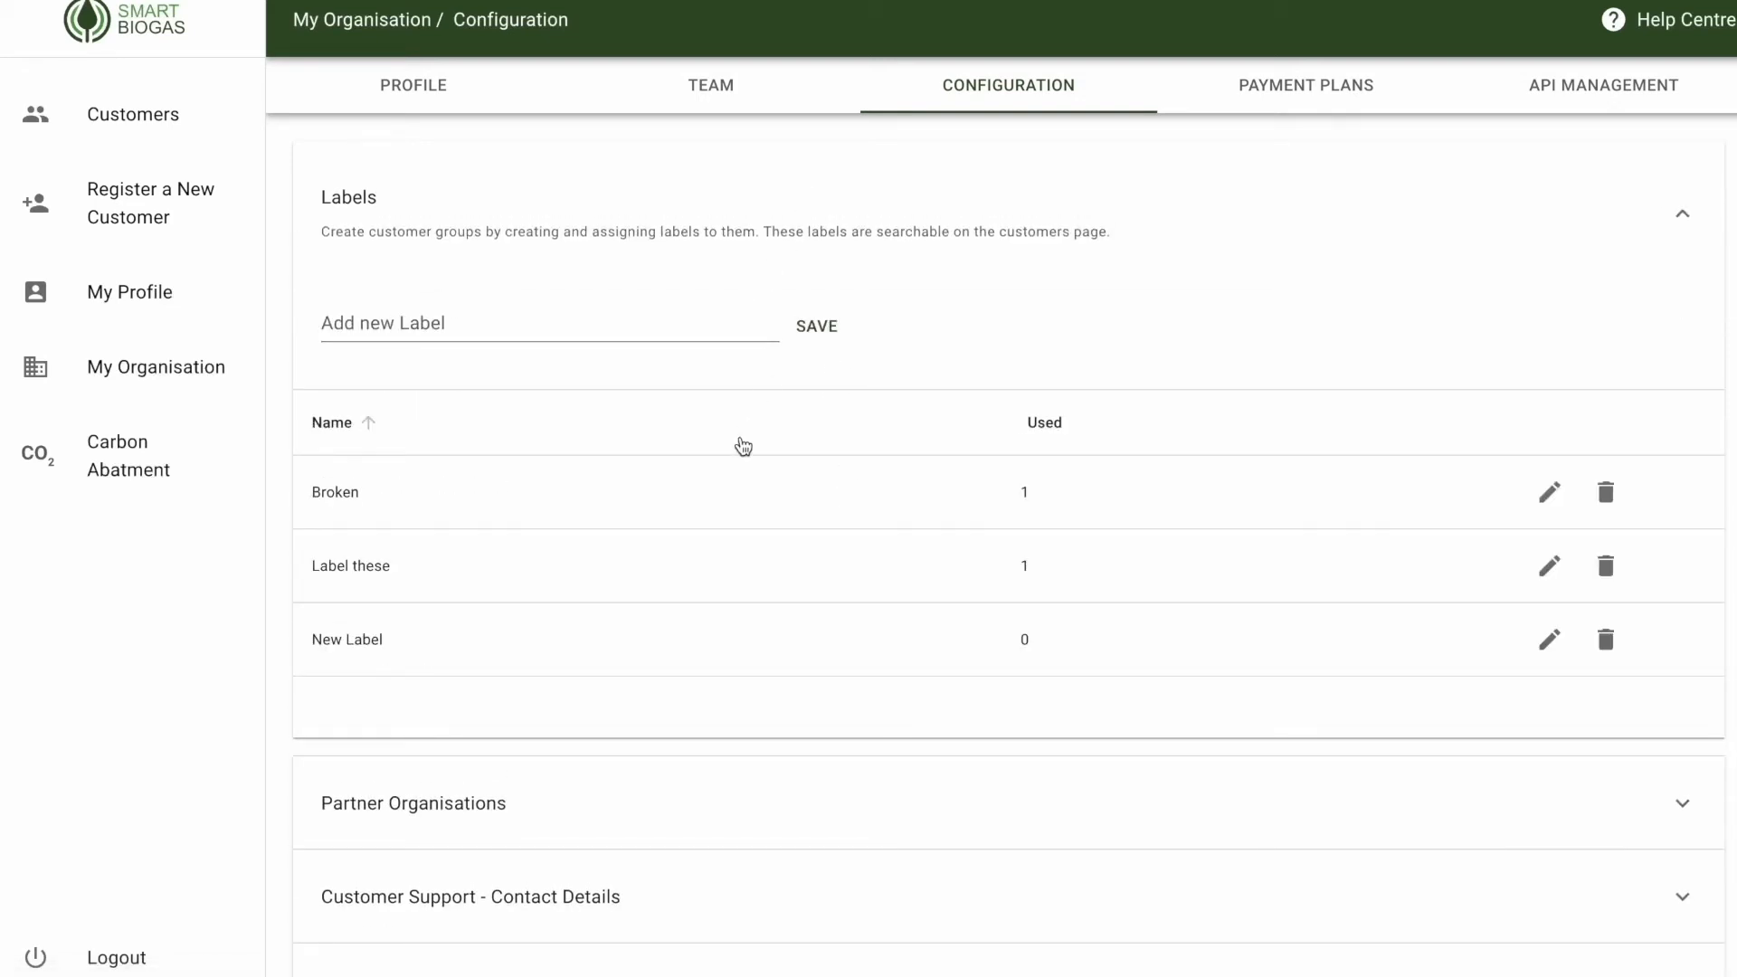
pyautogui.scroll(-1, 959, 308)
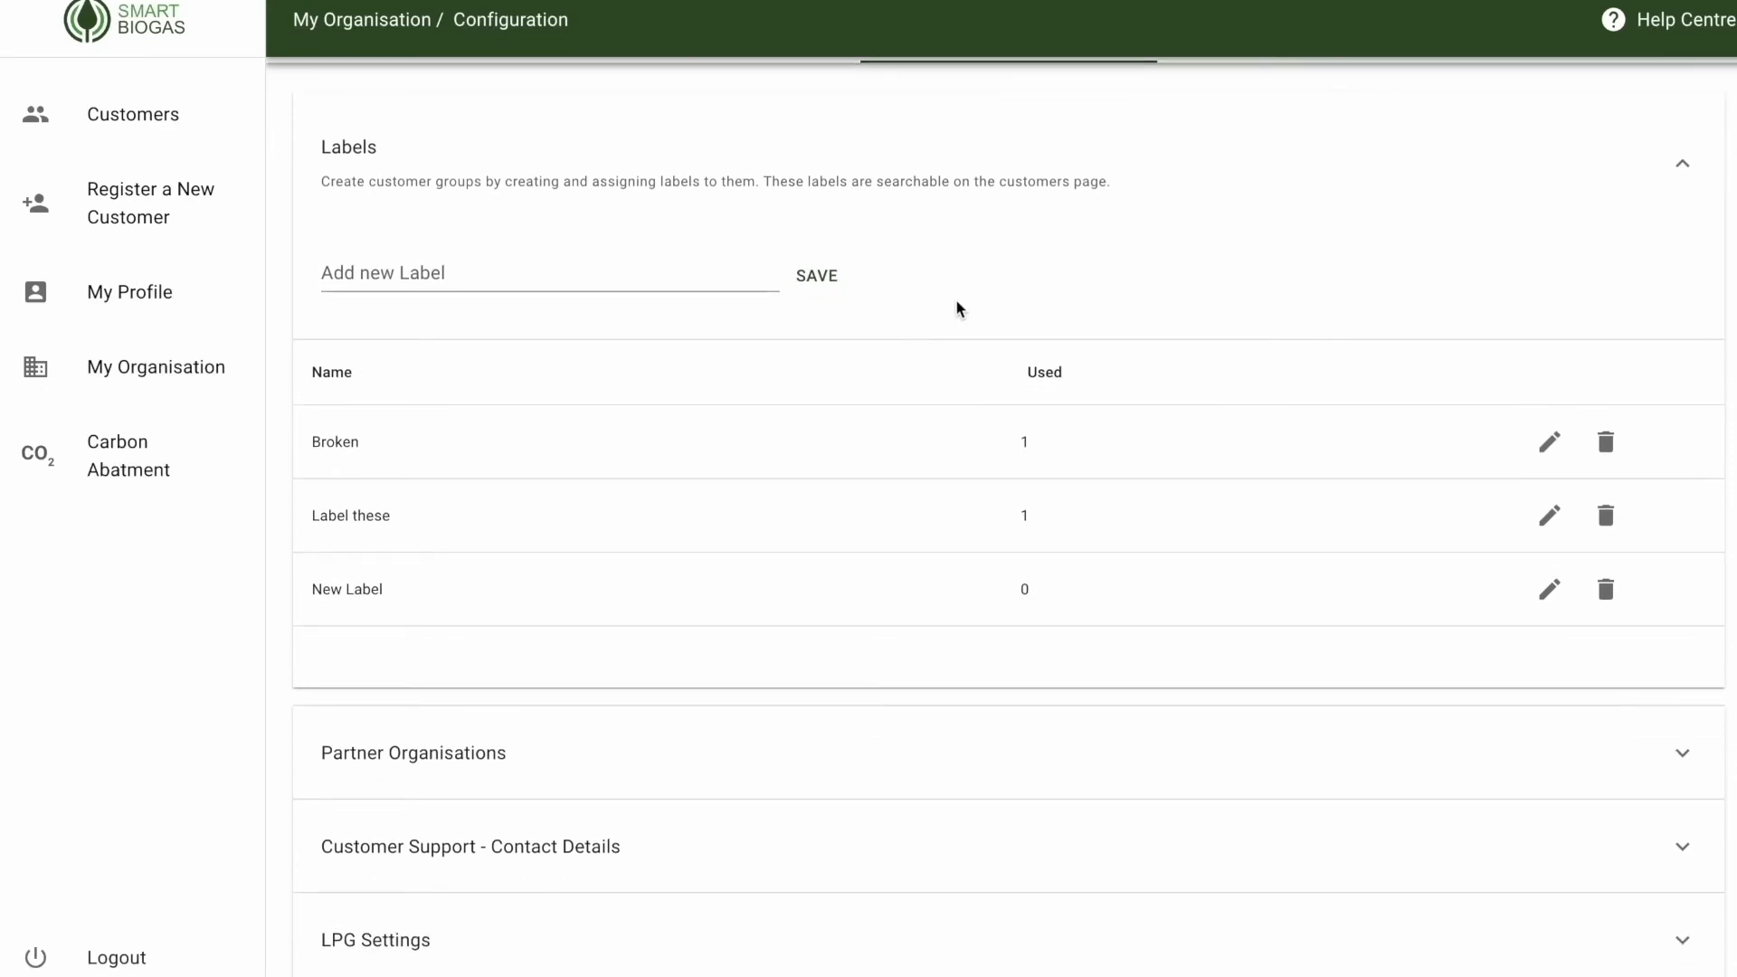
pyautogui.scroll(-1, 959, 308)
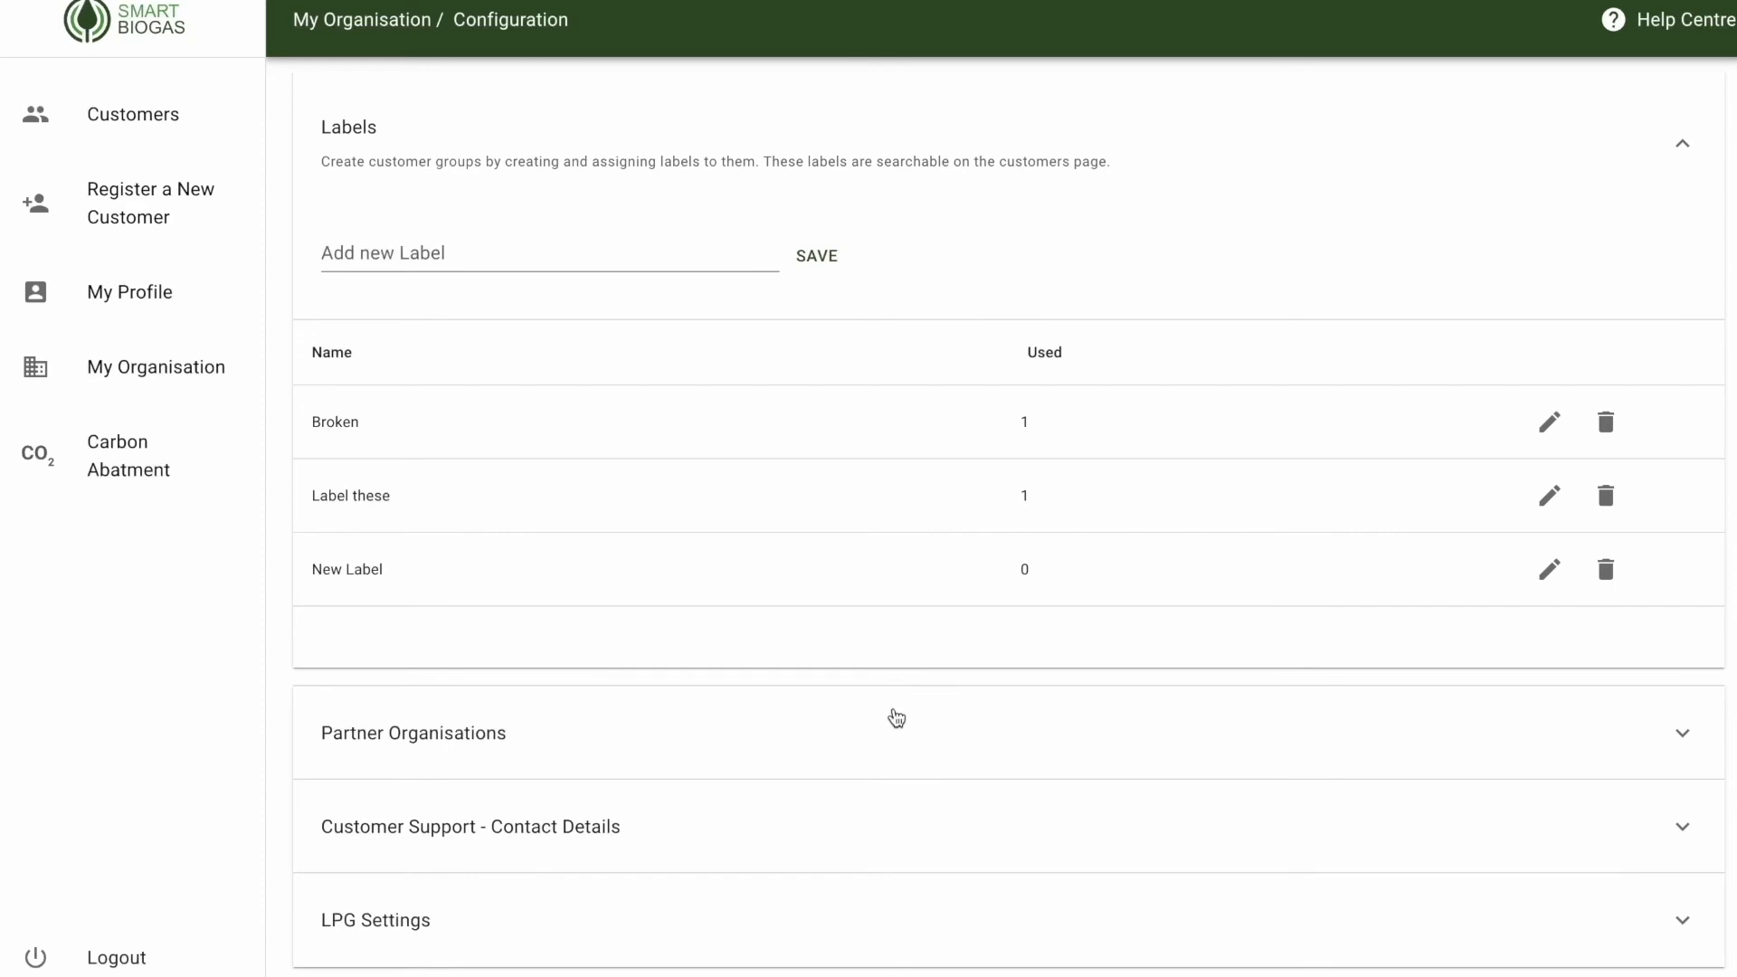
pyautogui.click(896, 717)
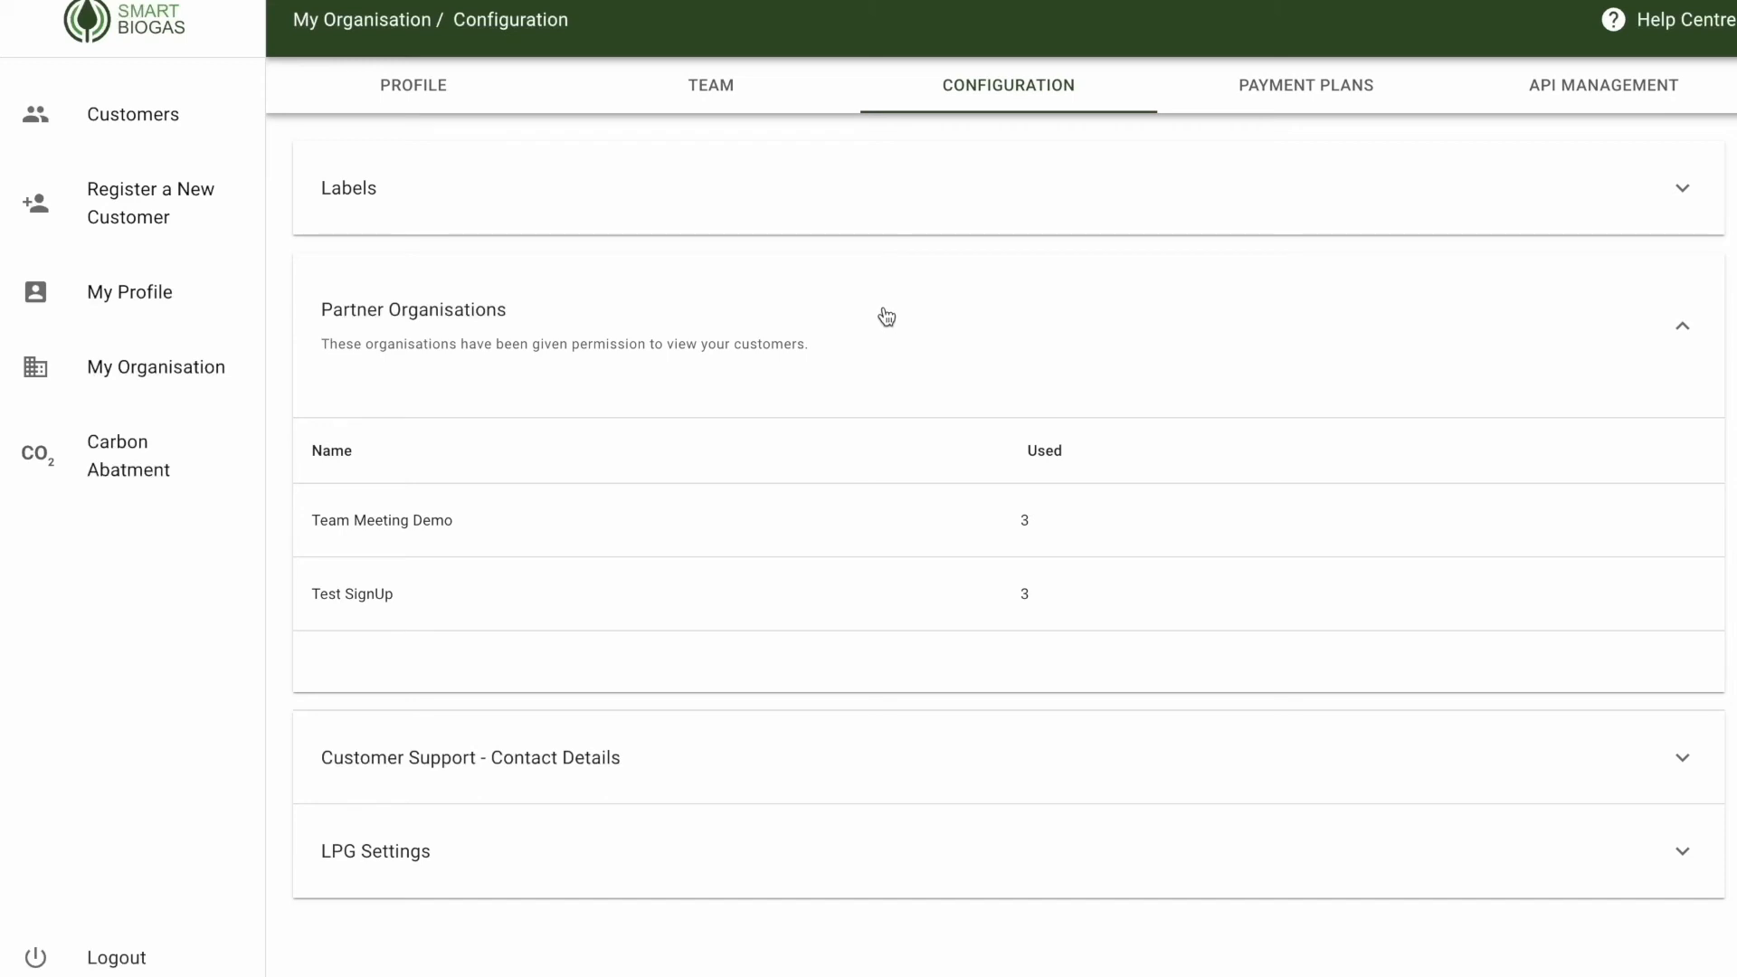
pyautogui.click(887, 316)
# Review the customer support phone and e-mail contacts, then expand the LPG settings in the organisation's configuration.
pyautogui.click(846, 380)
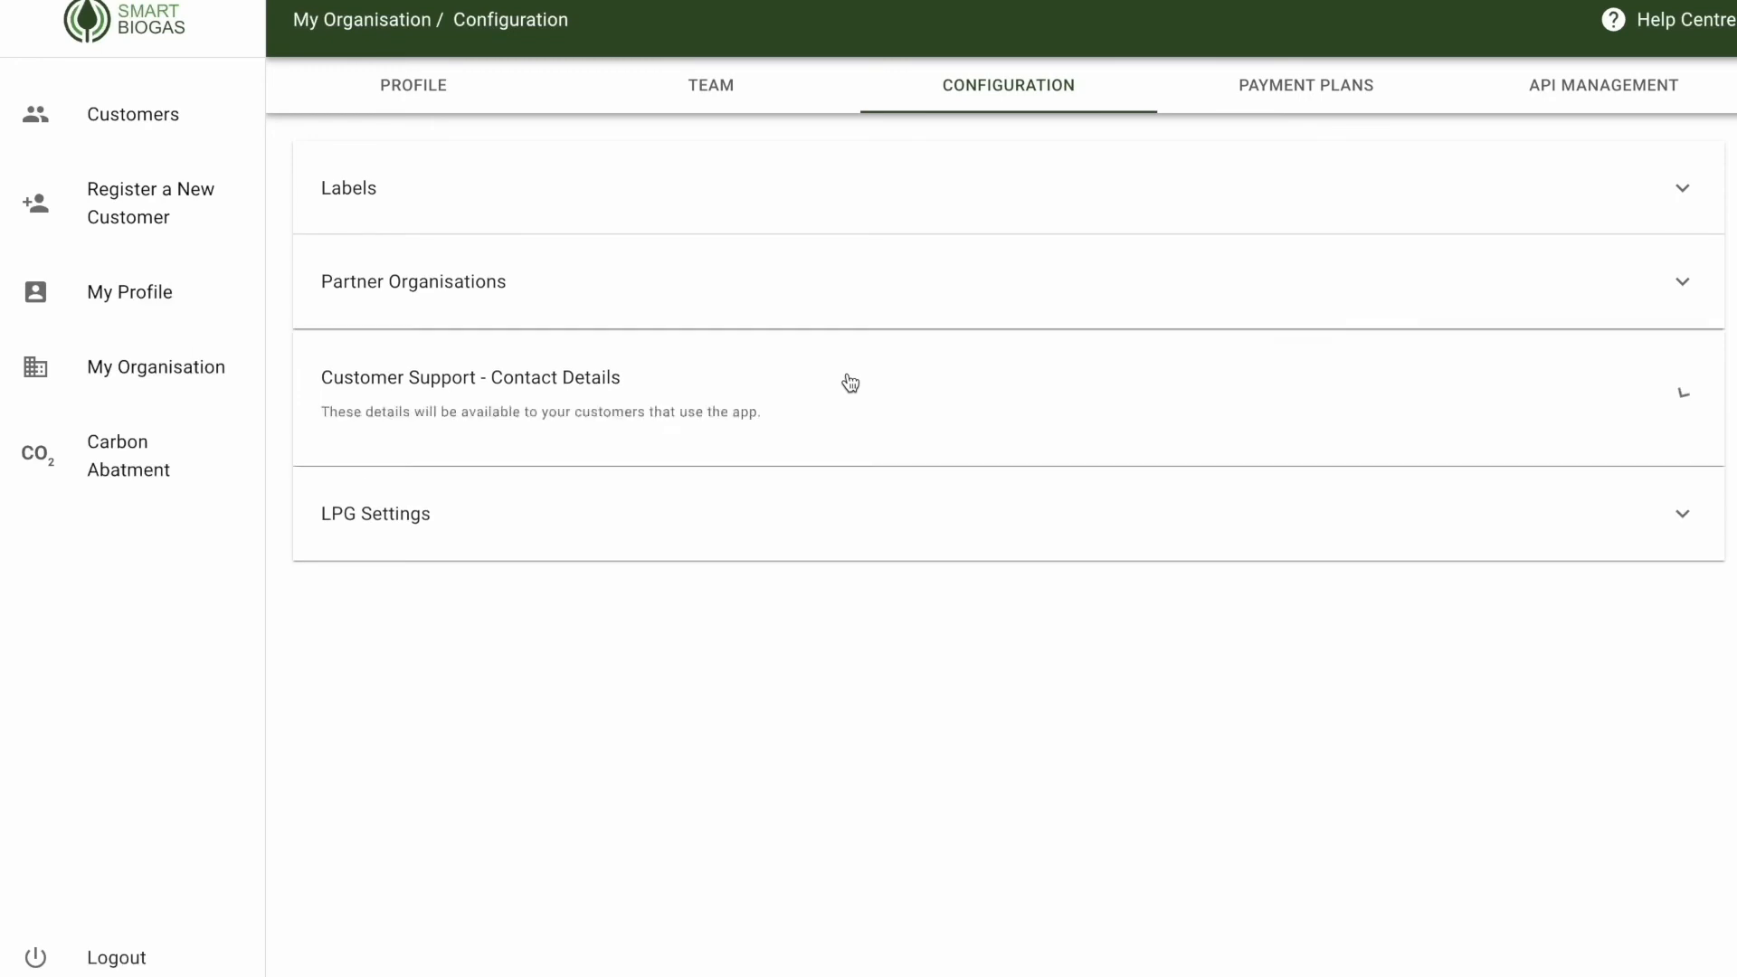
pyautogui.scroll(-2, 842, 418)
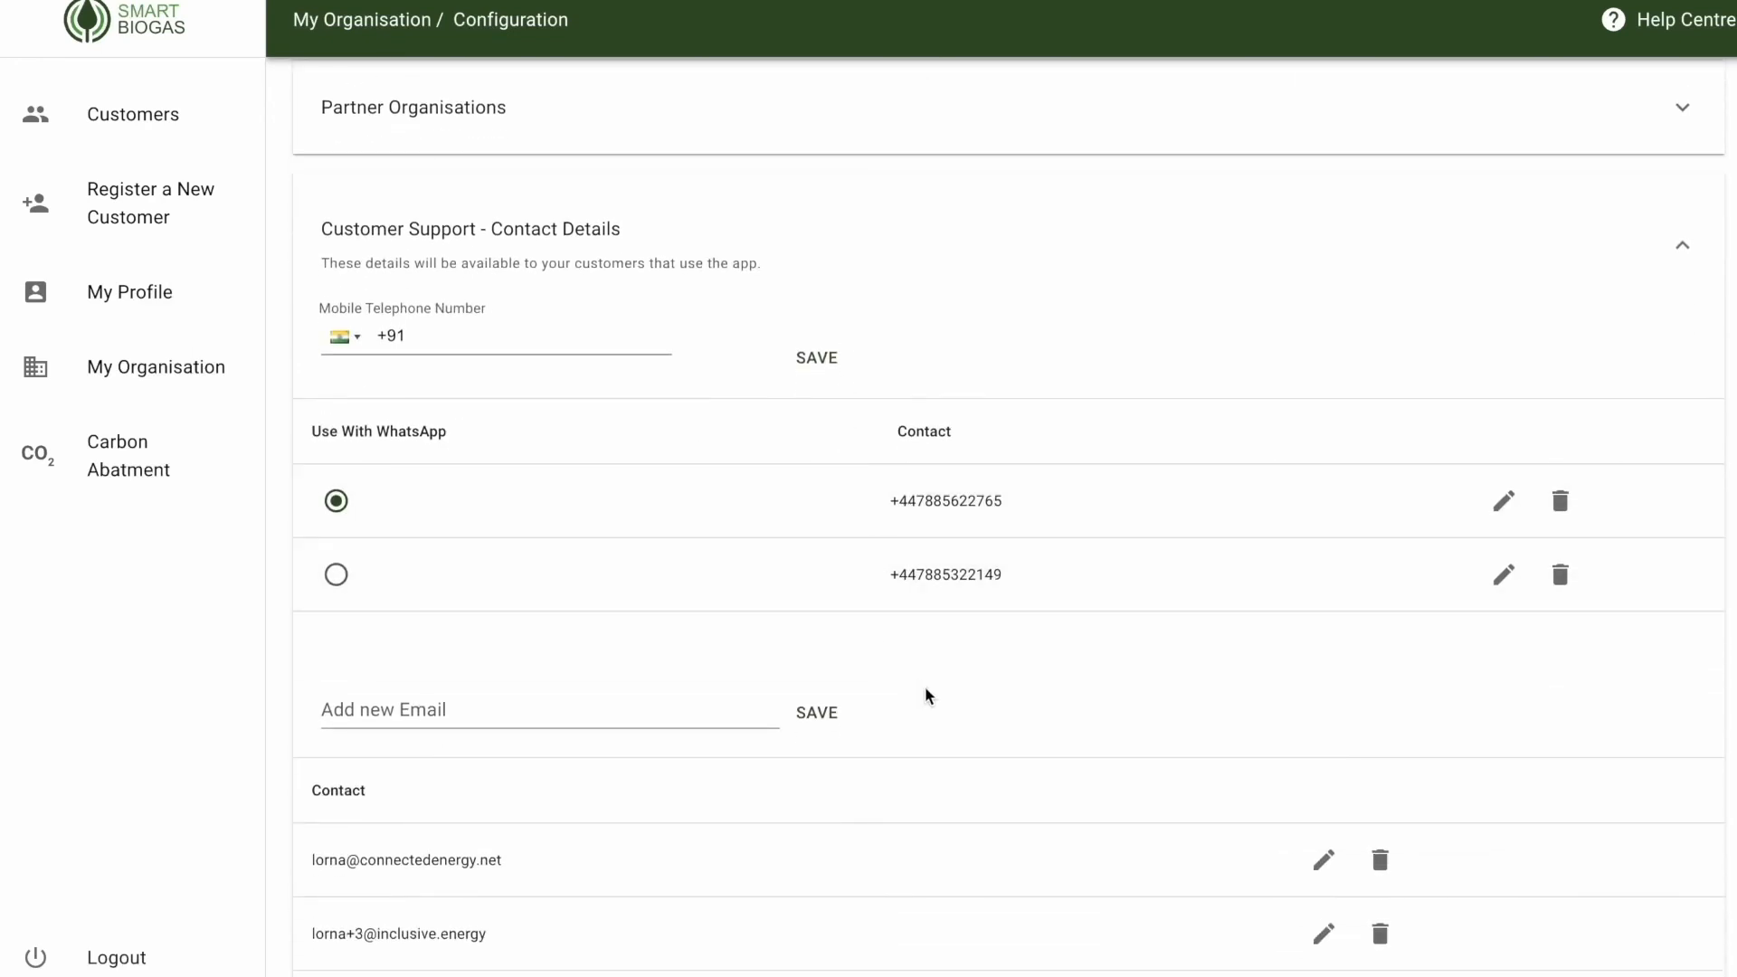
pyautogui.scroll(-1, 927, 695)
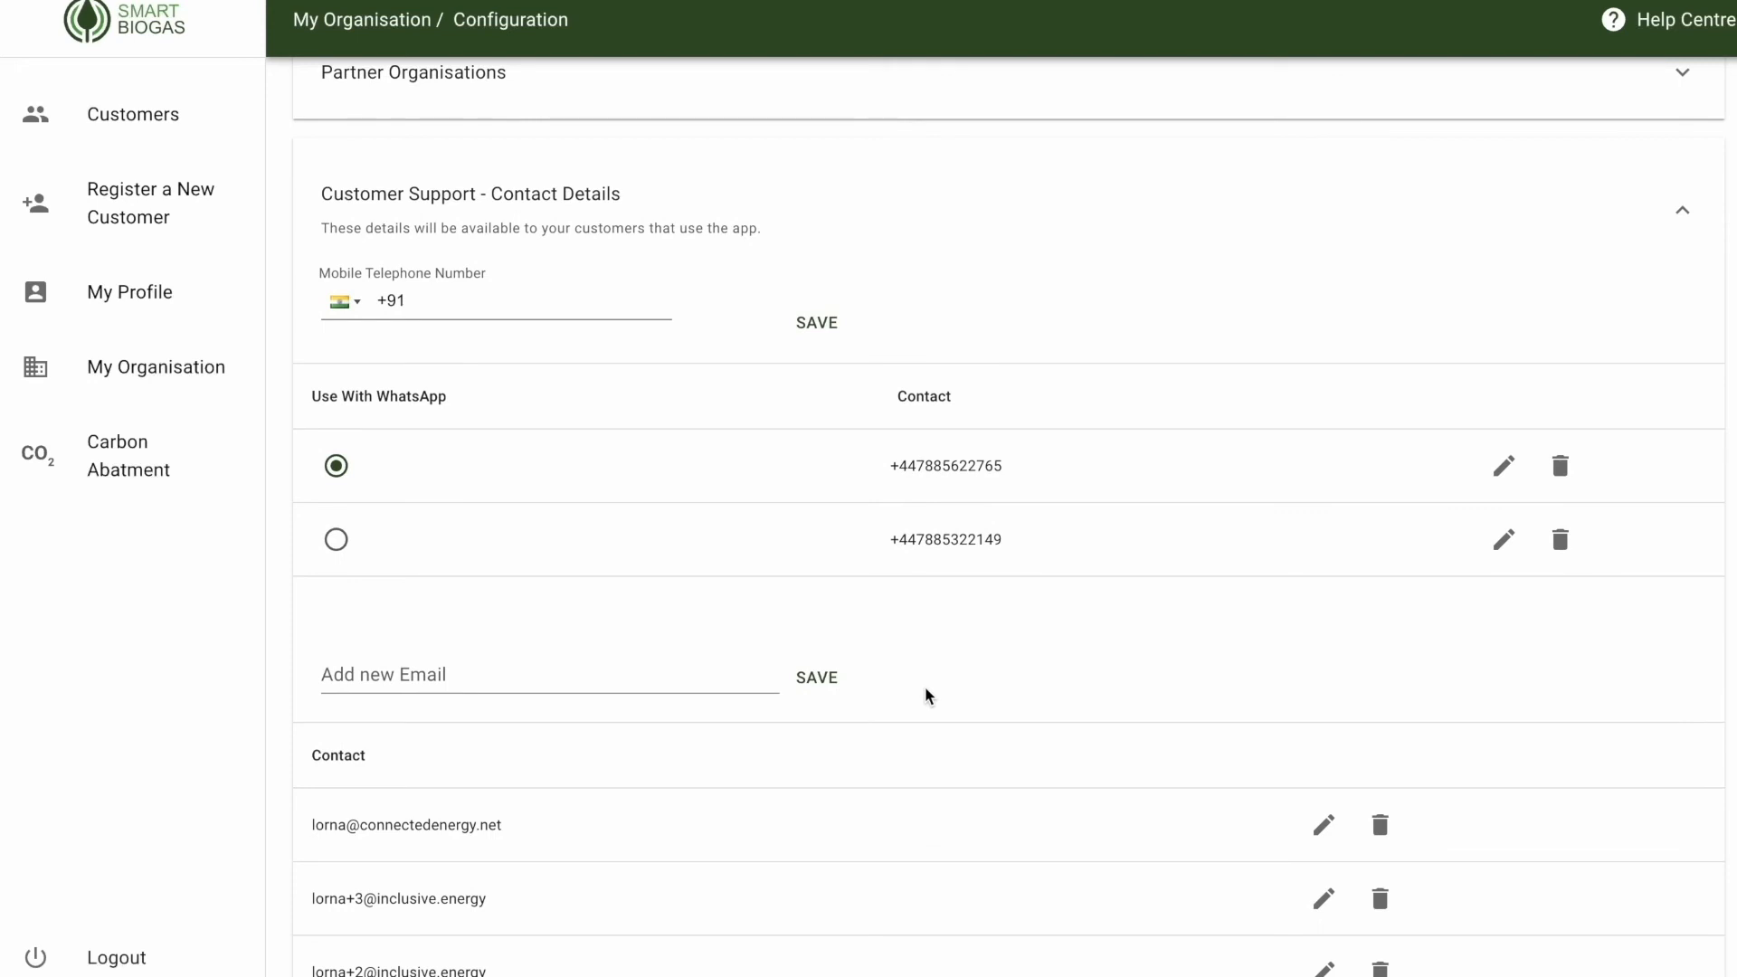
pyautogui.scroll(-2, 927, 695)
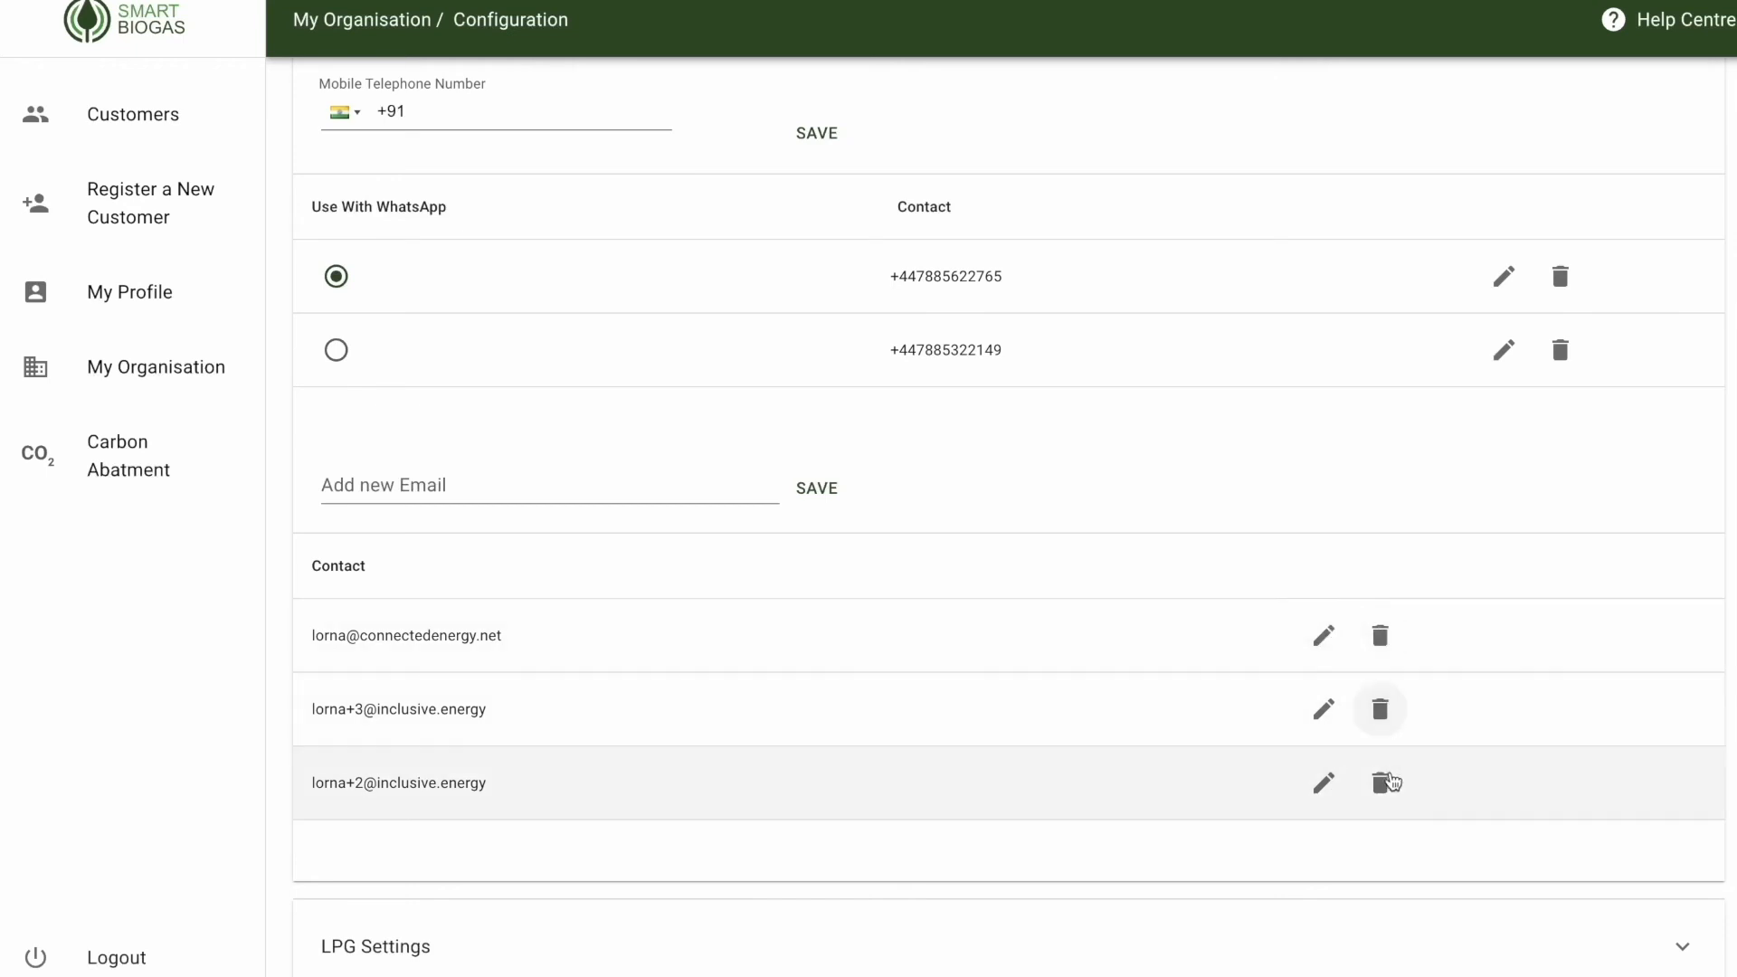
pyautogui.scroll(1, 1301, 477)
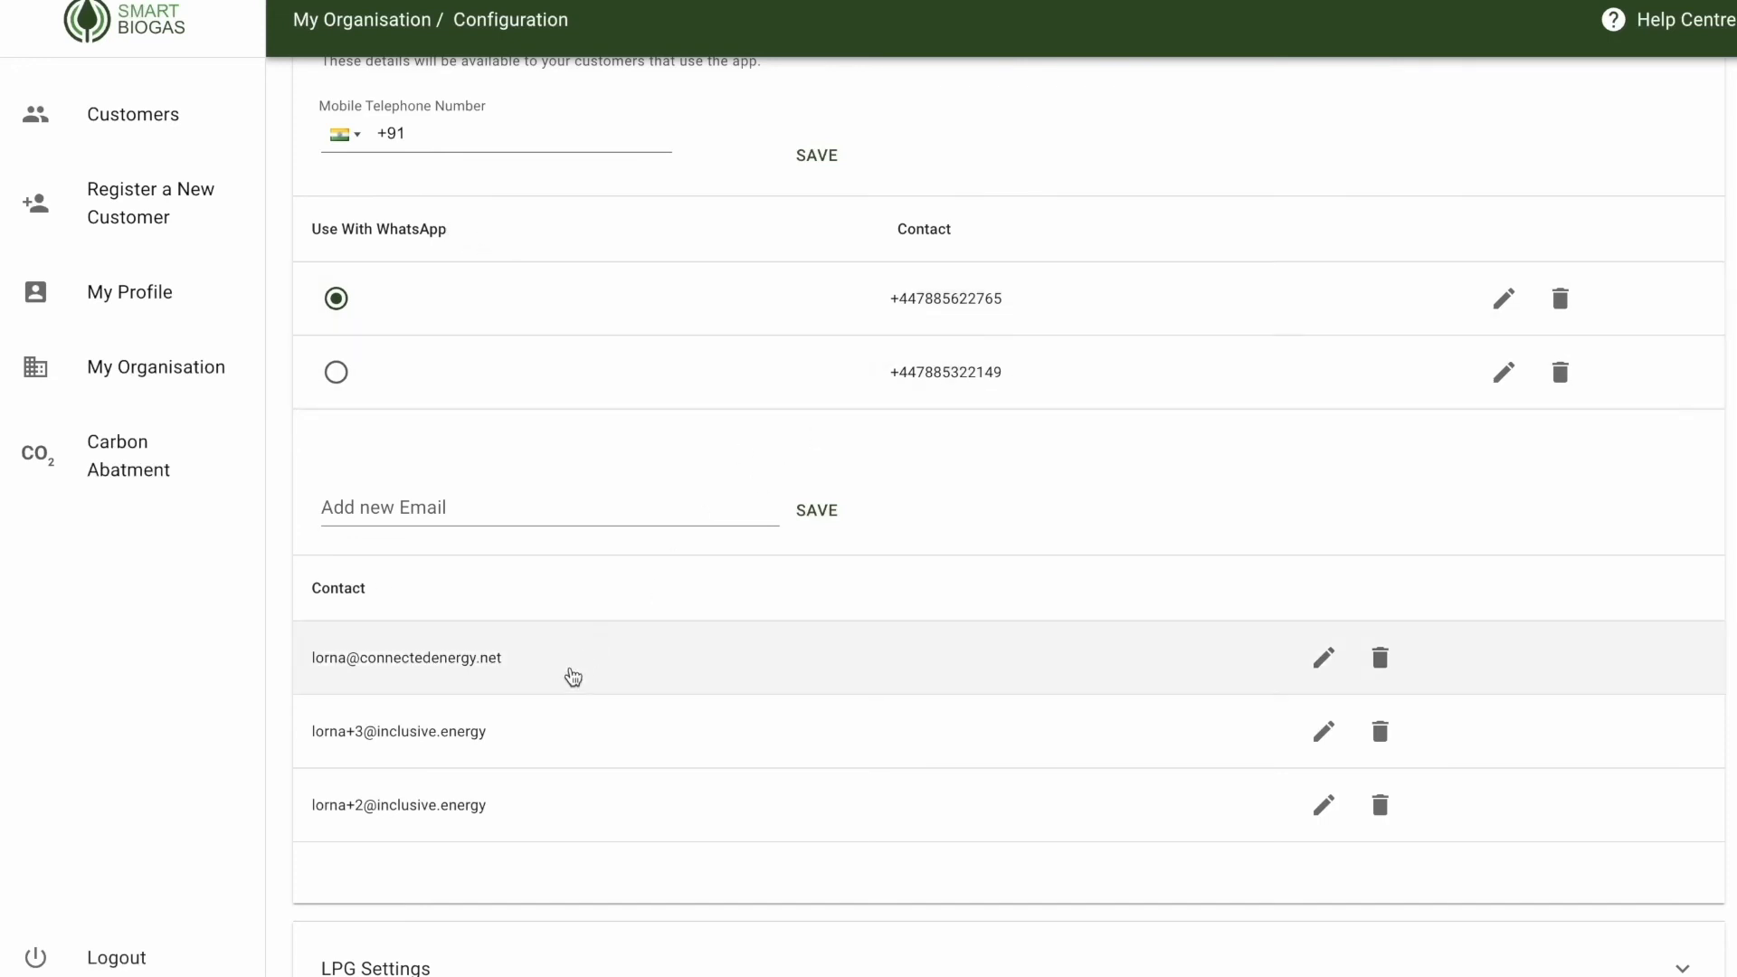
pyautogui.scroll(-1, 573, 676)
pyautogui.click(540, 903)
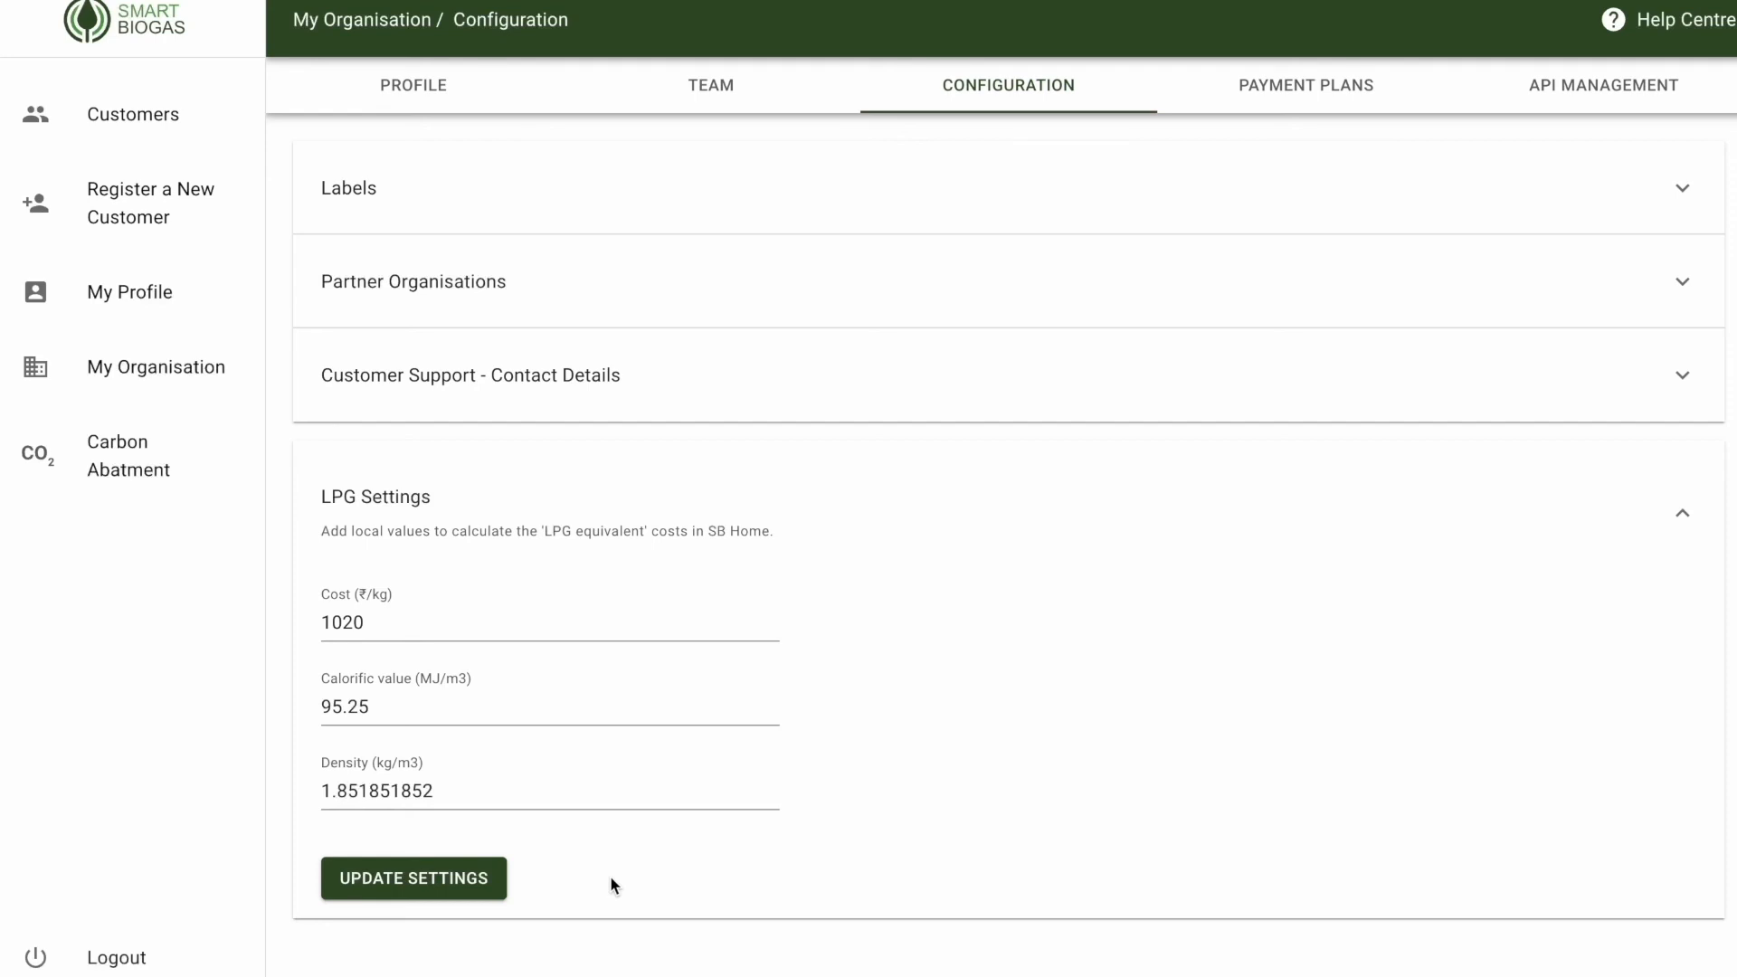
# Review the payment plans, inspect the tariff options in the new payment plan form, and return to the plan list without creating one.
pyautogui.click(1287, 86)
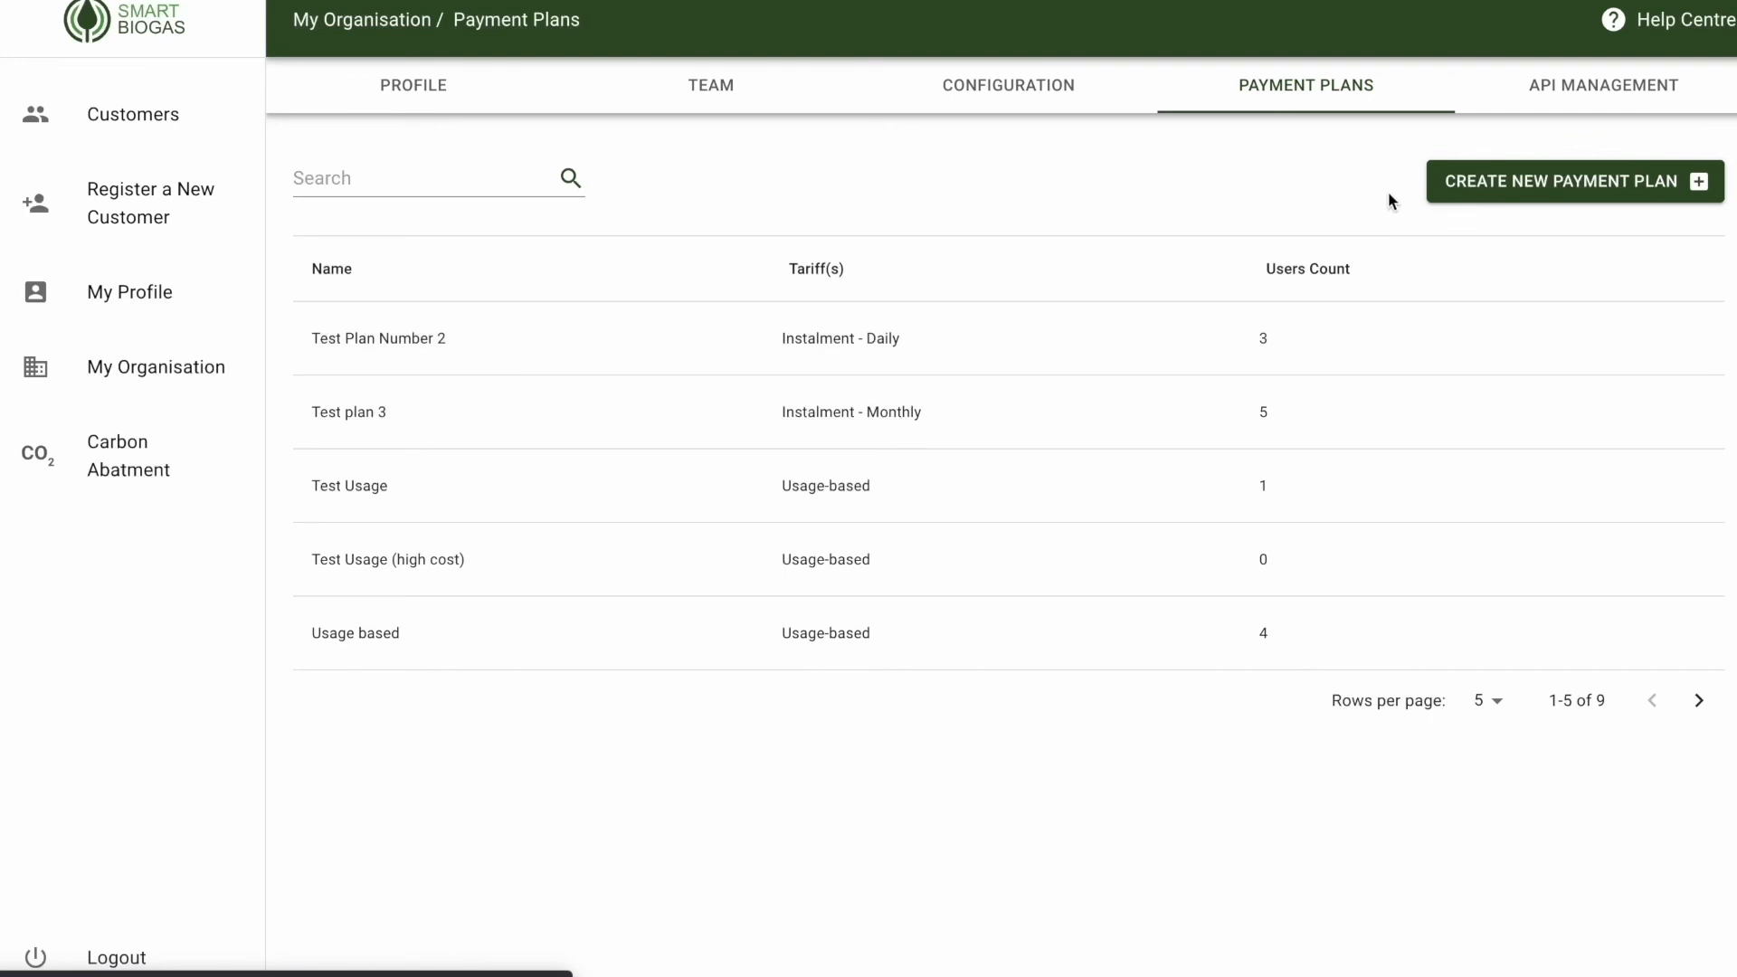
pyautogui.click(1459, 190)
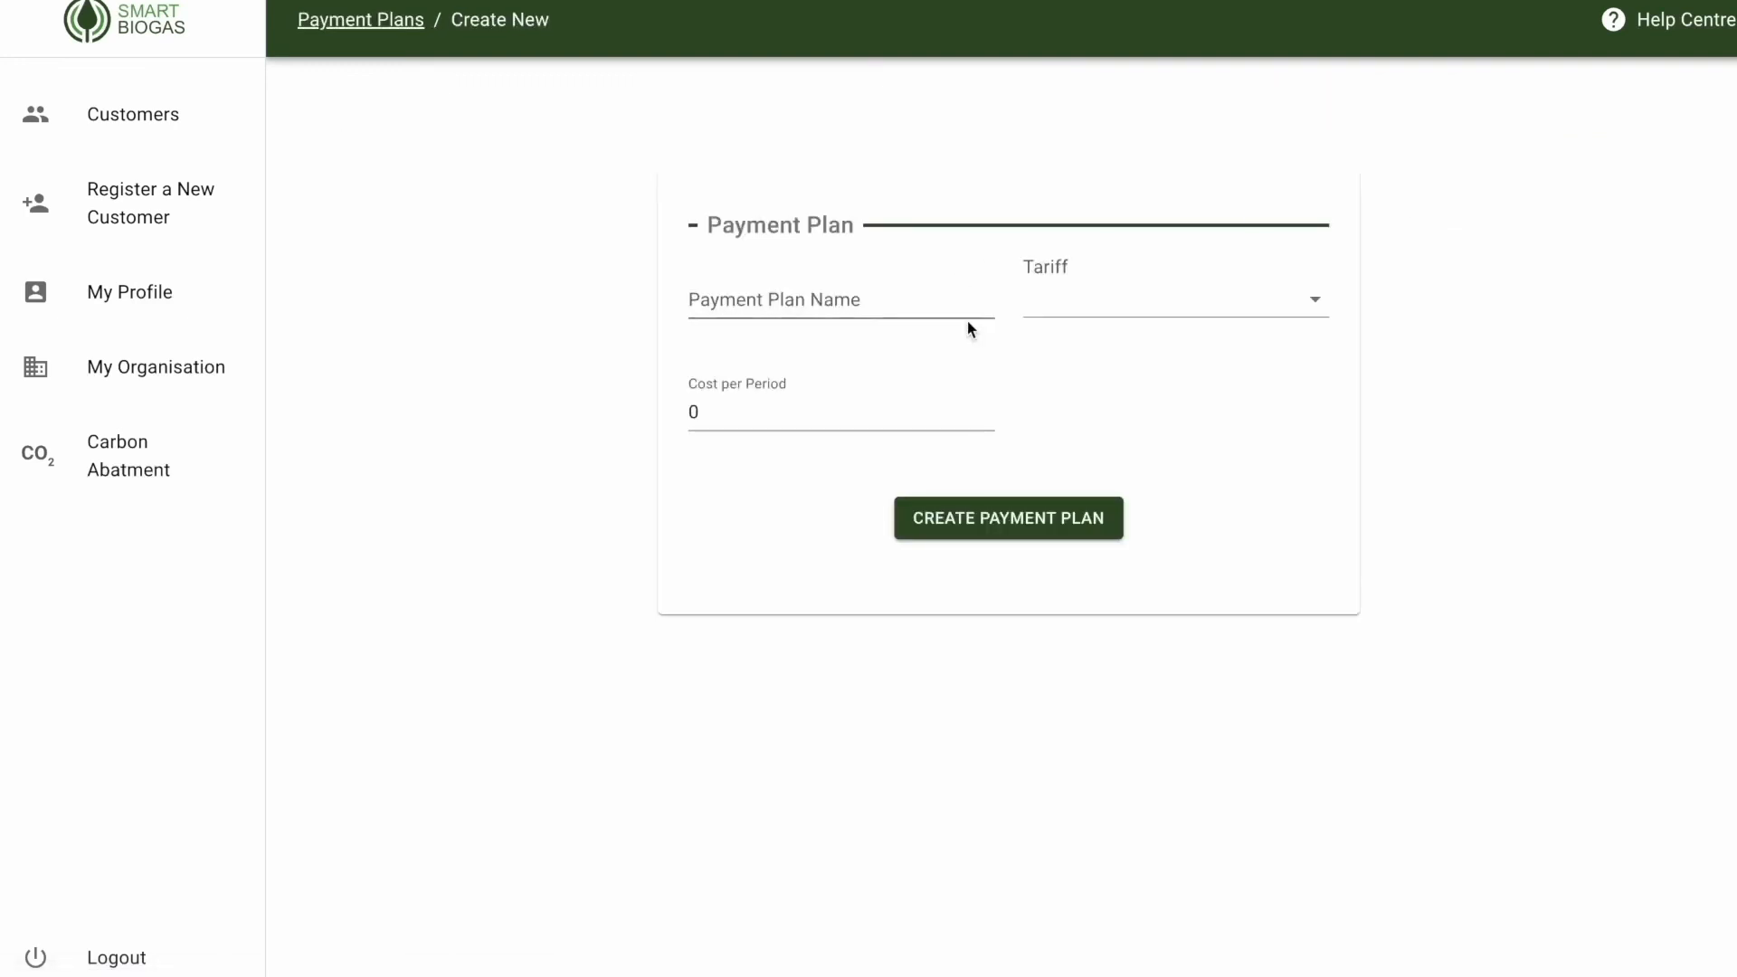
pyautogui.click(1090, 307)
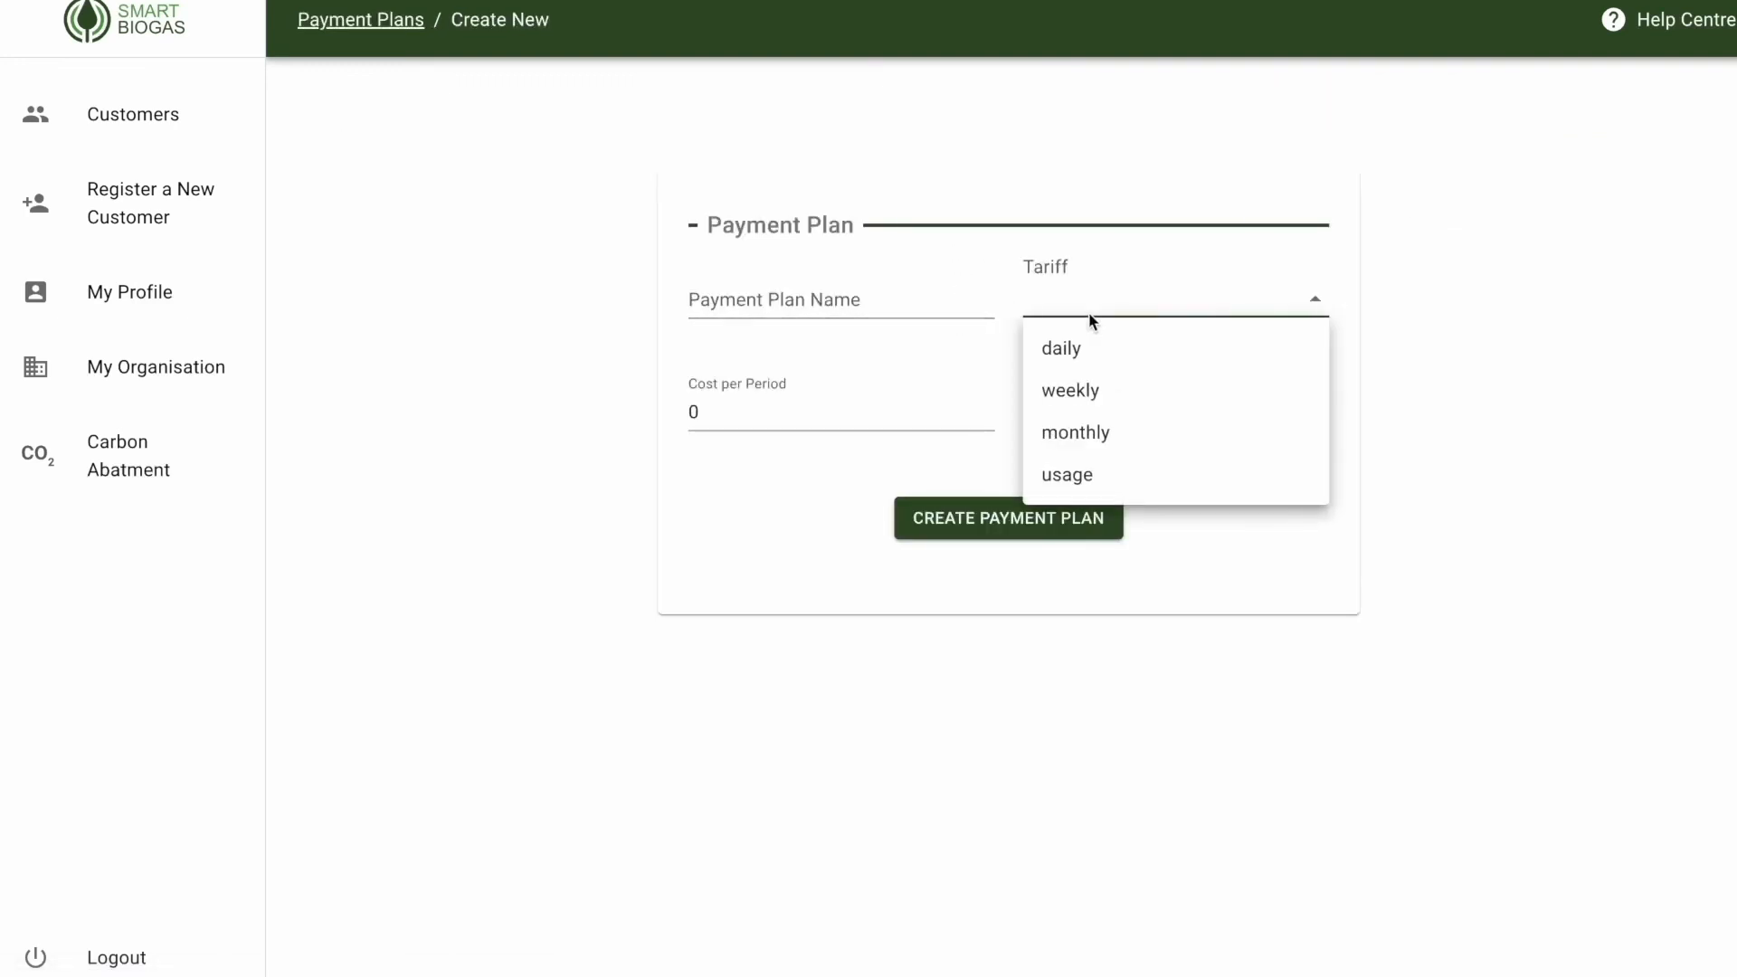
pyautogui.click(927, 299)
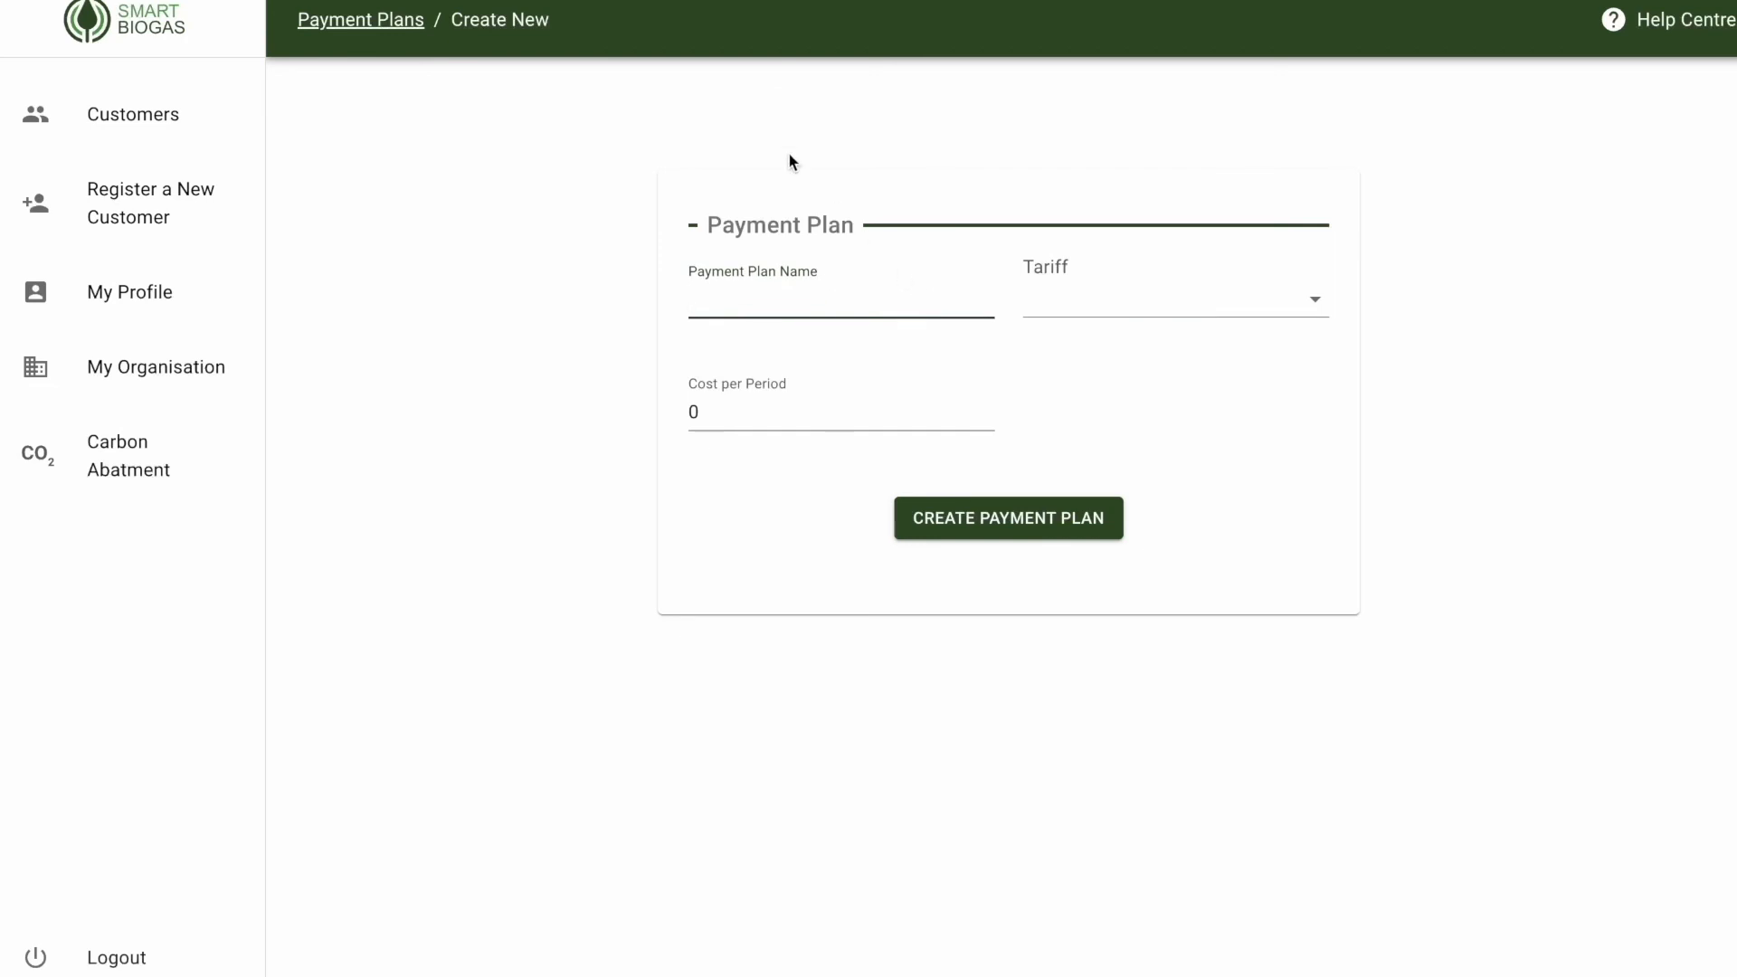
pyautogui.hscroll(-5, 789, 161)
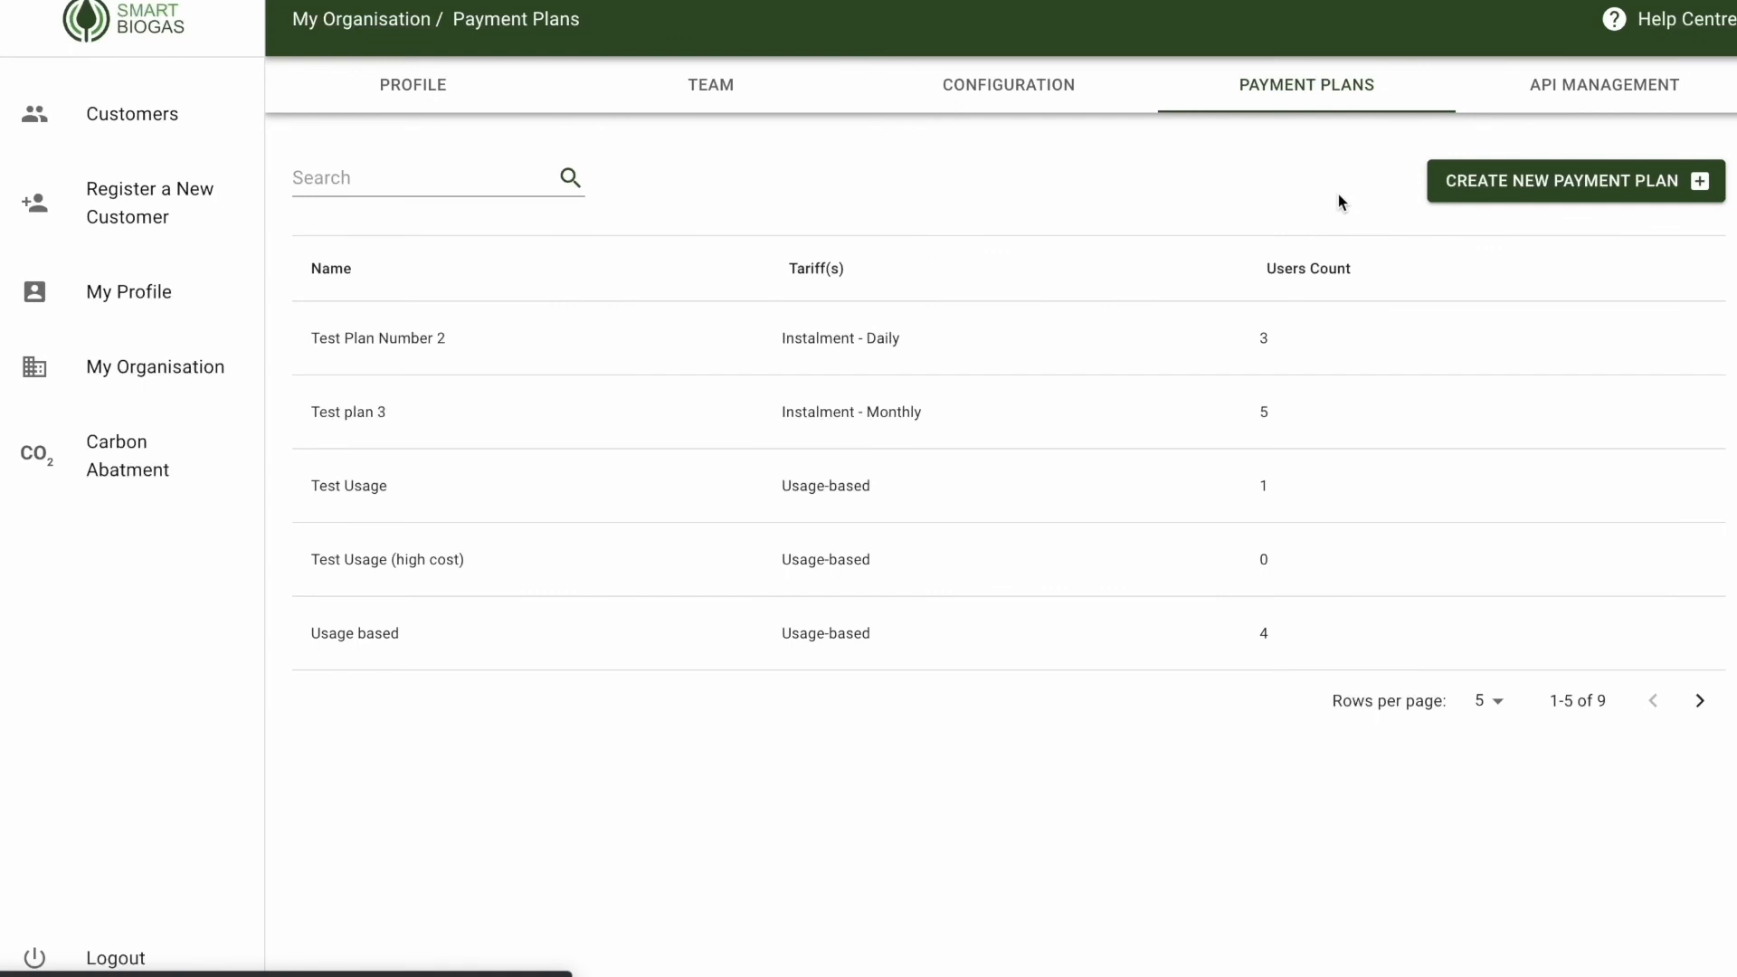
# Show the organisation's API management page with its API keys.
pyautogui.click(1548, 100)
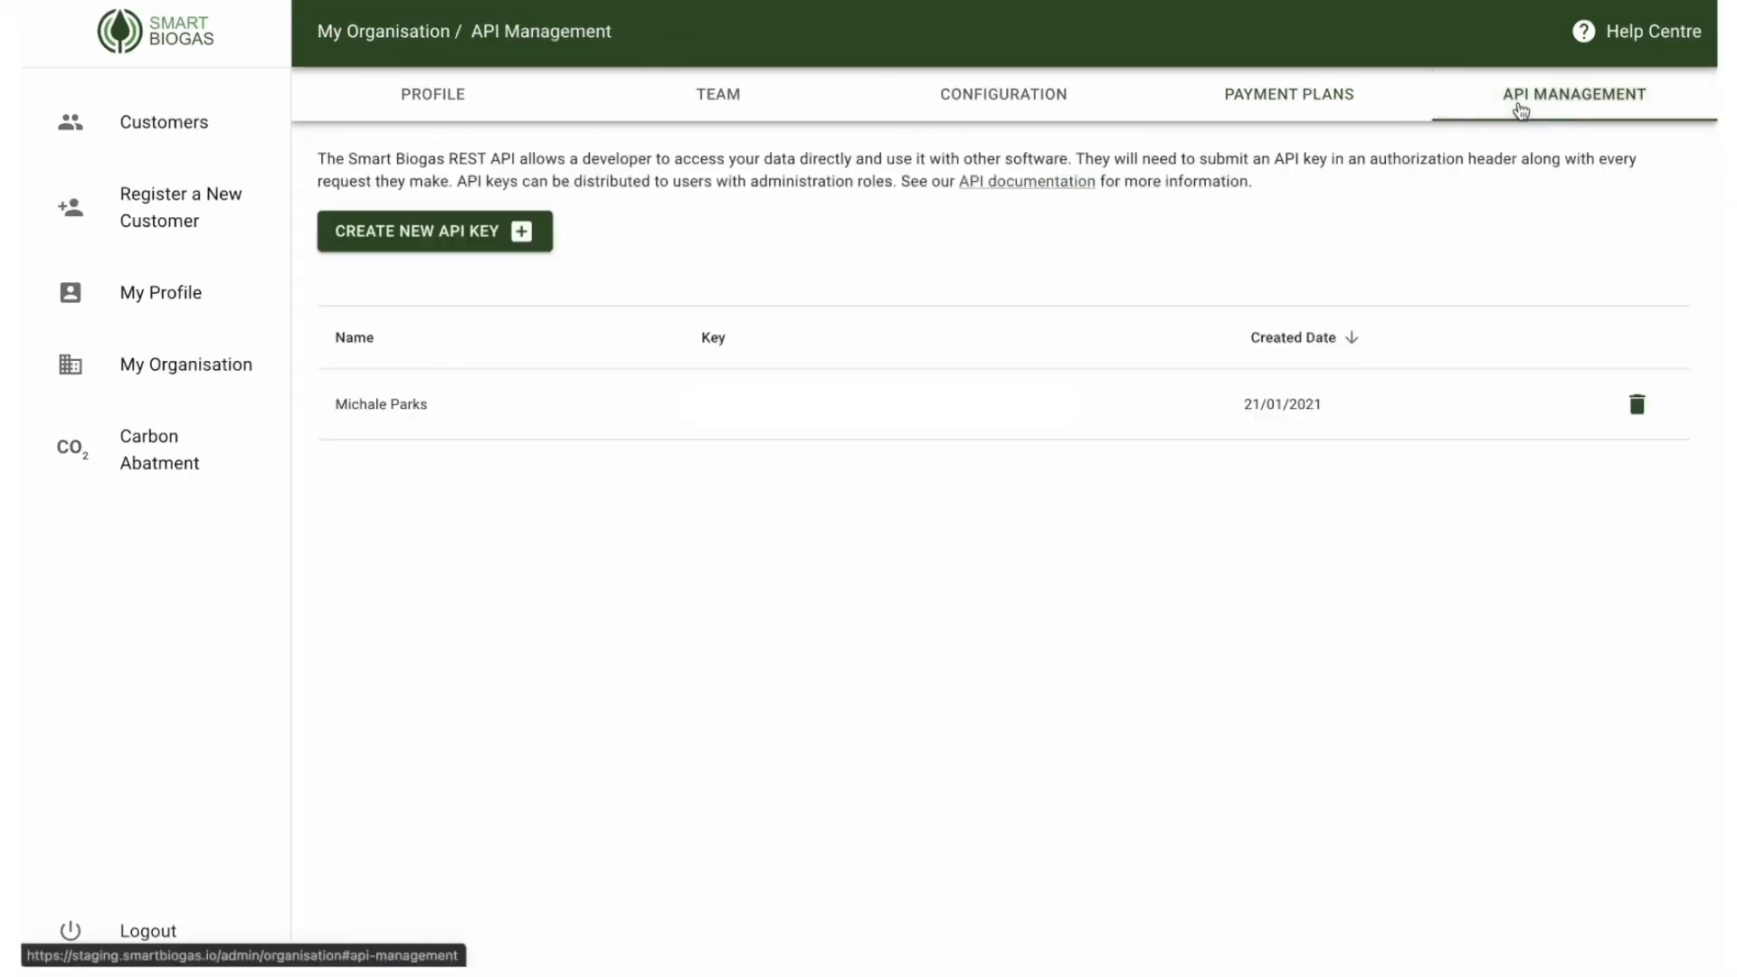